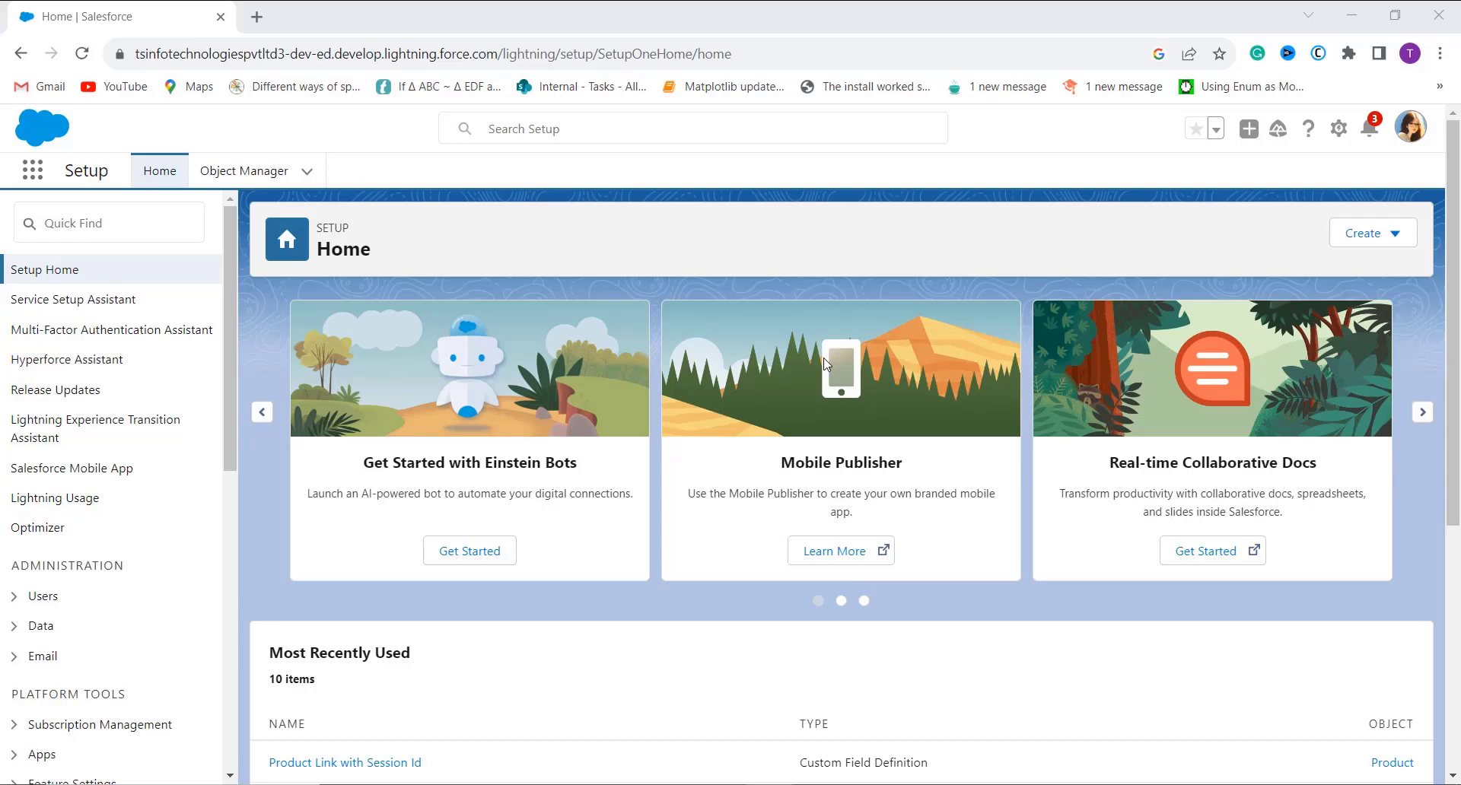
- Find the Lead object in Object Manager by searching for "Lead" and open it
{"action": "left_click", "coordinate": [1338, 135]}
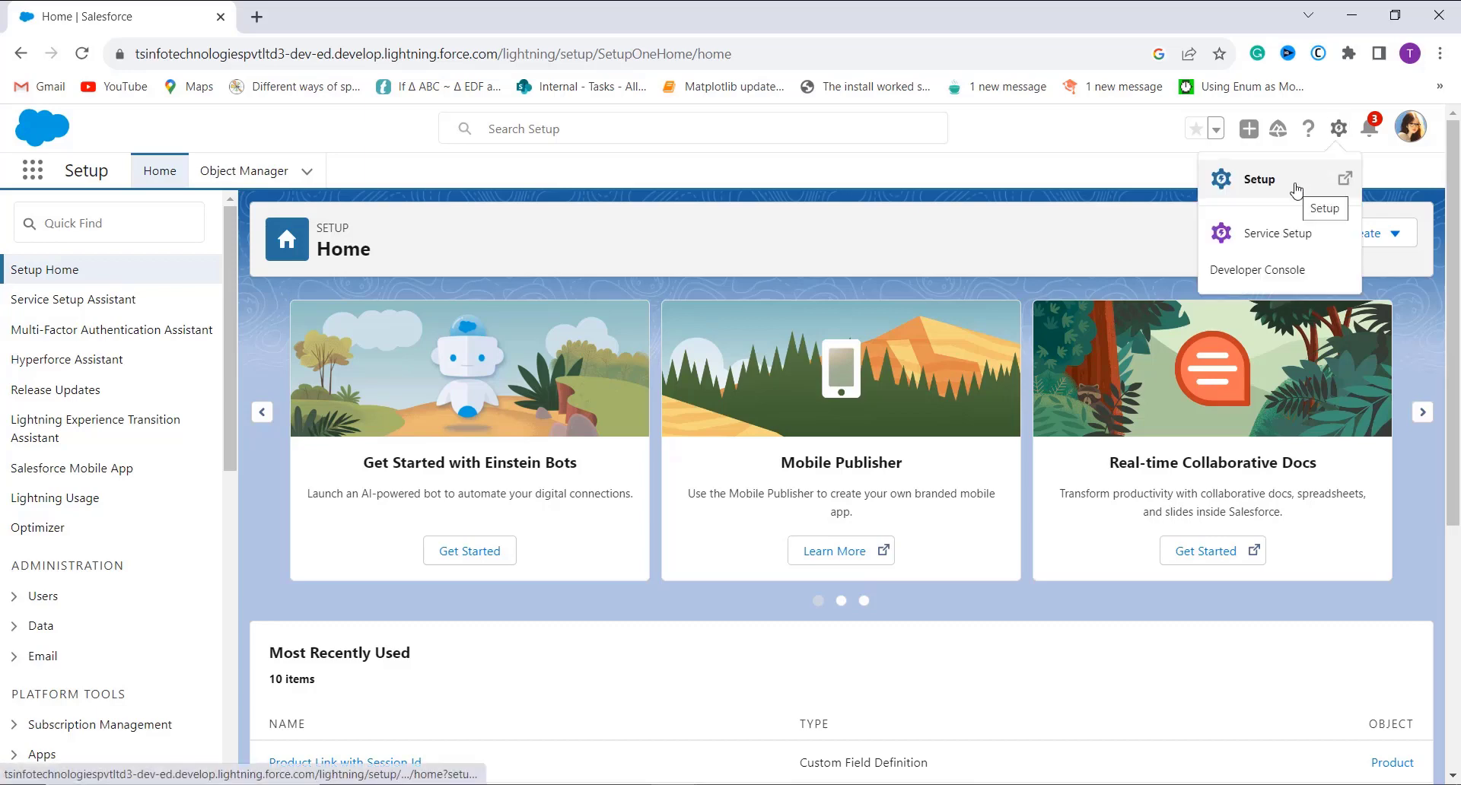
{"action": "left_click", "coordinate": [574, 210]}
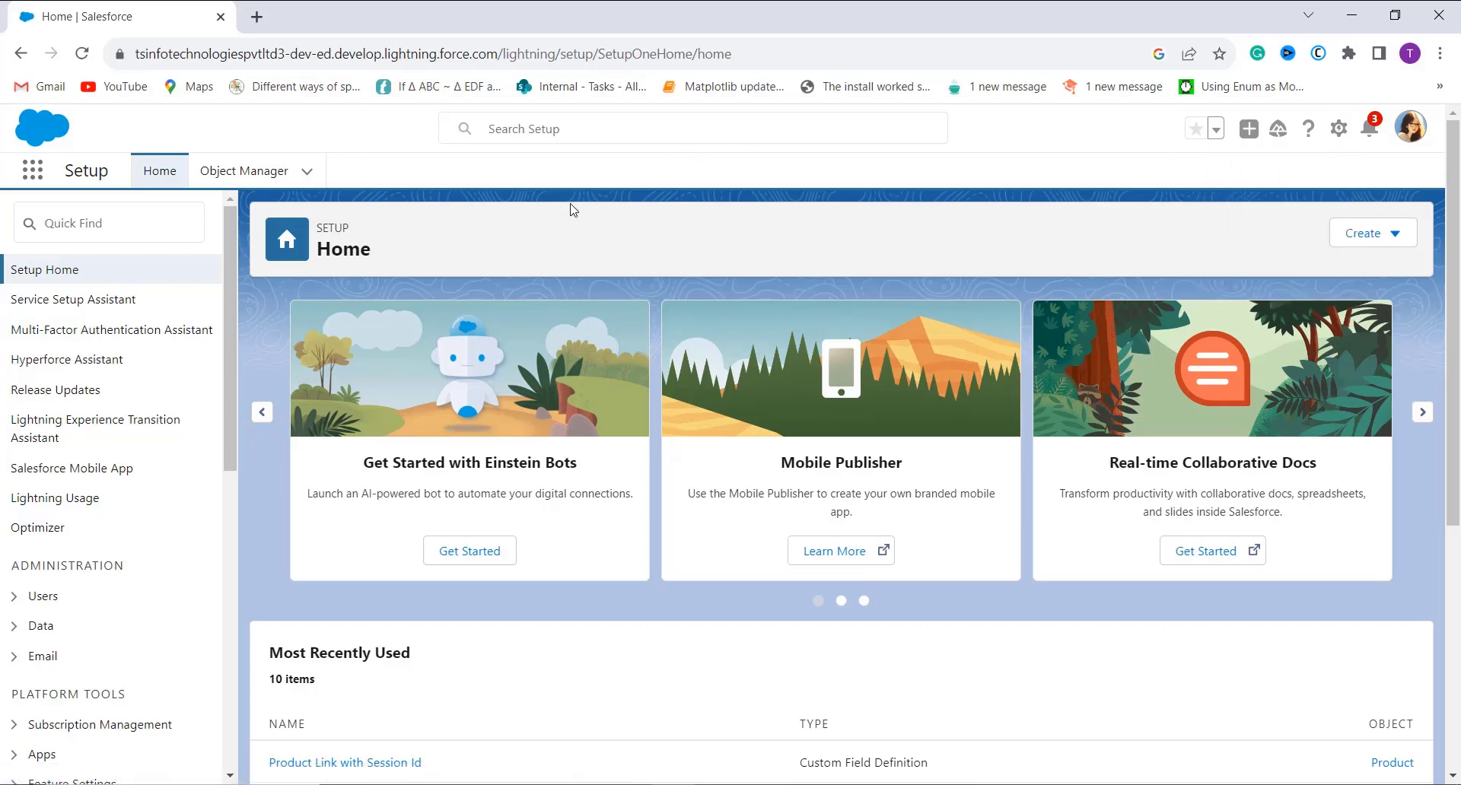
{"action": "left_click", "coordinate": [264, 176]}
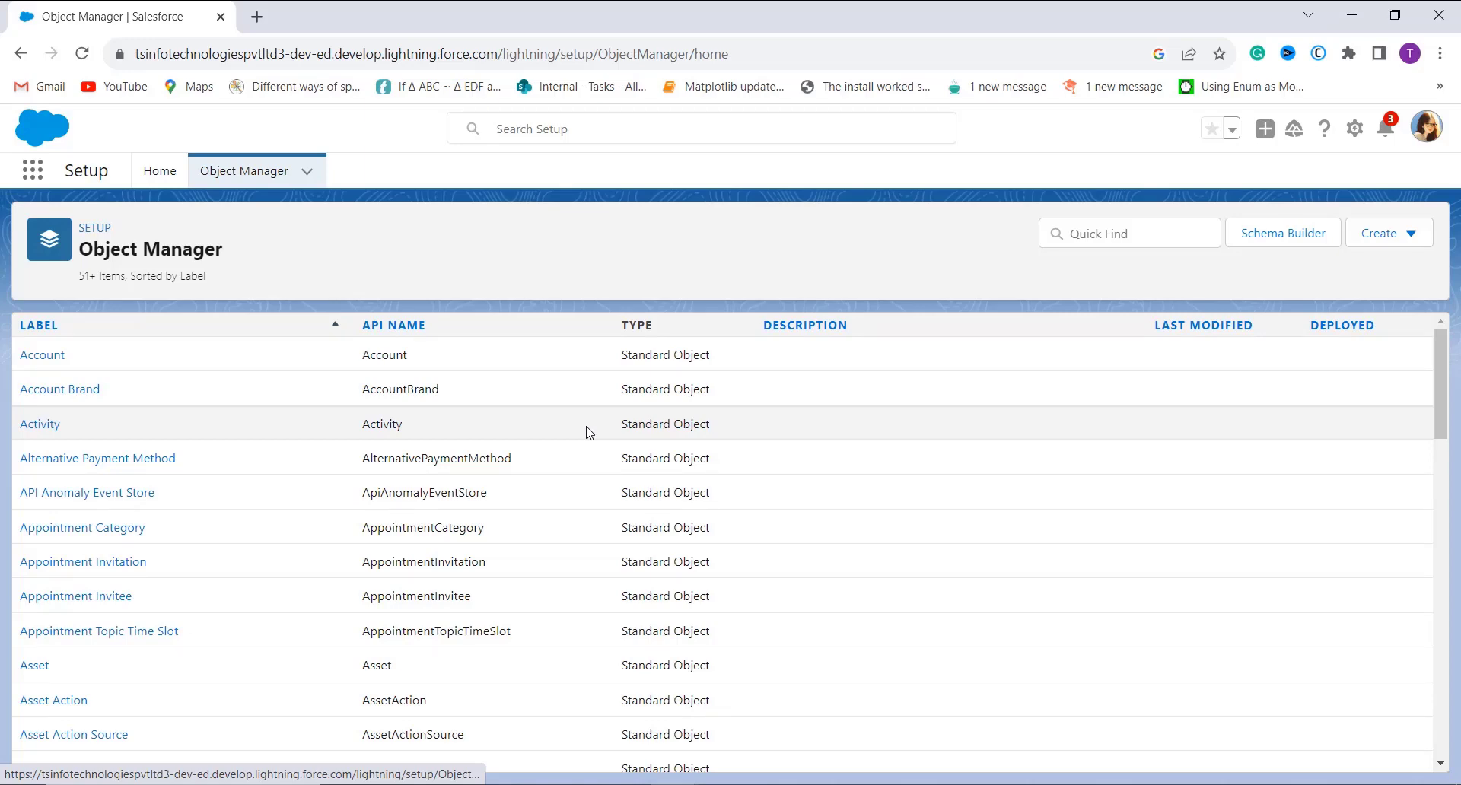
{"action": "left_click", "coordinate": [1072, 234]}
{"action": "type", "text": "Te"}
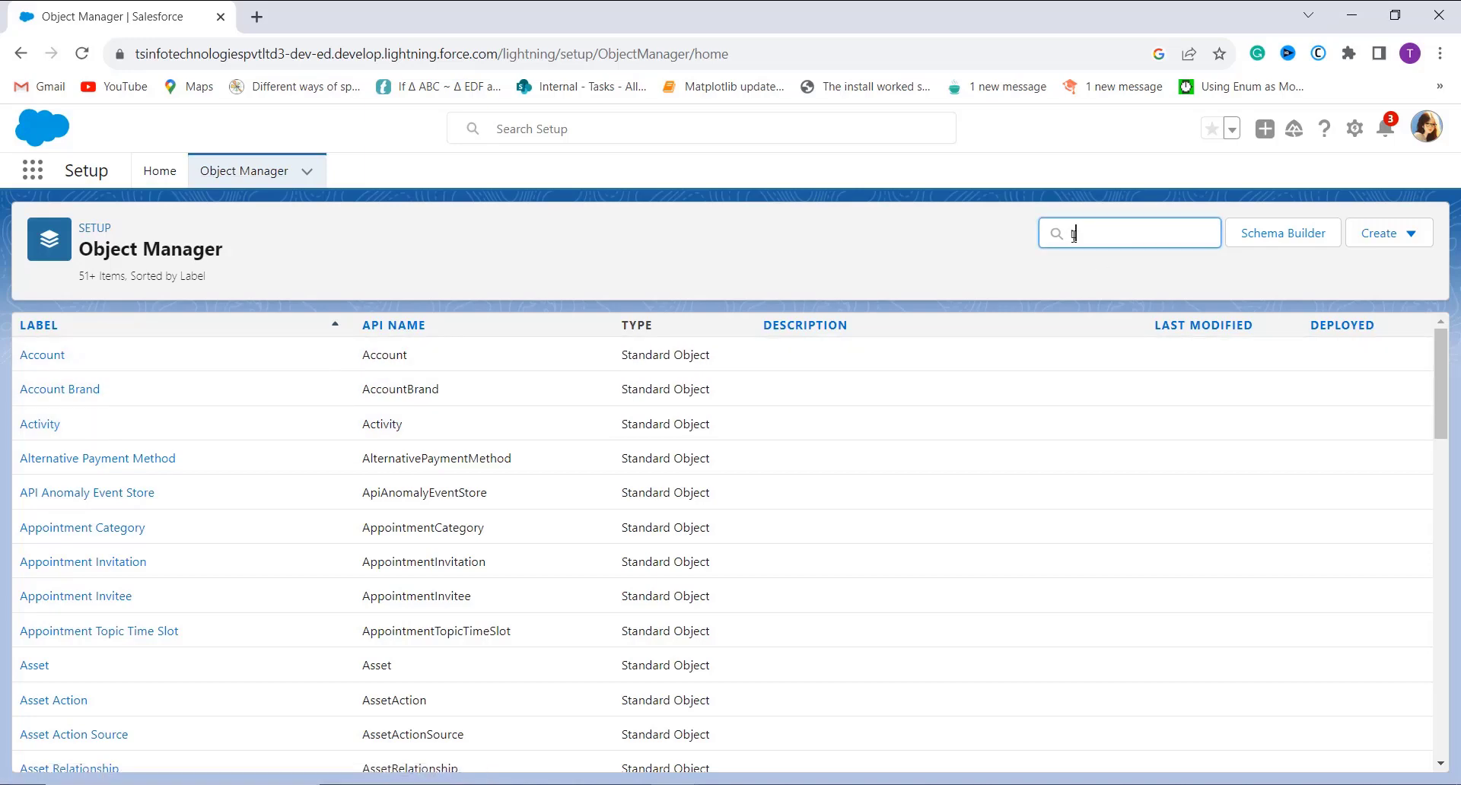
{"action": "type", "text": "ad"}
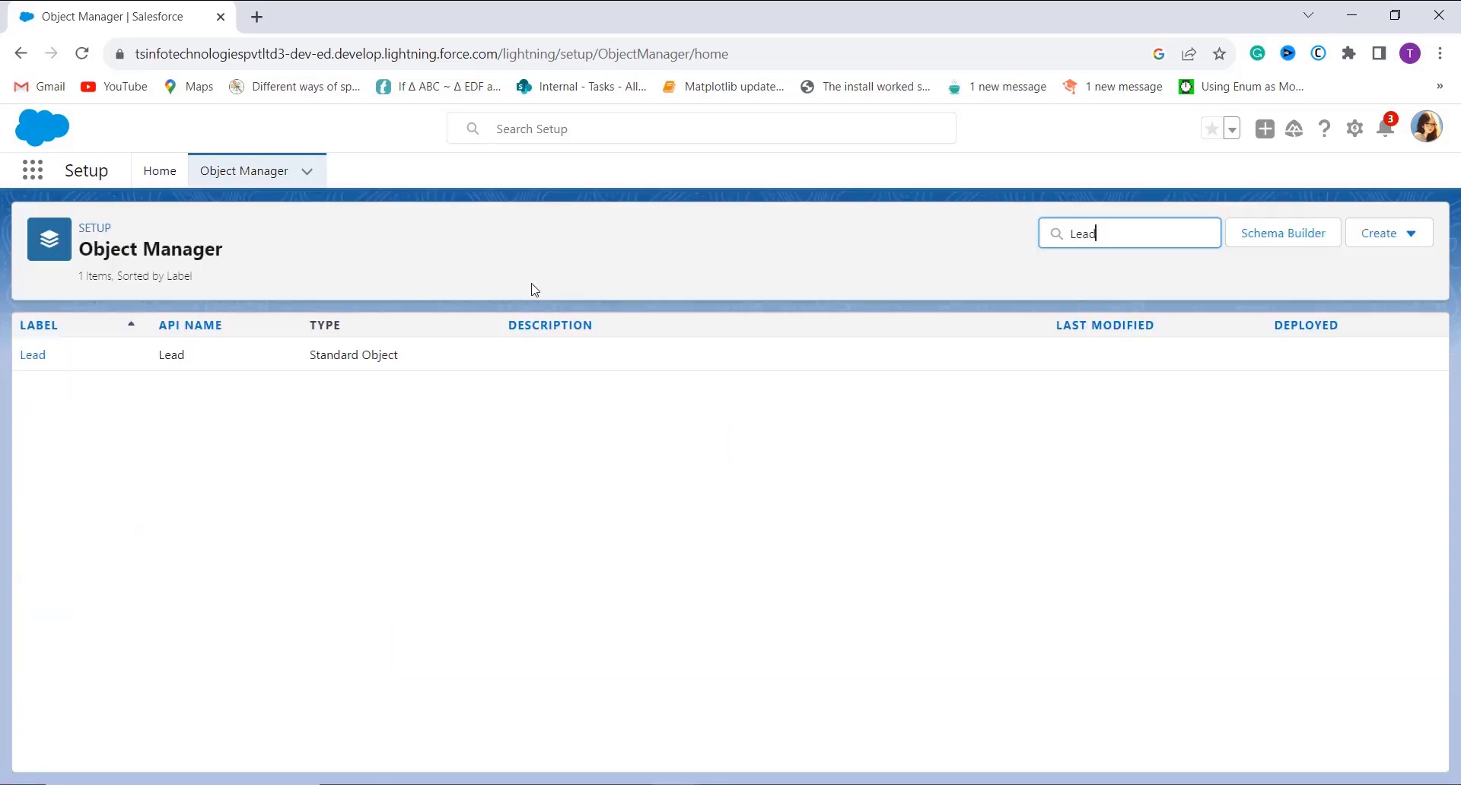
{"action": "left_click", "coordinate": [40, 363]}
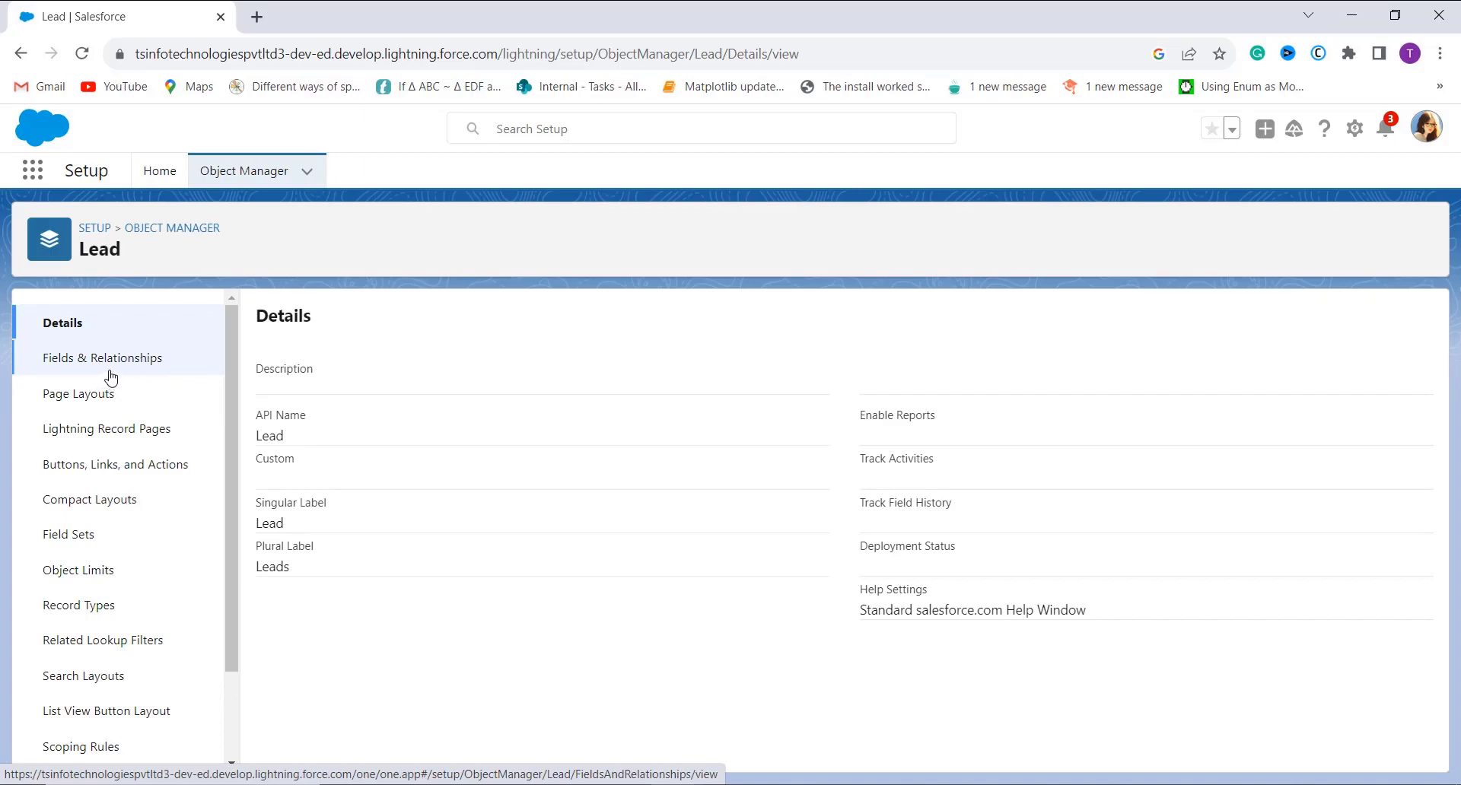
- Start a new custom field in the Lead object's fields and relationships, with Formula as the data type
{"action": "left_click", "coordinate": [111, 371]}
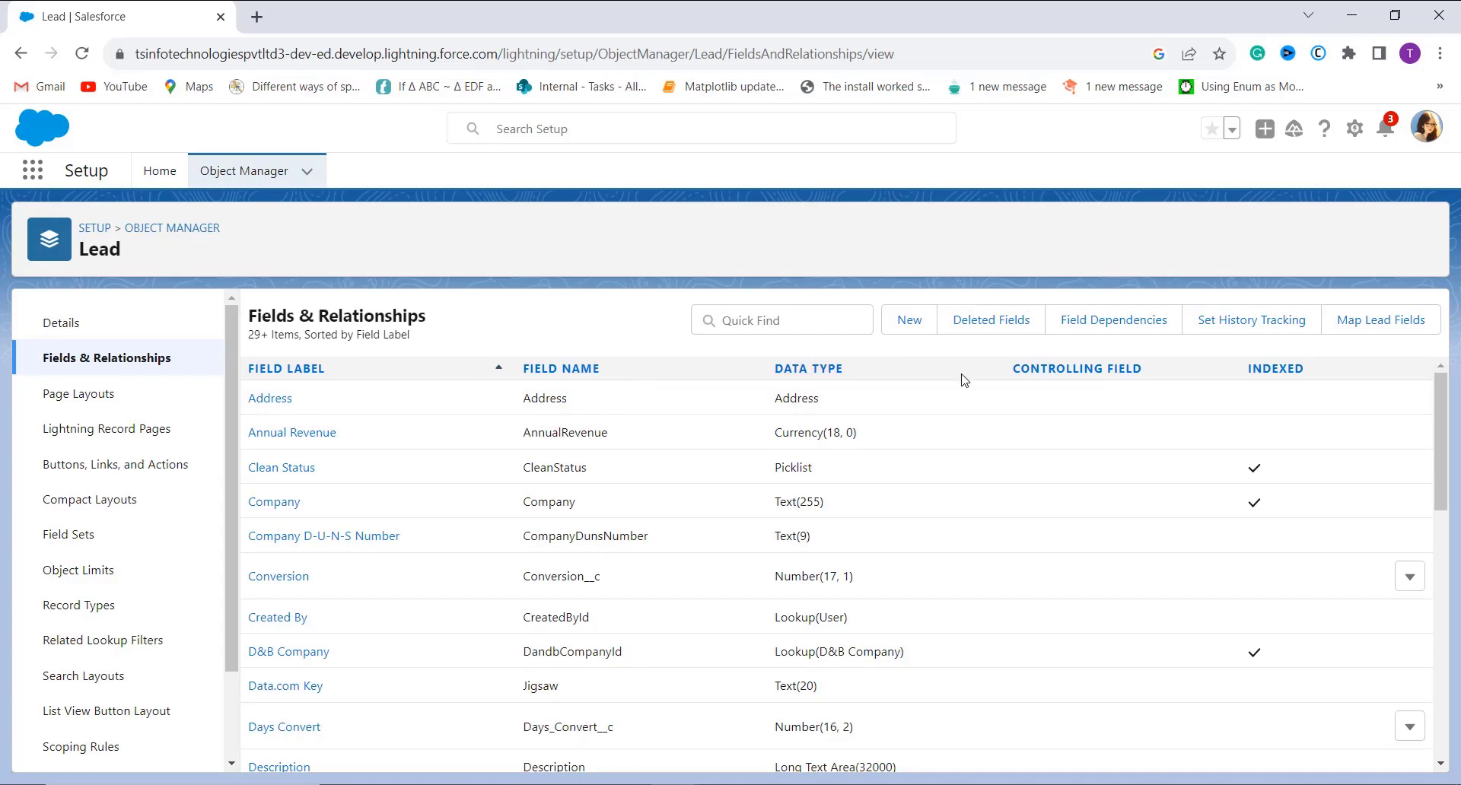
{"action": "left_click", "coordinate": [908, 323]}
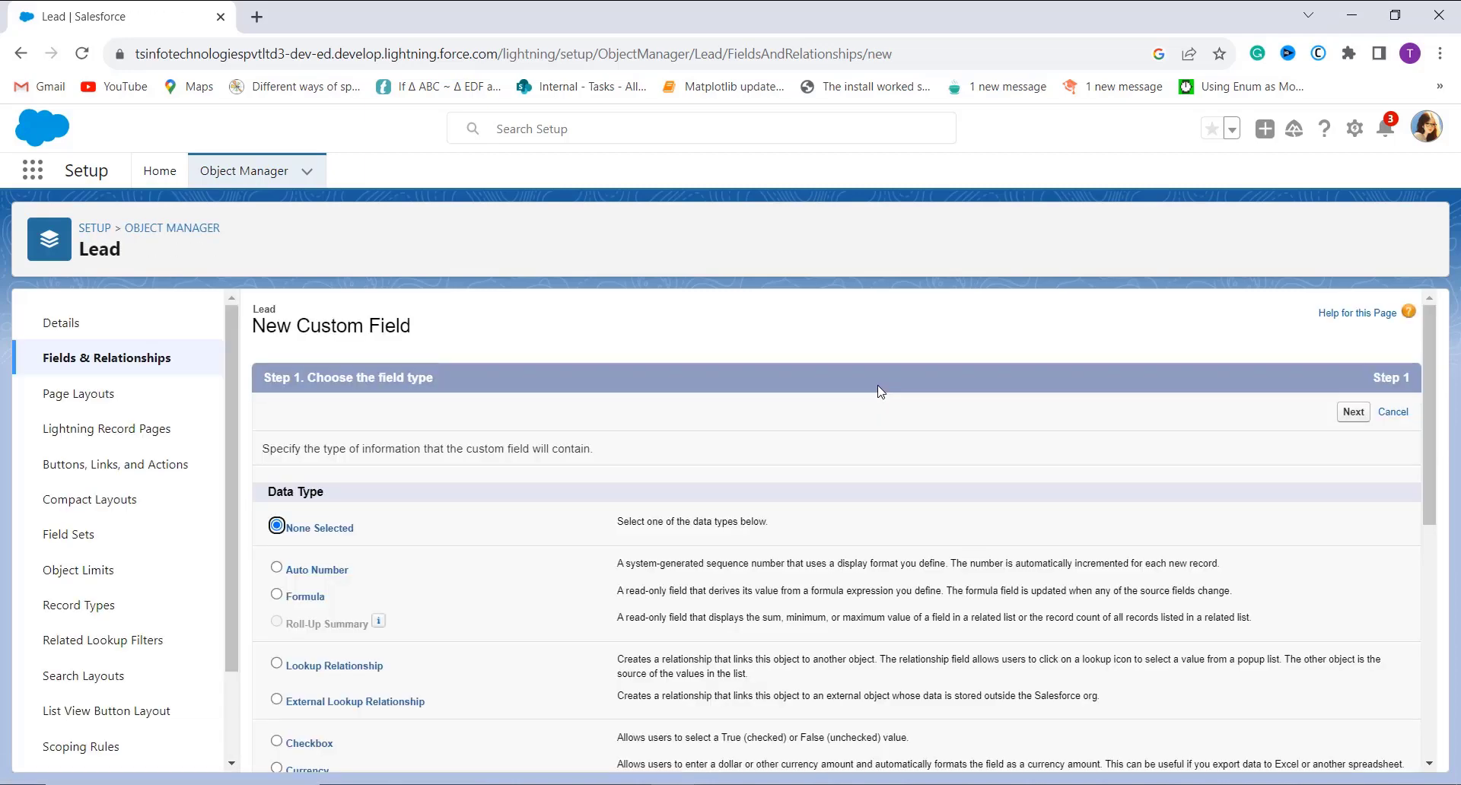
{"action": "scroll", "coordinate": [880, 390], "scroll_direction": "down", "scroll_amount": 1}
{"action": "scroll", "coordinate": [879, 390], "scroll_direction": "down", "scroll_amount": 1}
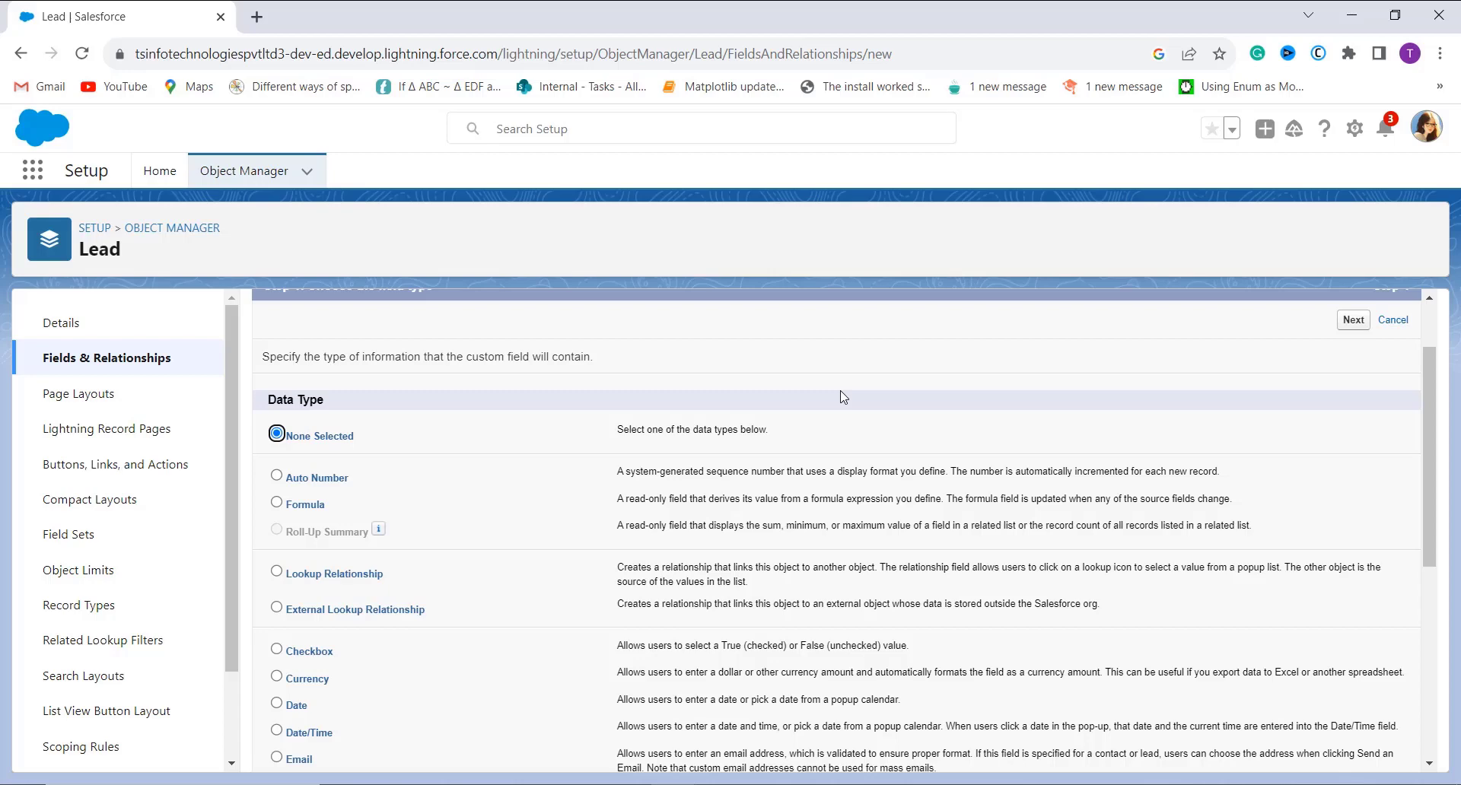
{"action": "left_click", "coordinate": [276, 503]}
{"action": "left_click", "coordinate": [1354, 320]}
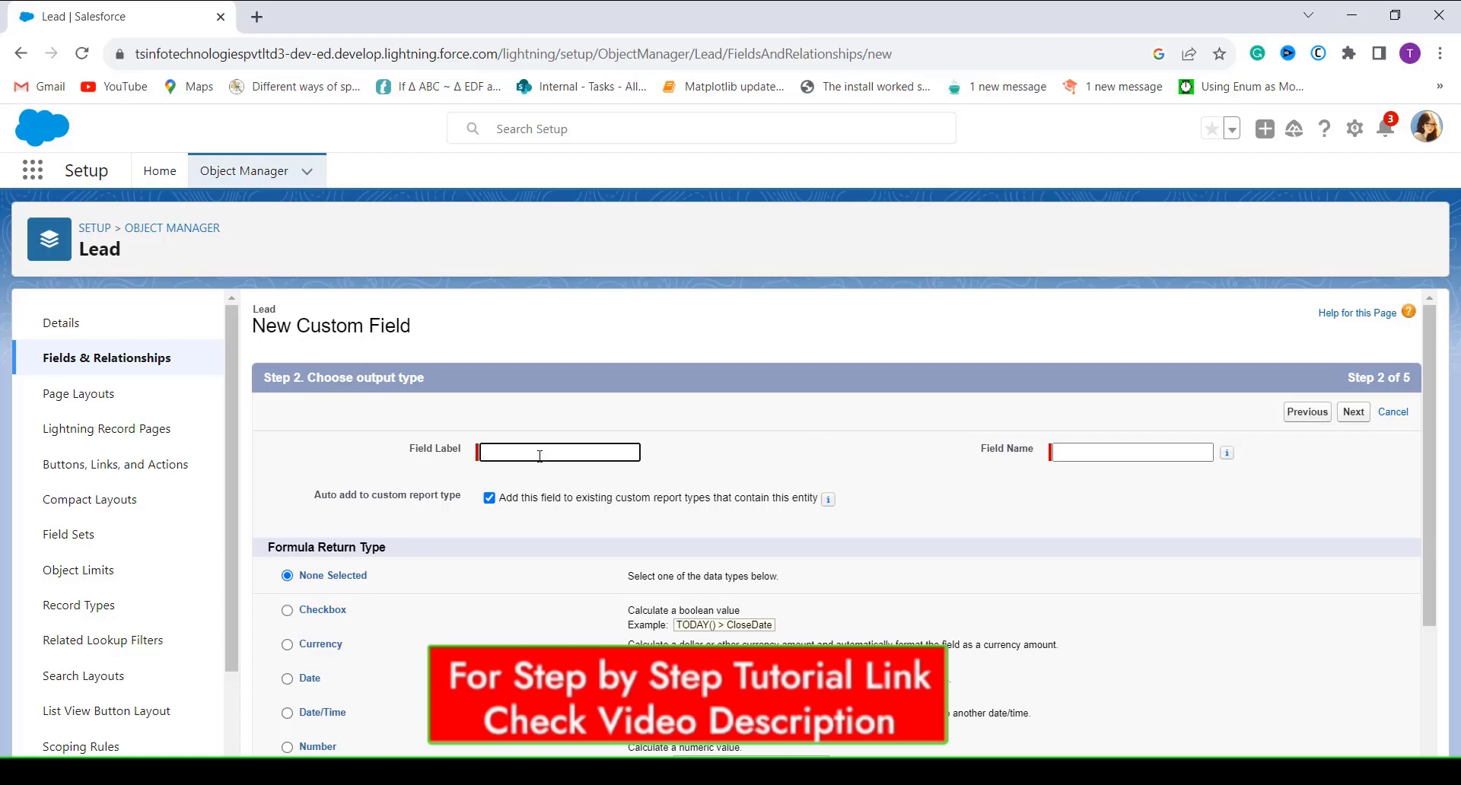
- Label the field "Total Time Period" with the field name Total_Time_Period, set its formula return type to Text, and continue to the formula
{"action": "type", "text": "Total Time Period"}
{"action": "left_click", "coordinate": [1100, 452]}
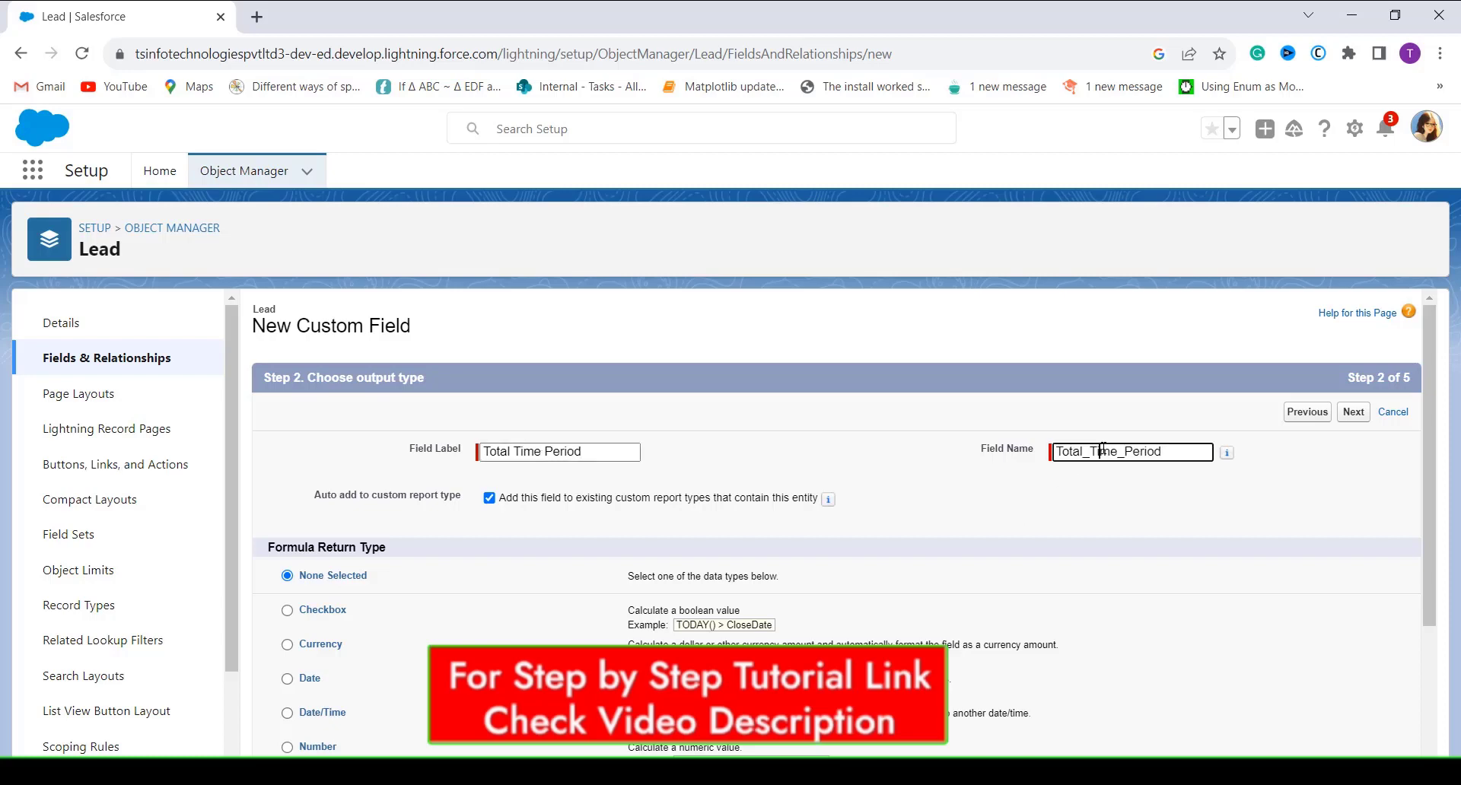
{"action": "scroll", "coordinate": [1101, 558], "scroll_direction": "down", "scroll_amount": 1}
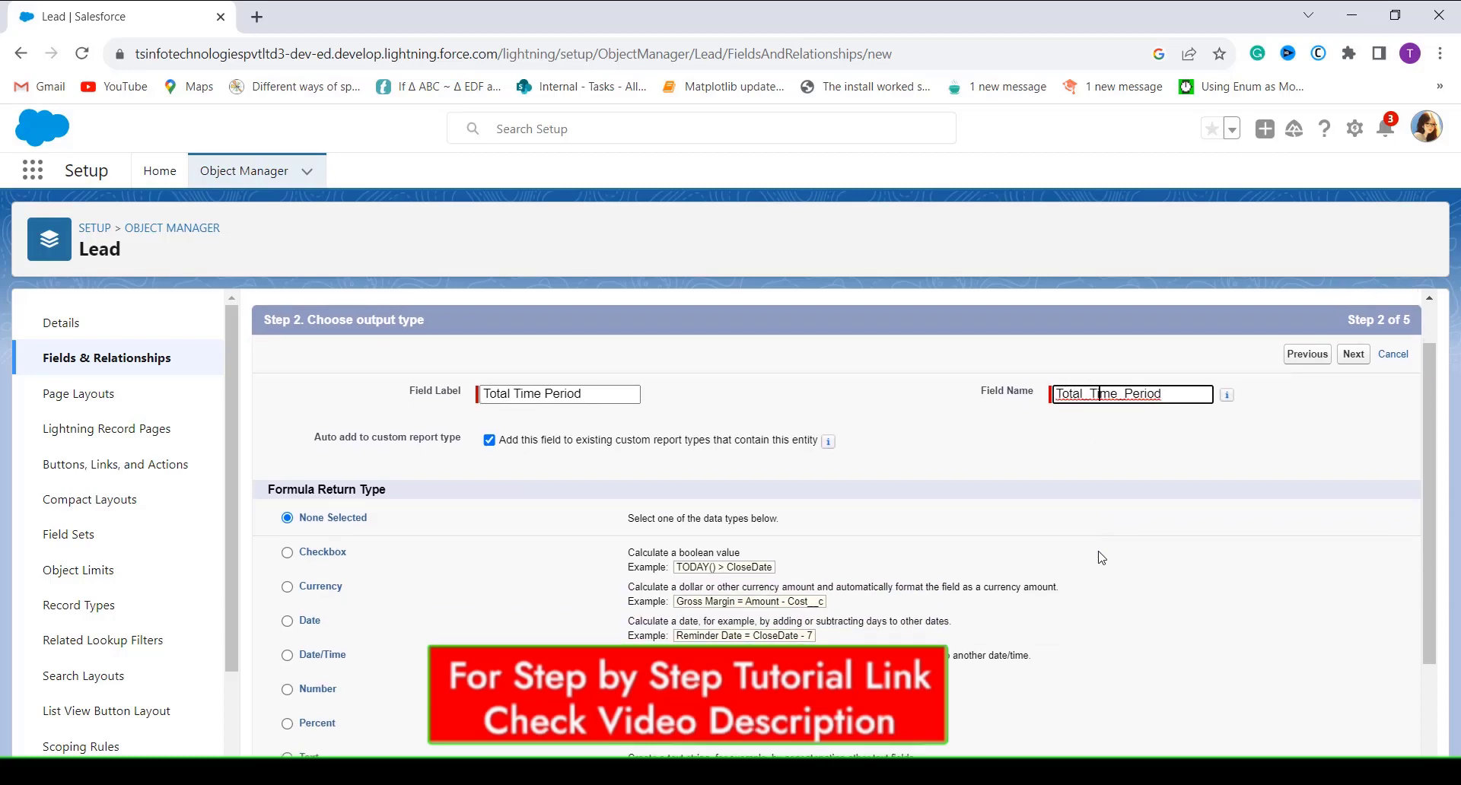
{"action": "scroll", "coordinate": [1101, 558], "scroll_direction": "down", "scroll_amount": 1}
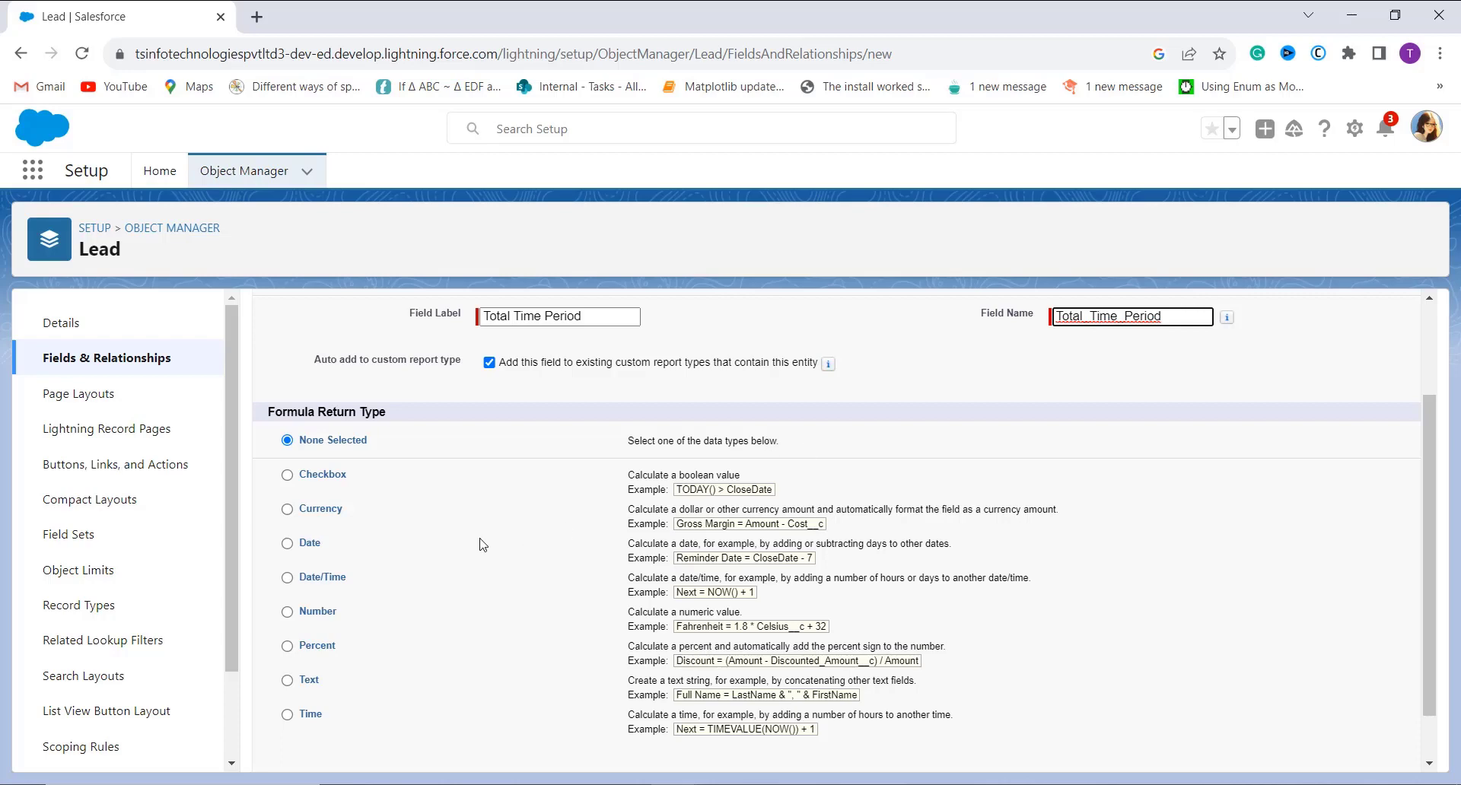
{"action": "scroll", "coordinate": [482, 639], "scroll_direction": "down", "scroll_amount": 1}
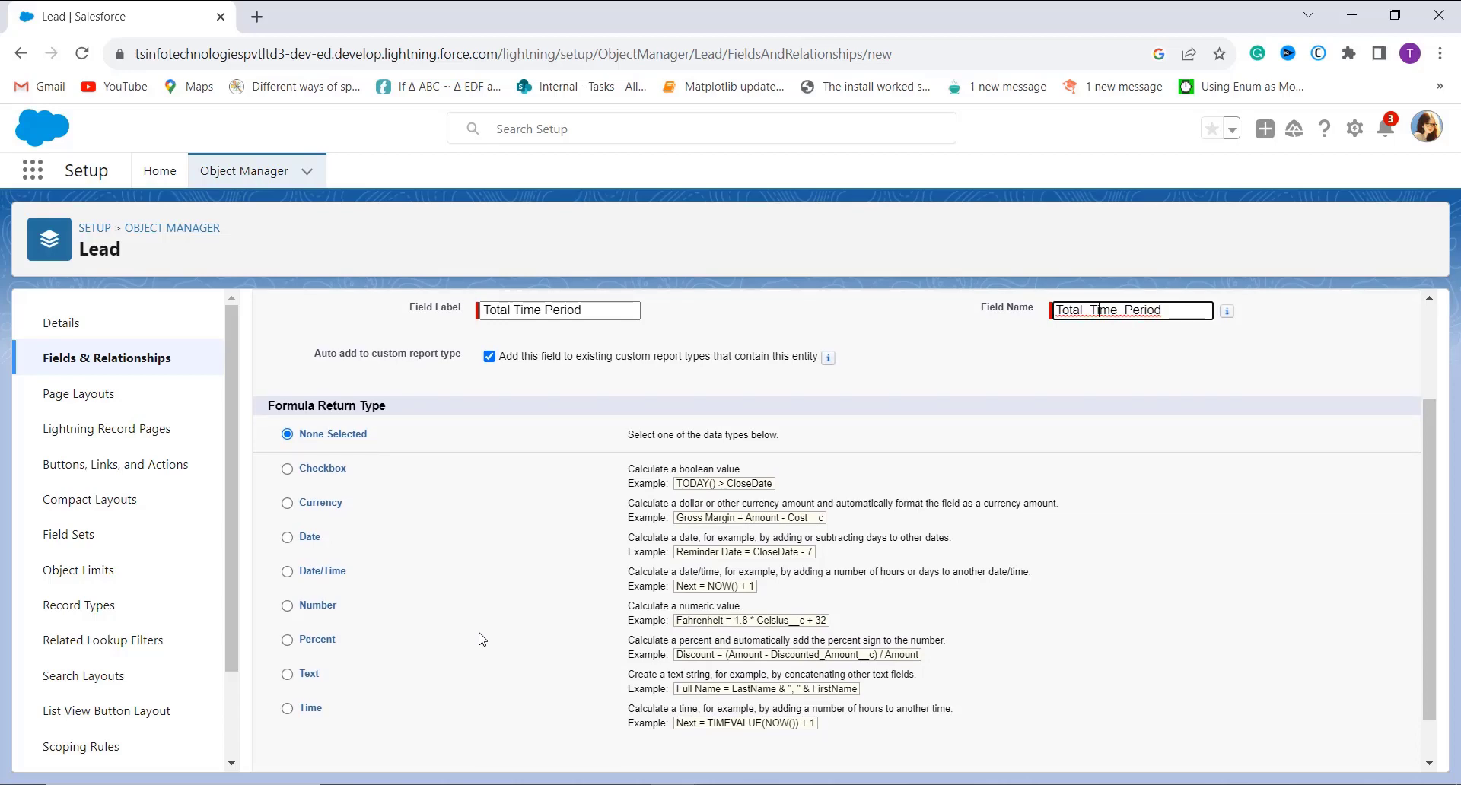
{"action": "left_click", "coordinate": [288, 675]}
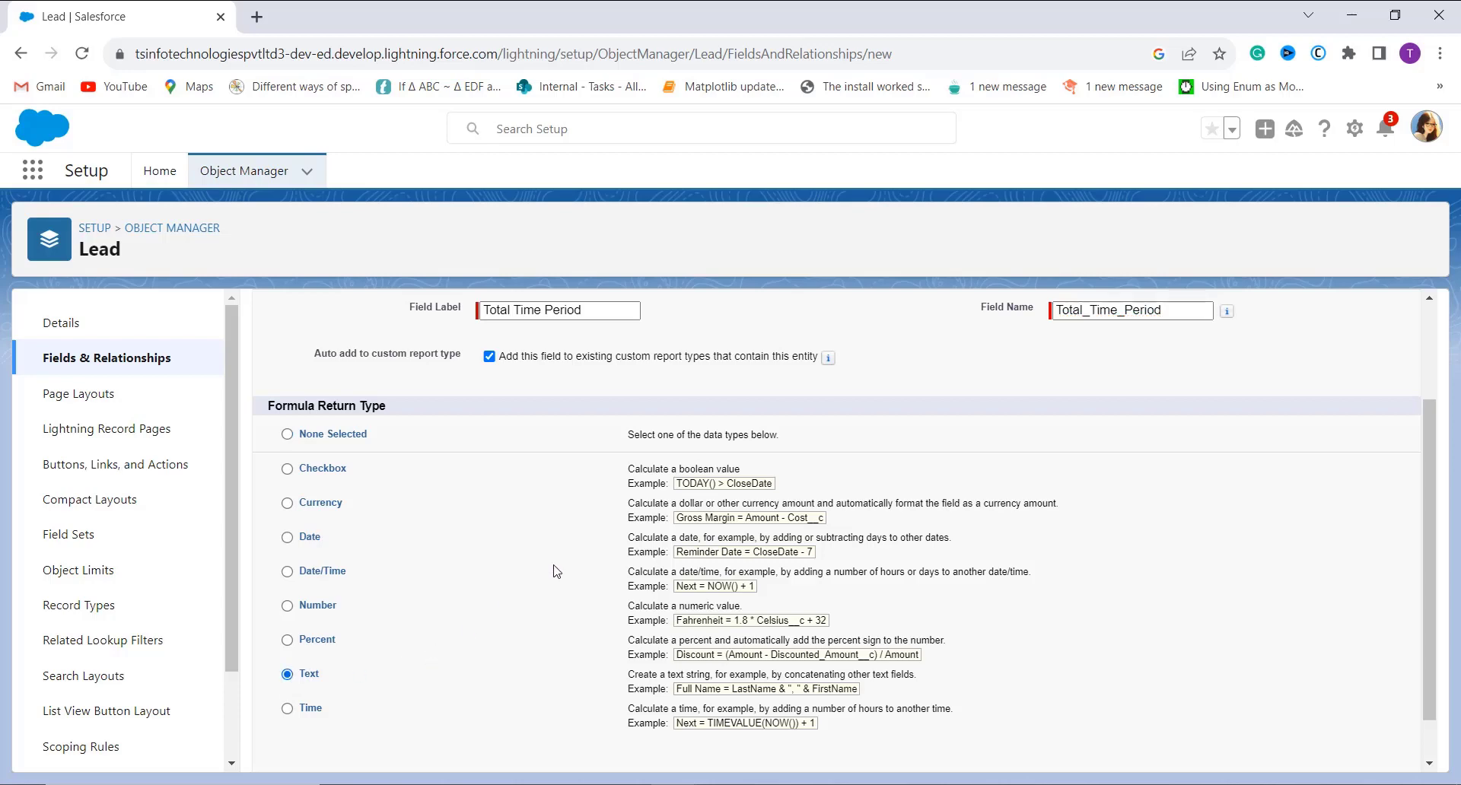
{"action": "scroll", "coordinate": [554, 572], "scroll_direction": "down", "scroll_amount": 1}
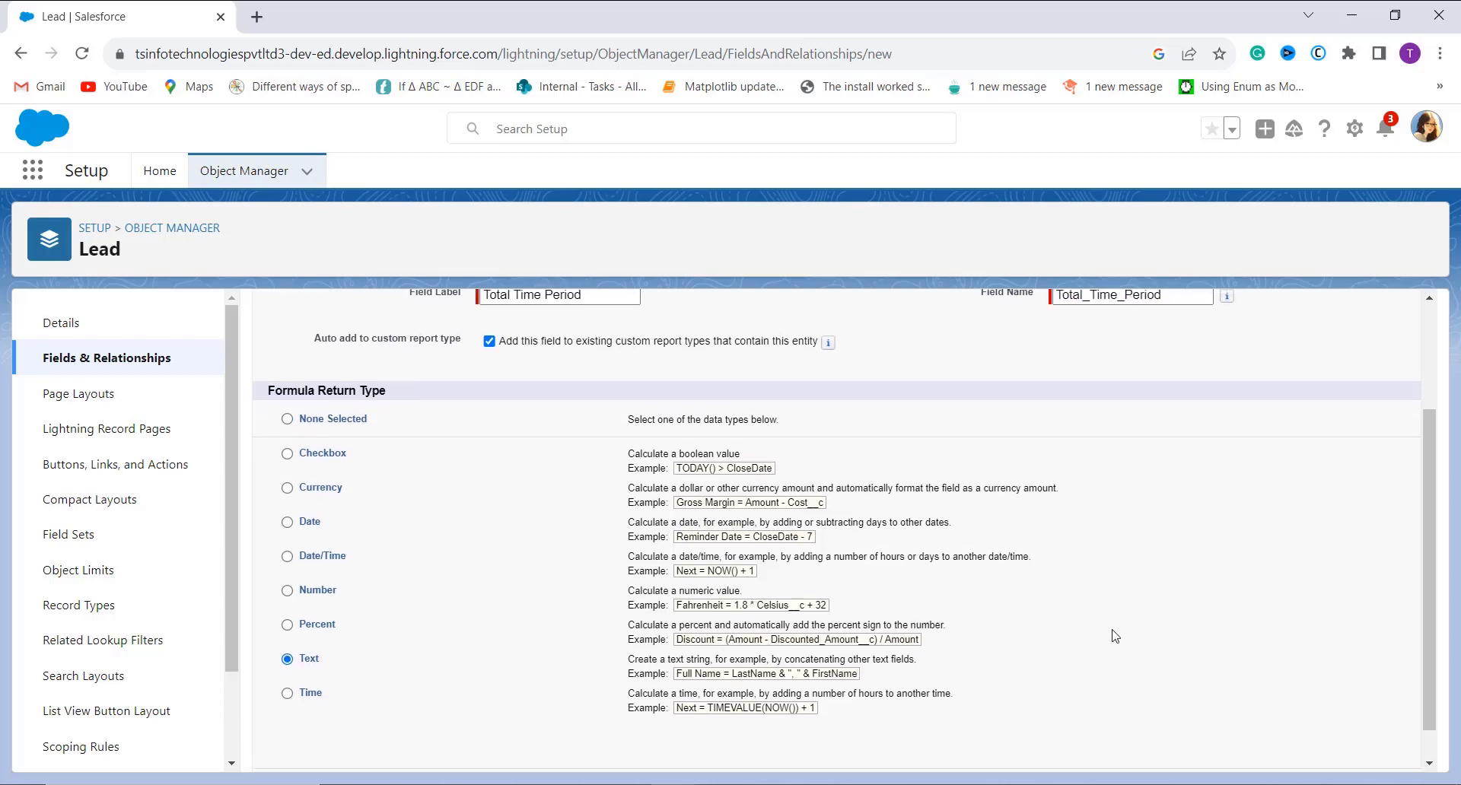
{"action": "scroll", "coordinate": [1115, 636], "scroll_direction": "up", "scroll_amount": 2}
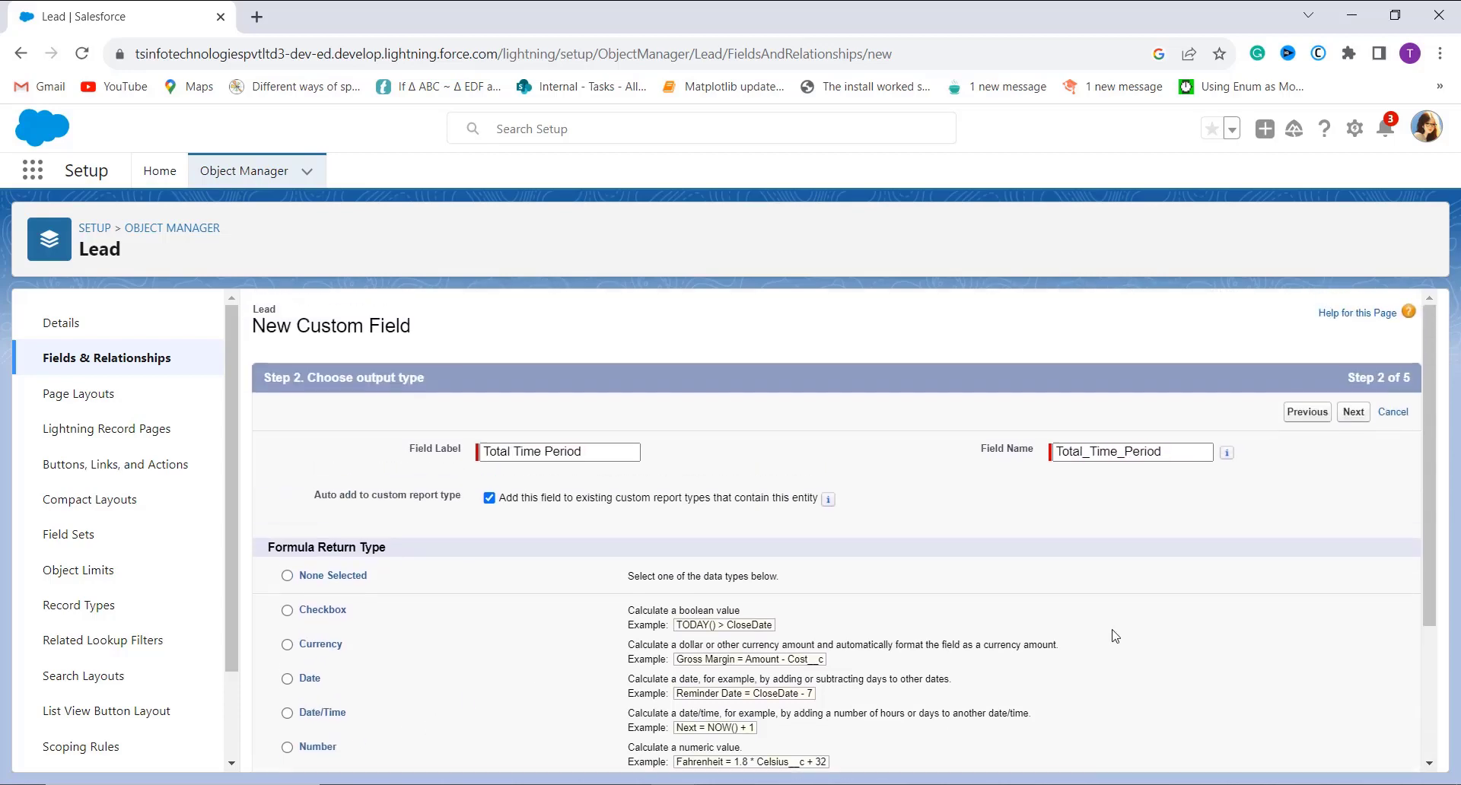
{"action": "left_click", "coordinate": [1358, 416]}
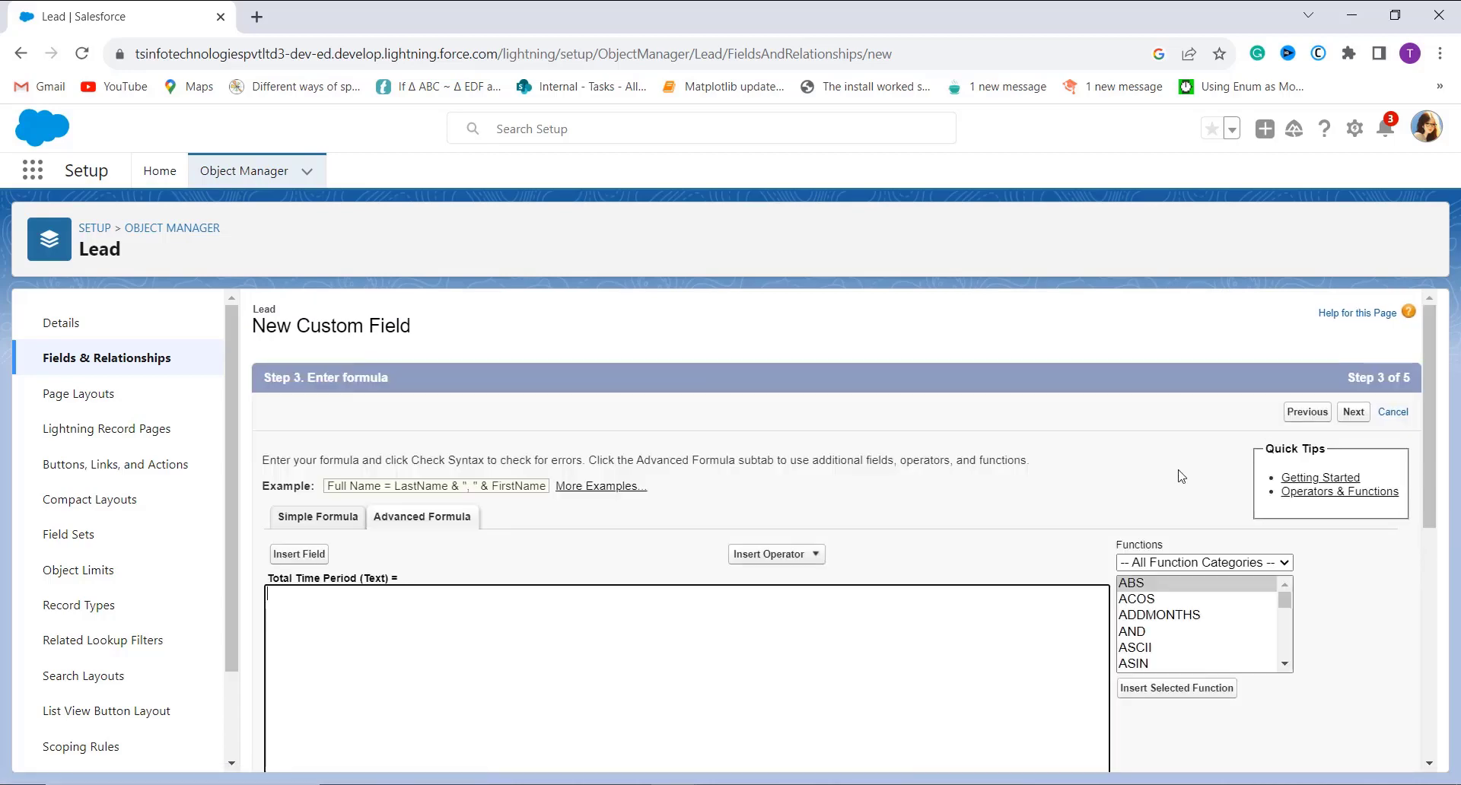
- Look through the functions available in the Date & Time and Text categories of the advanced formula editor
{"action": "scroll", "coordinate": [885, 527], "scroll_direction": "down", "scroll_amount": 1}
{"action": "scroll", "coordinate": [882, 526], "scroll_direction": "down", "scroll_amount": 2}
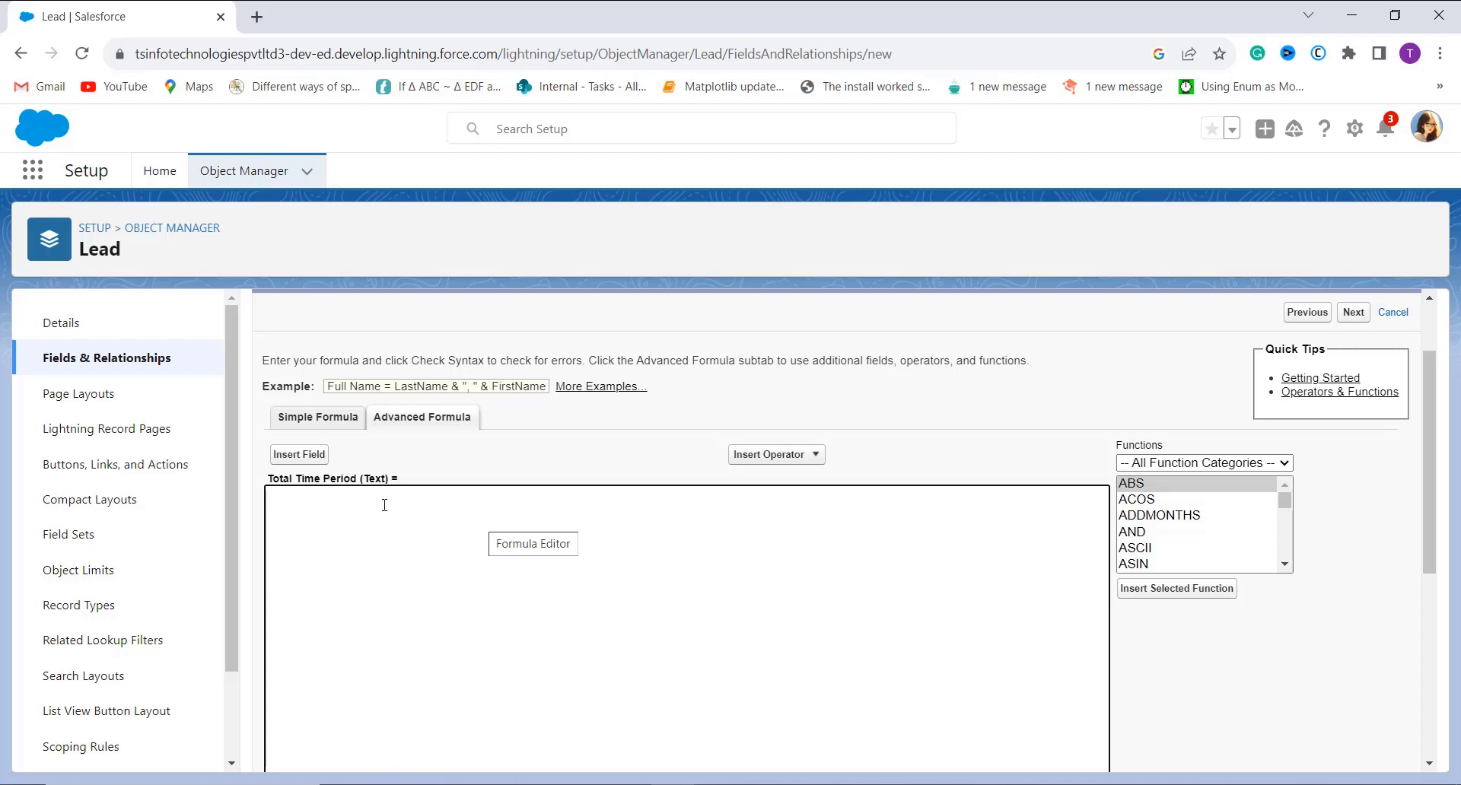
{"action": "left_click", "coordinate": [1277, 467]}
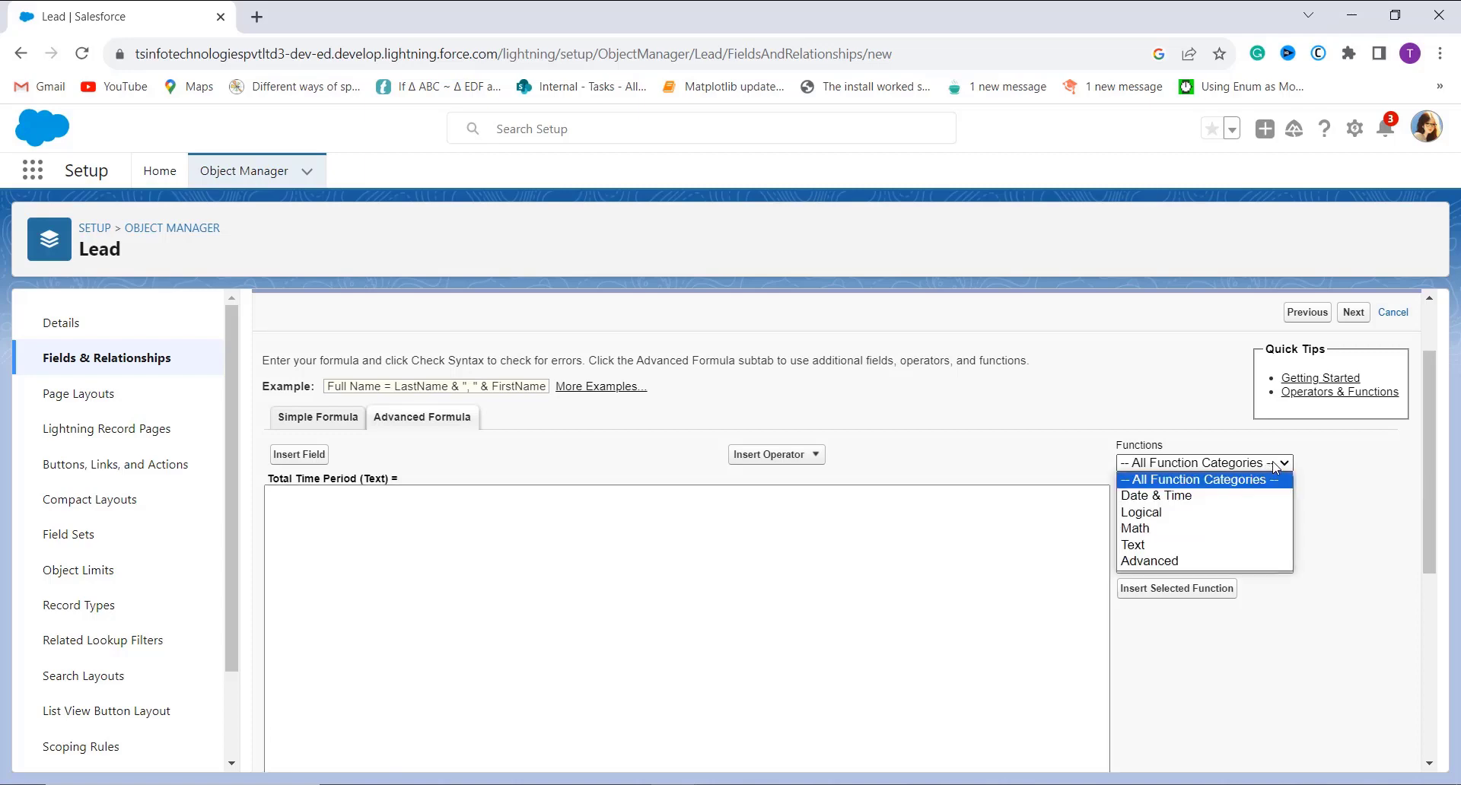
{"action": "left_click", "coordinate": [1258, 506]}
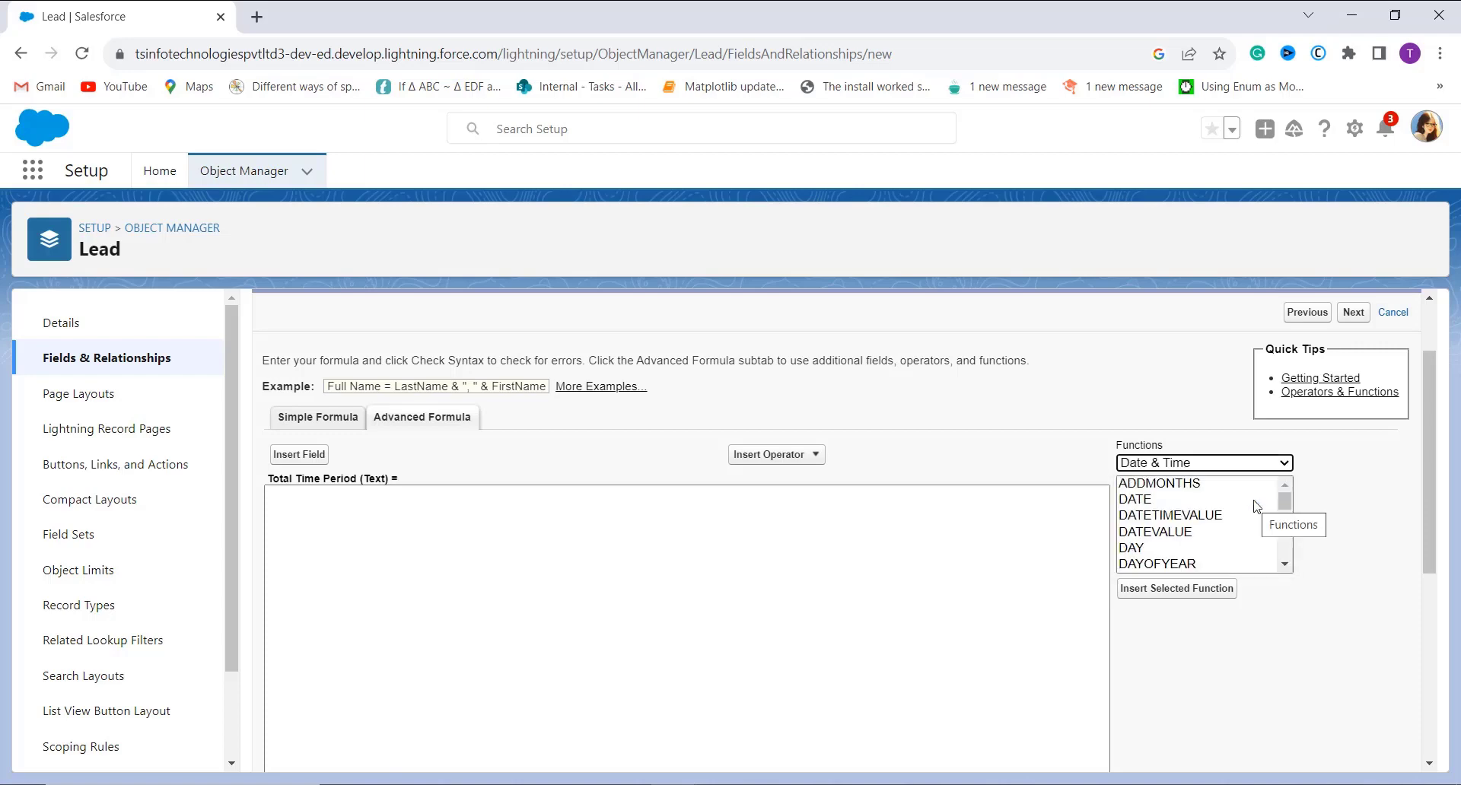
{"action": "scroll", "coordinate": [1243, 543], "scroll_direction": "down", "scroll_amount": 2}
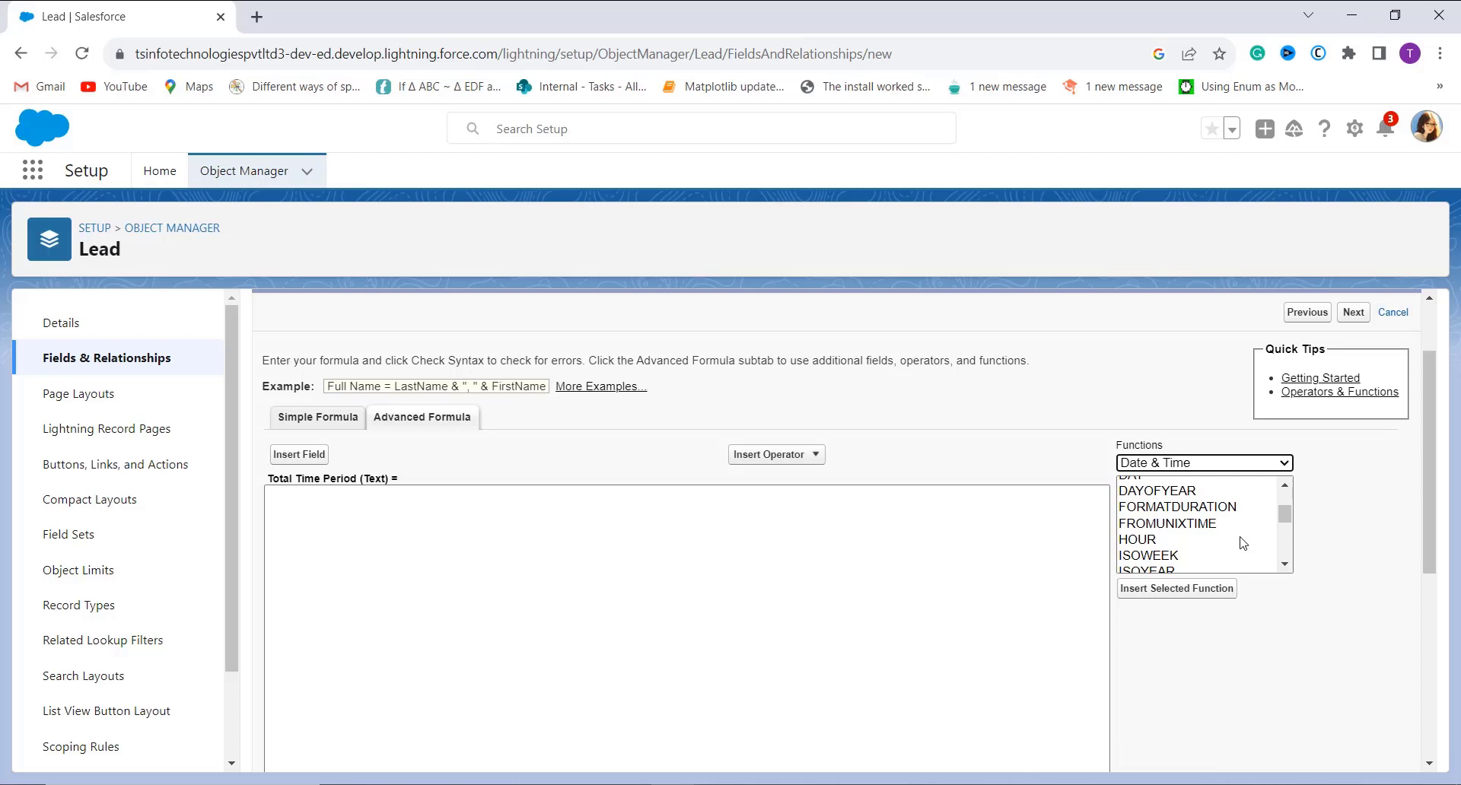
{"action": "scroll", "coordinate": [1242, 543], "scroll_direction": "down", "scroll_amount": 3}
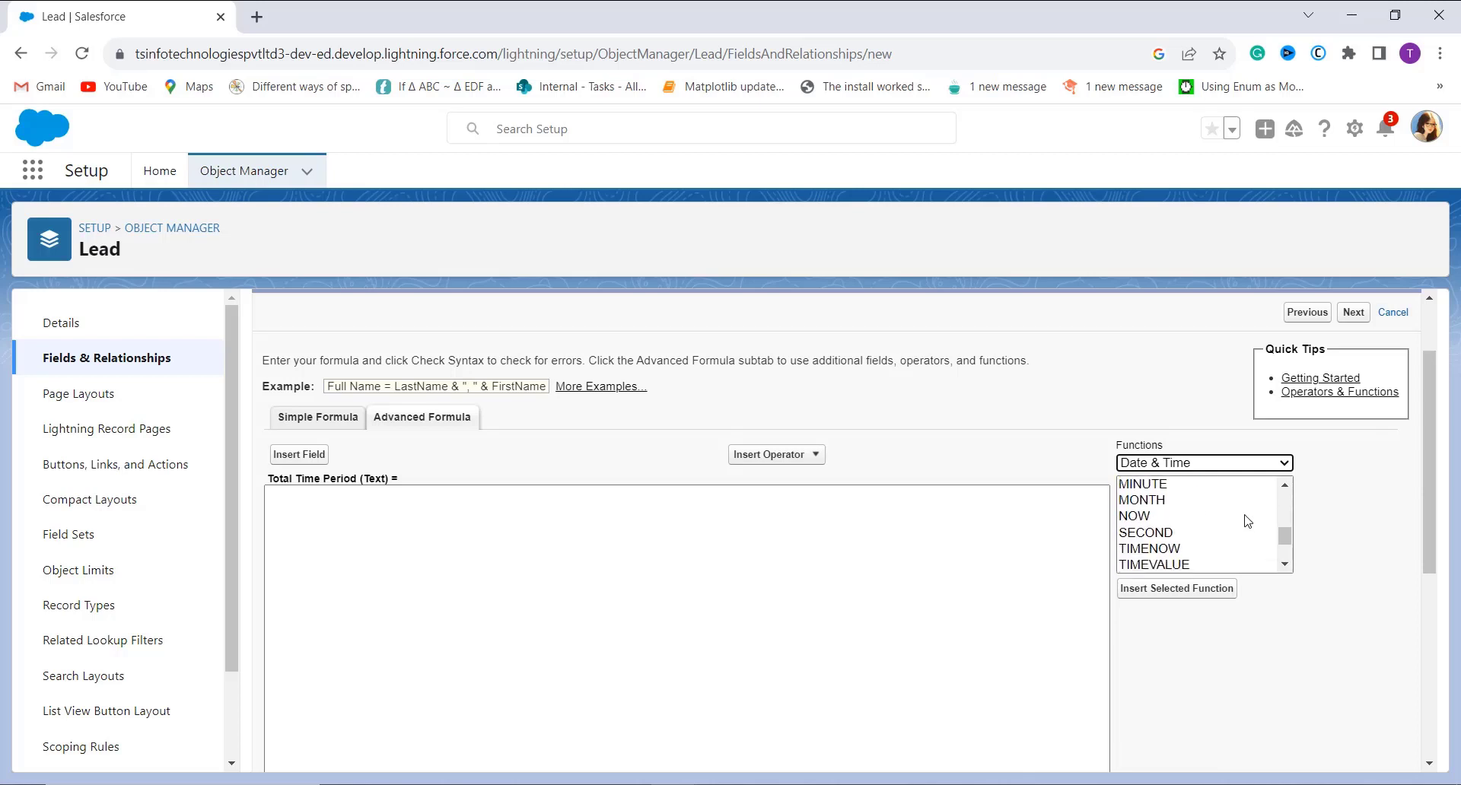
{"action": "left_click", "coordinate": [1252, 466]}
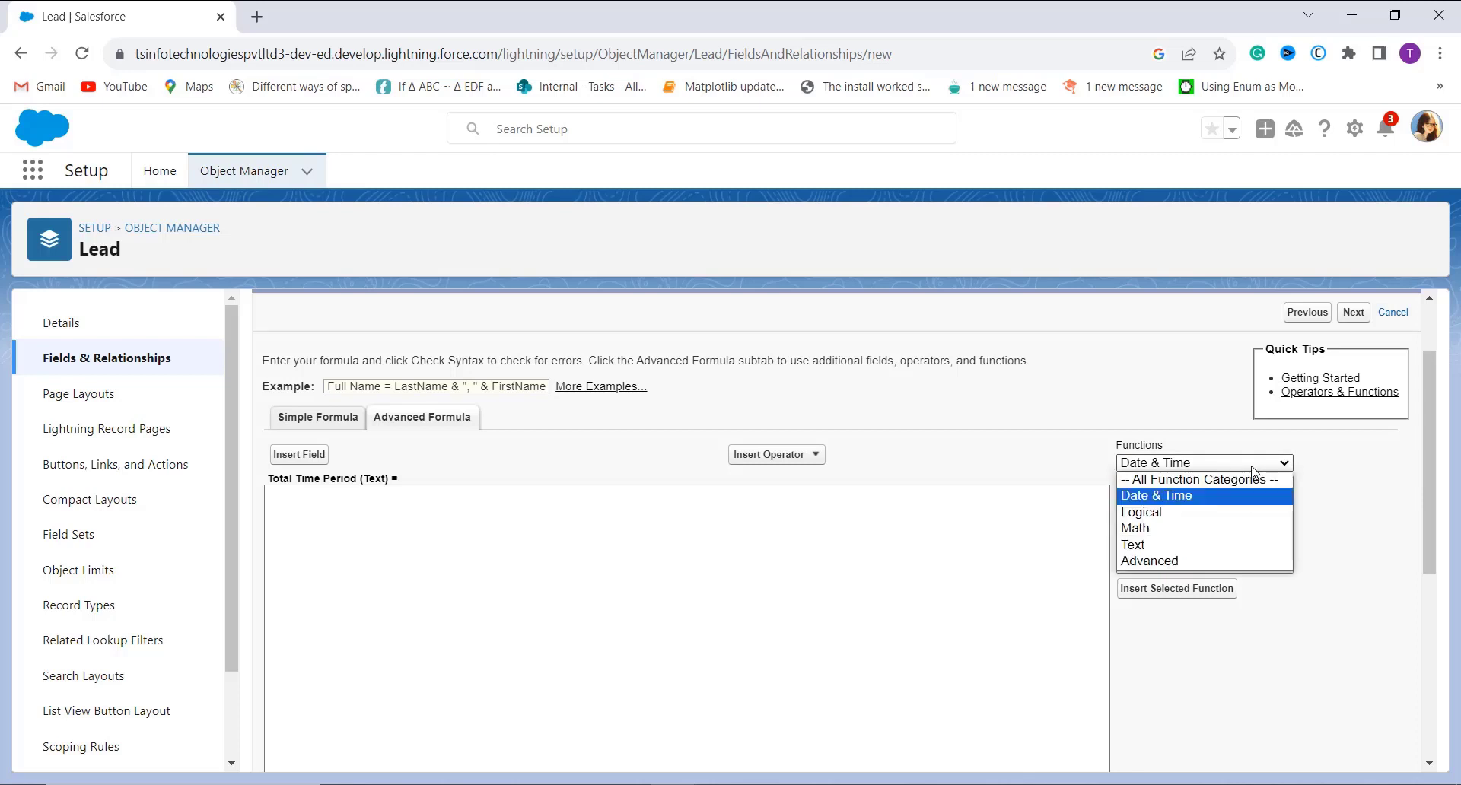
{"action": "left_click", "coordinate": [1201, 545]}
{"action": "scroll", "coordinate": [1216, 546], "scroll_direction": "down", "scroll_amount": 3}
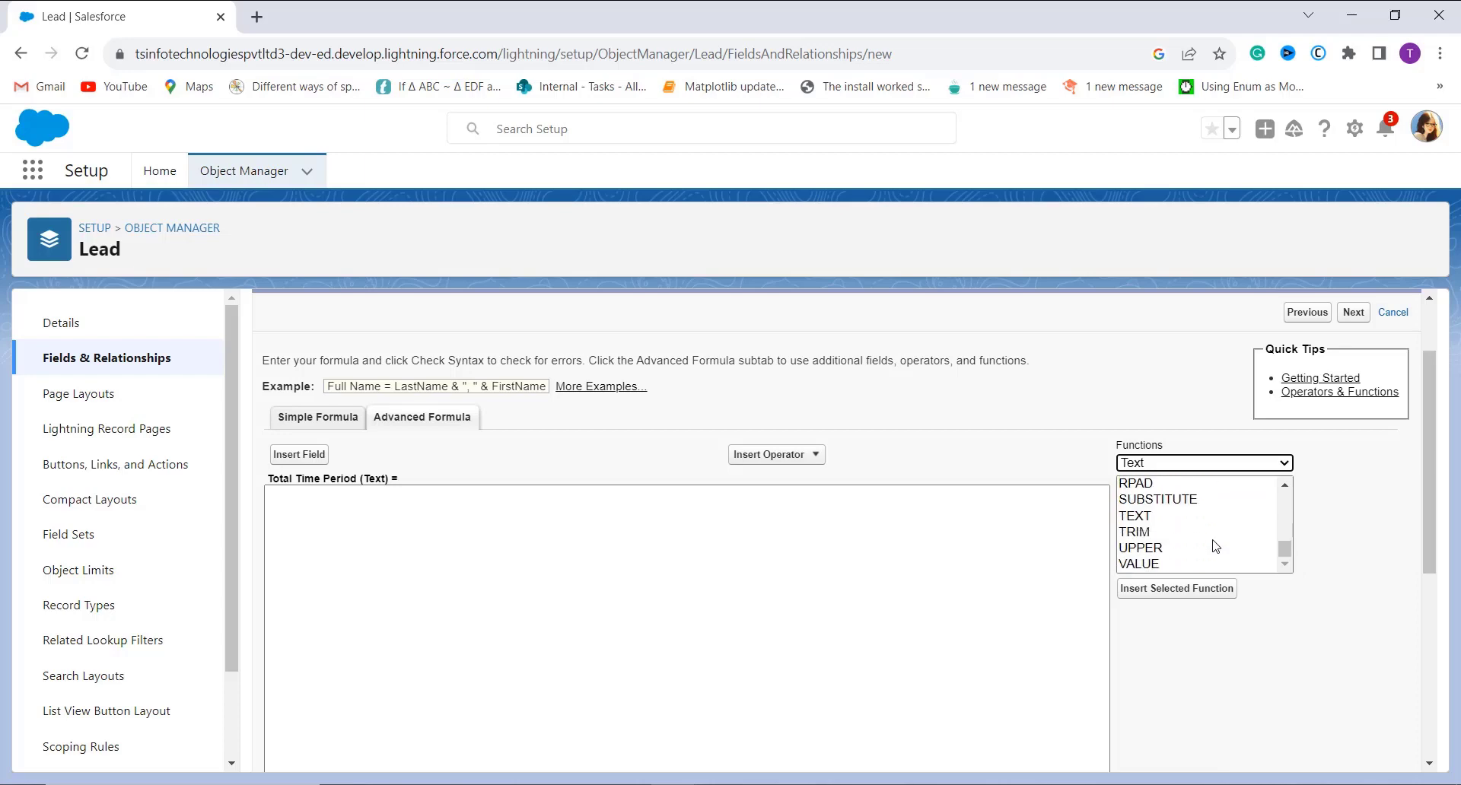
- Enter the formula giving the days, hours, minutes and seconds between Start_Date_Time__c and End_Date_Time__c as text, and check its syntax
{"action": "left_click", "coordinate": [823, 526]}
{"action": "scroll", "coordinate": [550, 546], "scroll_direction": "down", "scroll_amount": 1}
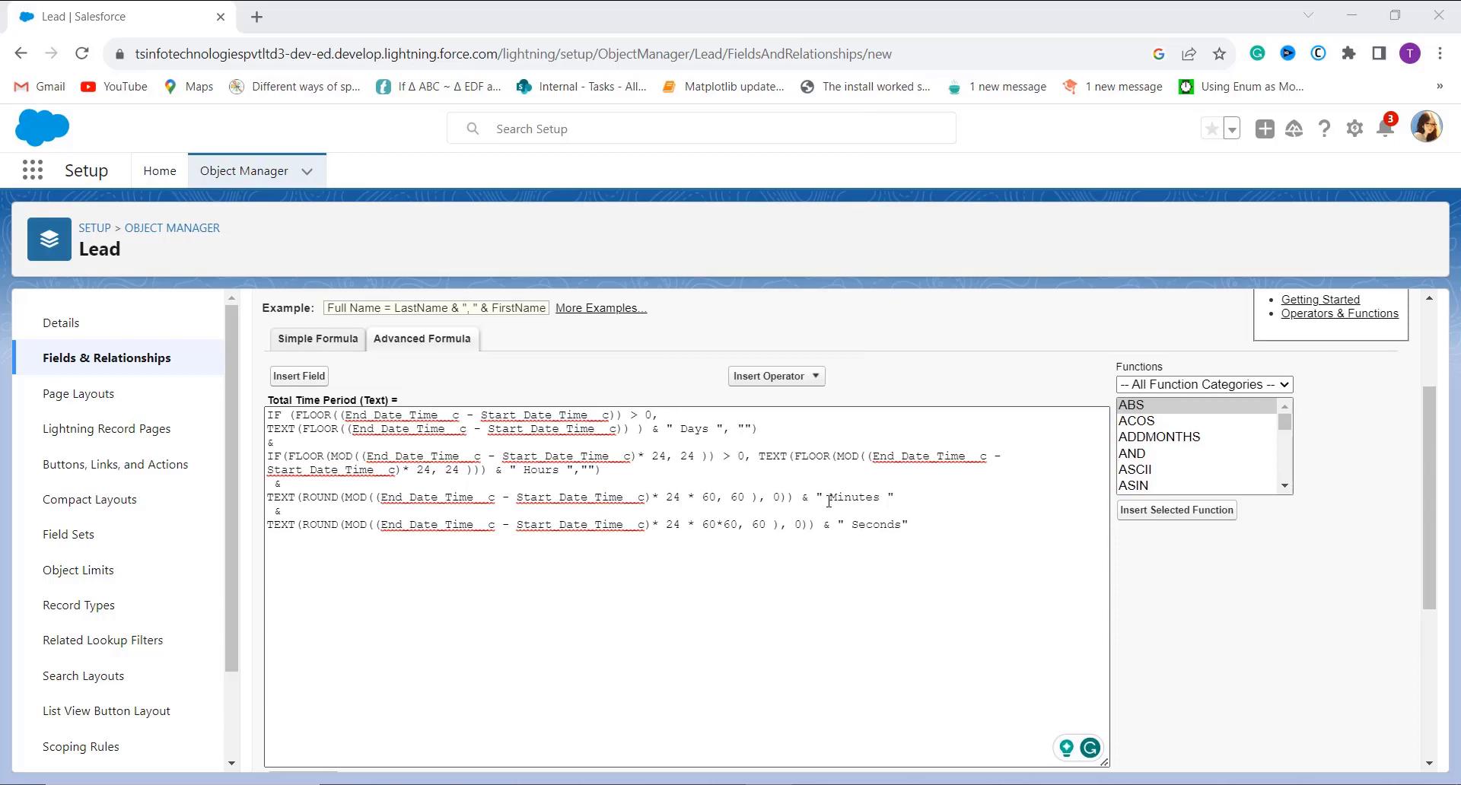
{"action": "scroll", "coordinate": [828, 501], "scroll_direction": "down", "scroll_amount": 2}
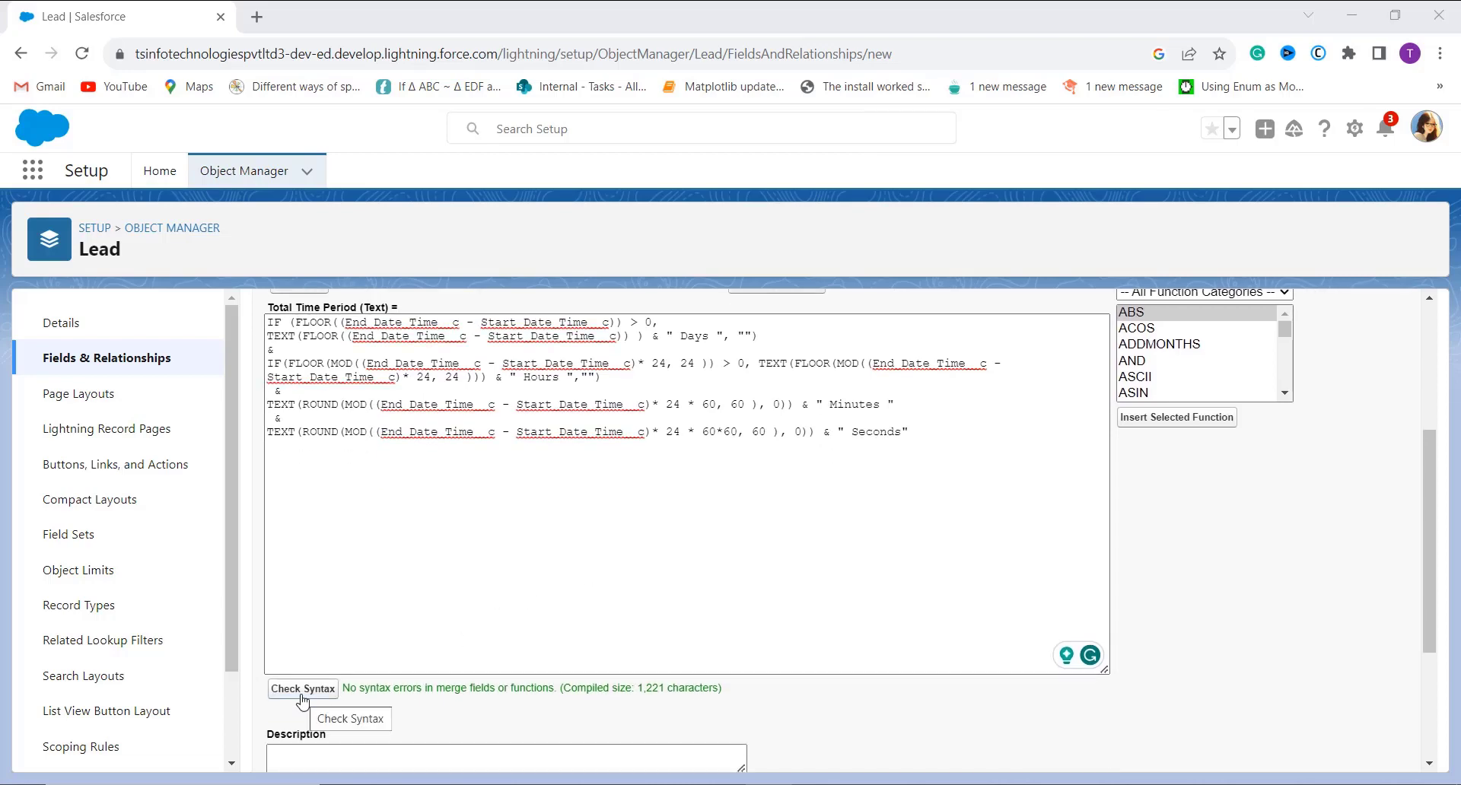
- Review the formula's expressions for days, hours, minutes and seconds, and the & operators that join them
{"action": "scroll", "coordinate": [496, 495], "scroll_direction": "up", "scroll_amount": 1}
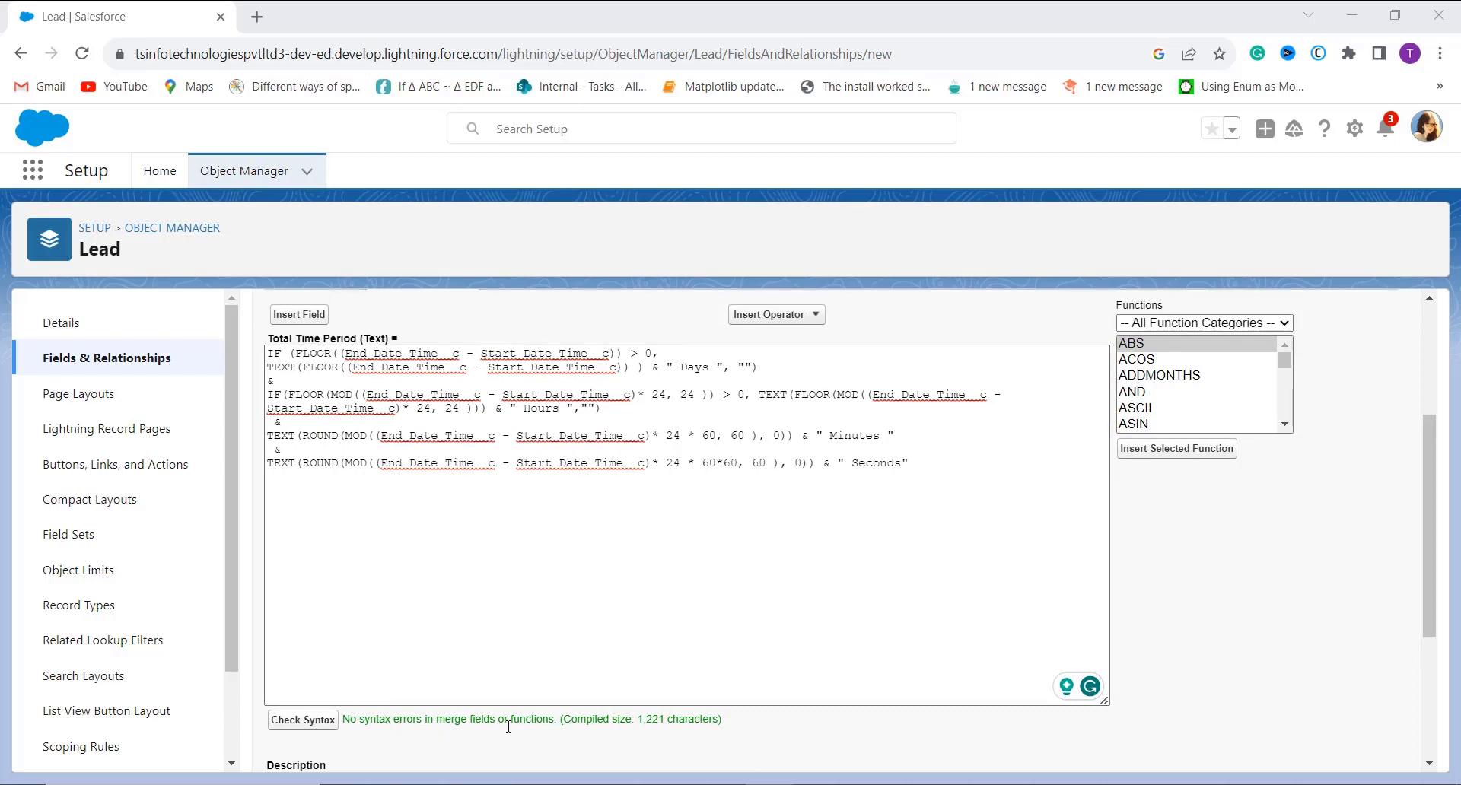
{"action": "scroll", "coordinate": [595, 614], "scroll_direction": "up", "scroll_amount": 2}
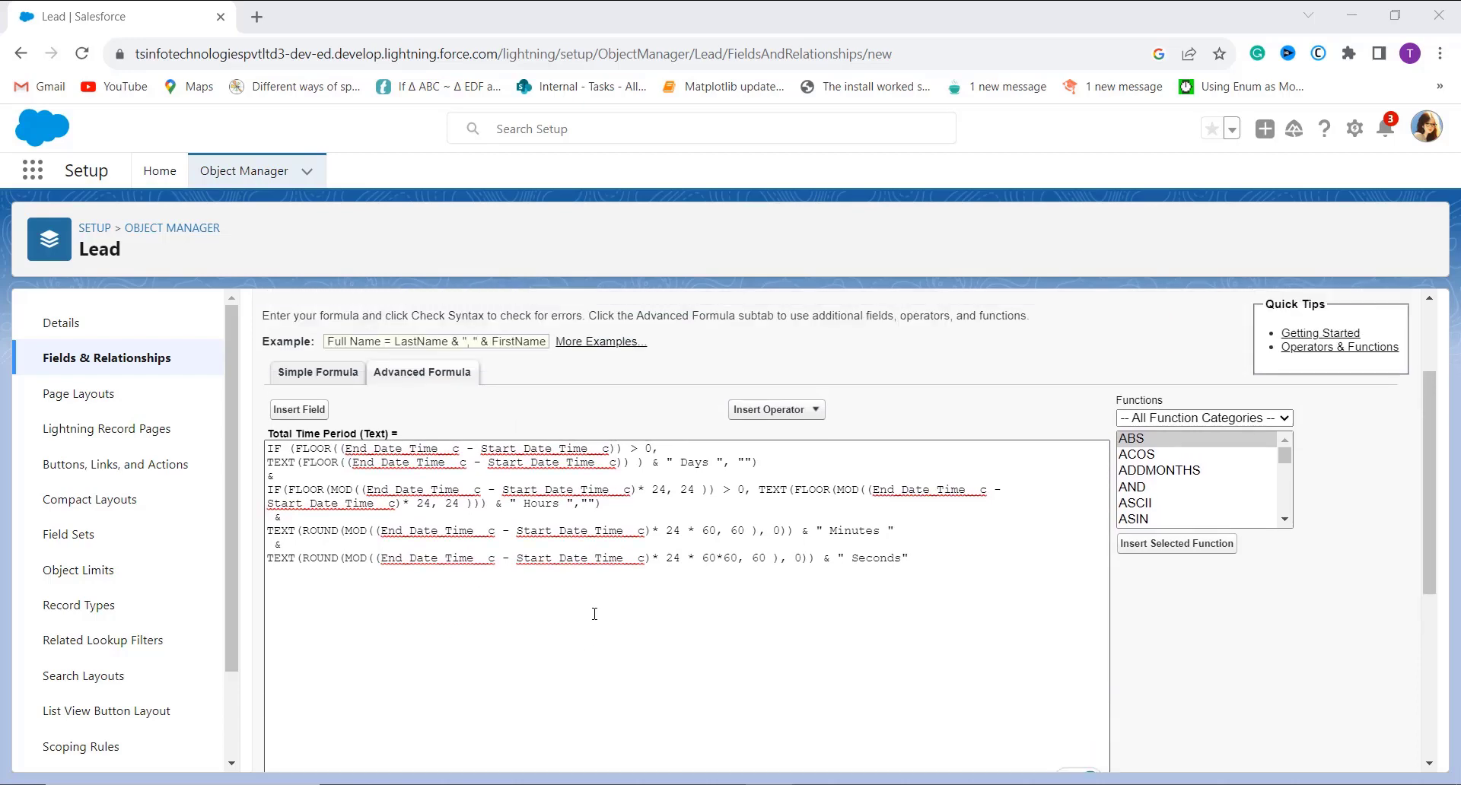
{"action": "scroll", "coordinate": [563, 684], "scroll_direction": "down", "scroll_amount": 1}
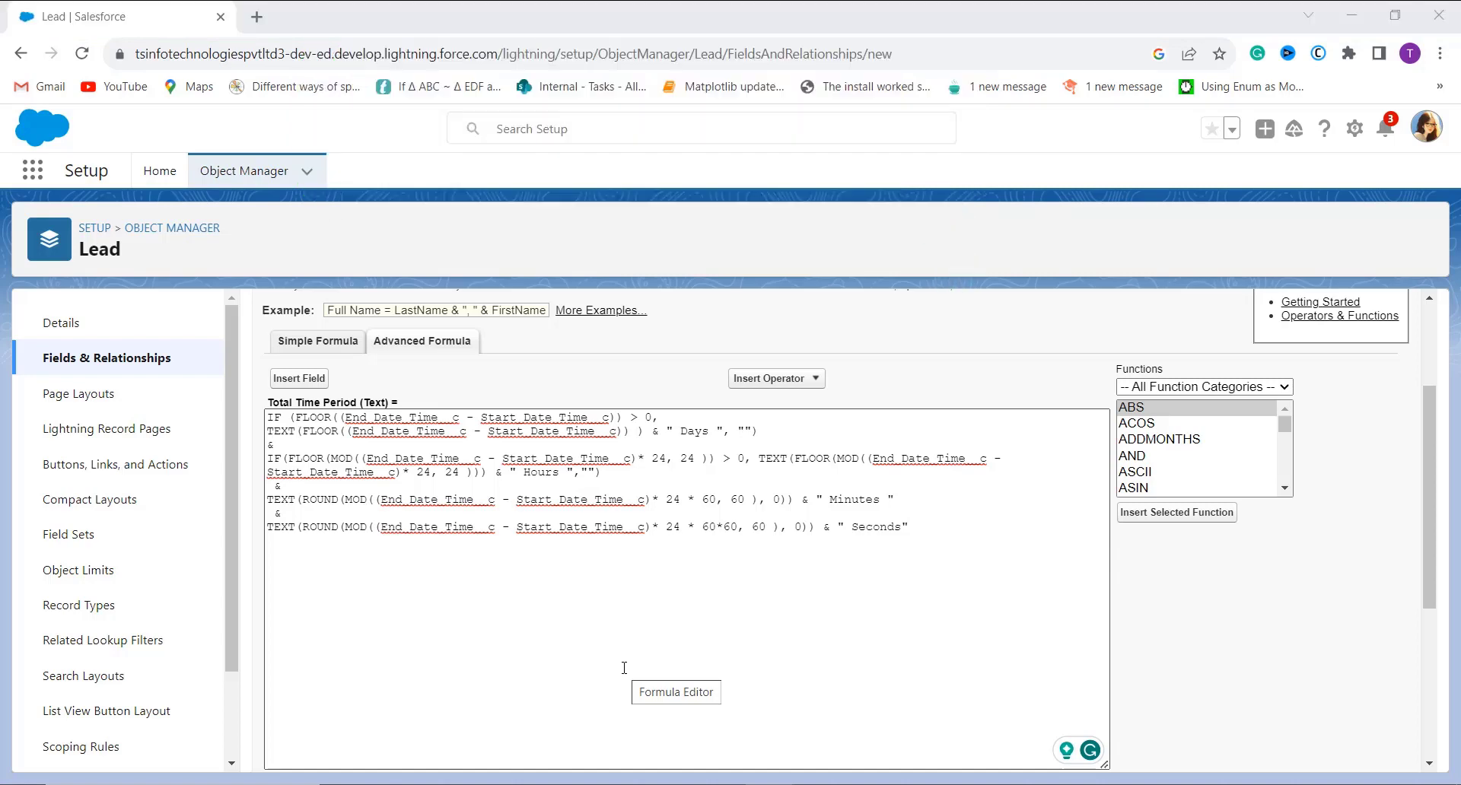
{"action": "left_click", "coordinate": [660, 586]}
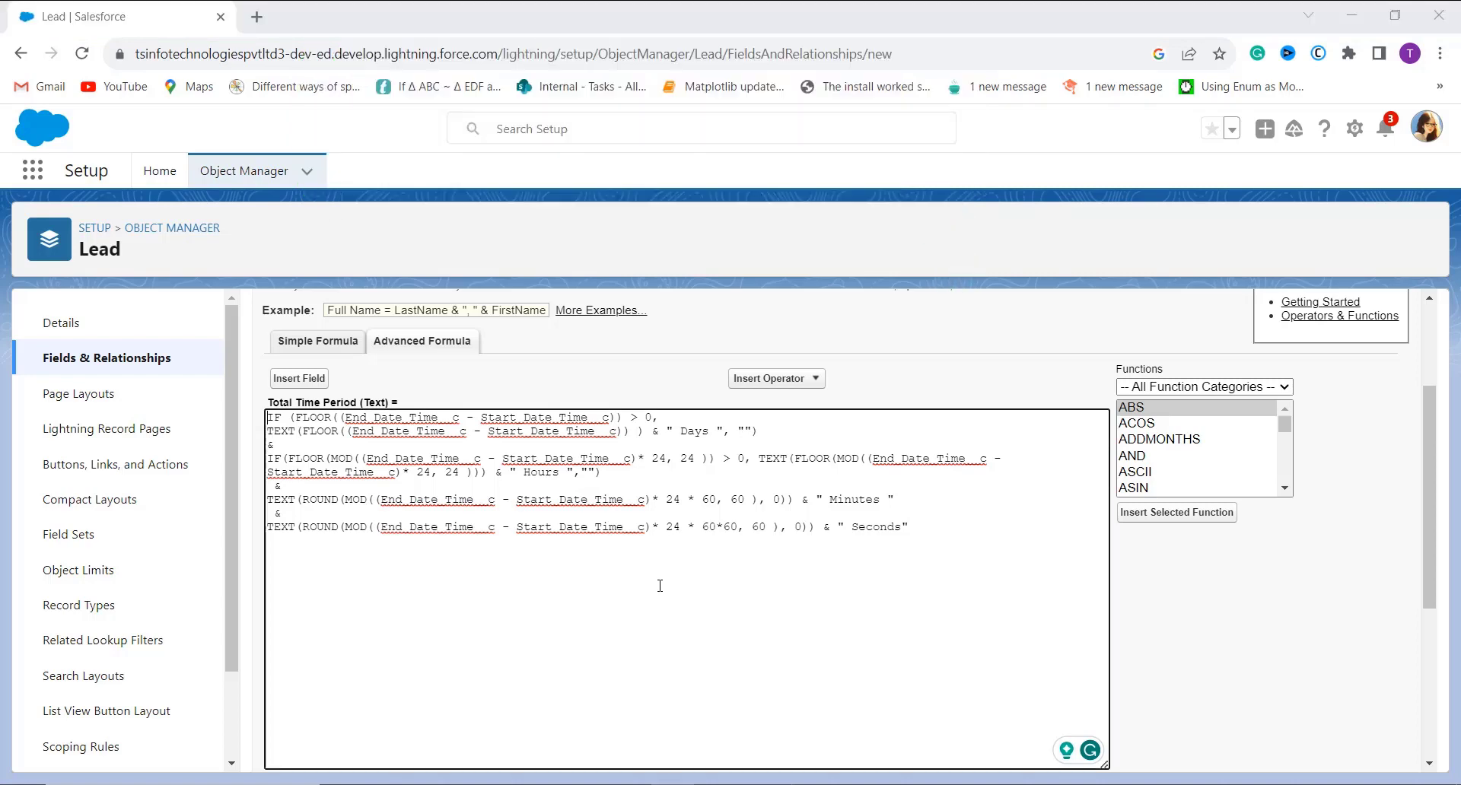
{"action": "left_click_drag", "start_coordinate": [660, 527], "coordinate": [623, 527]}
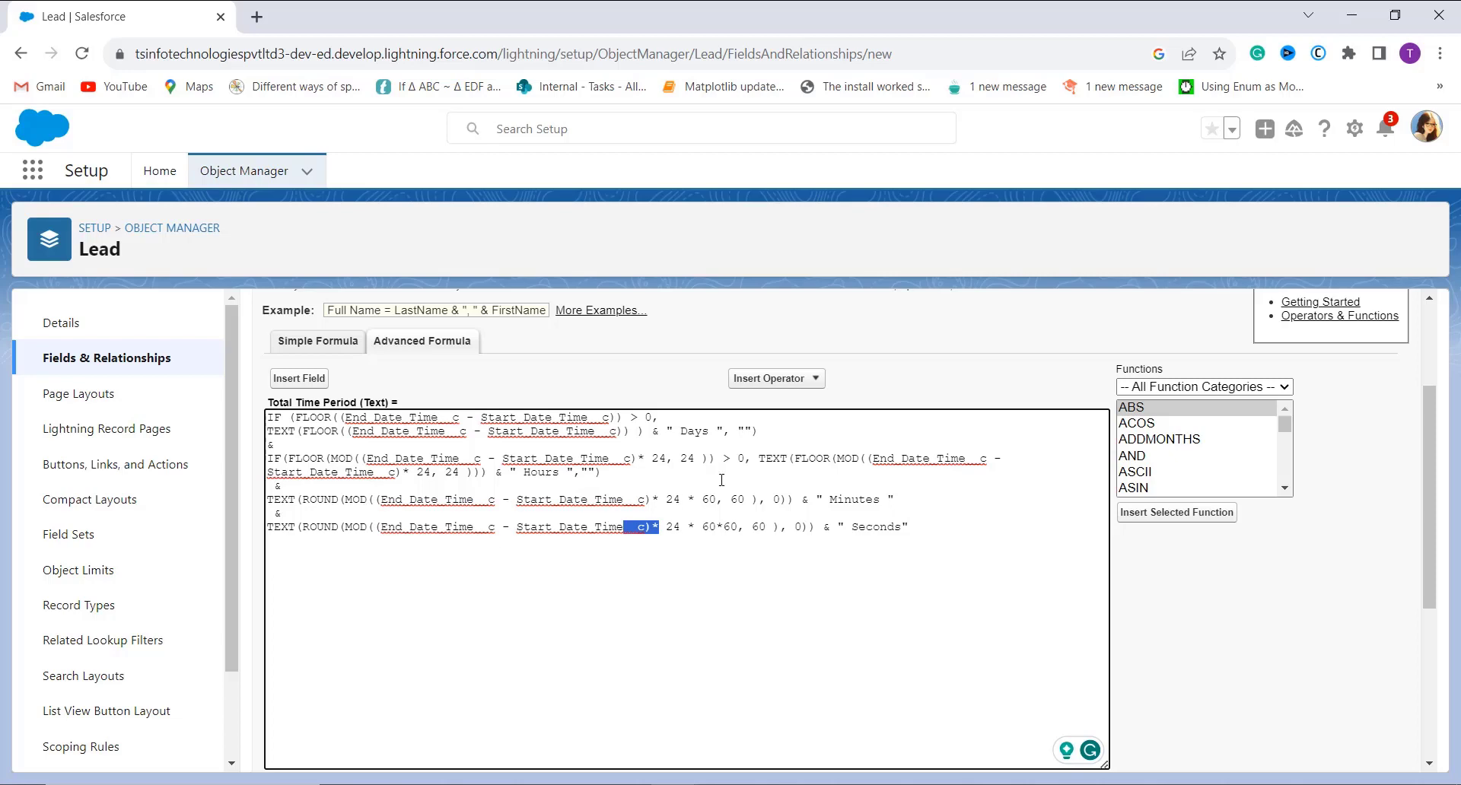
{"action": "left_click", "coordinate": [690, 461]}
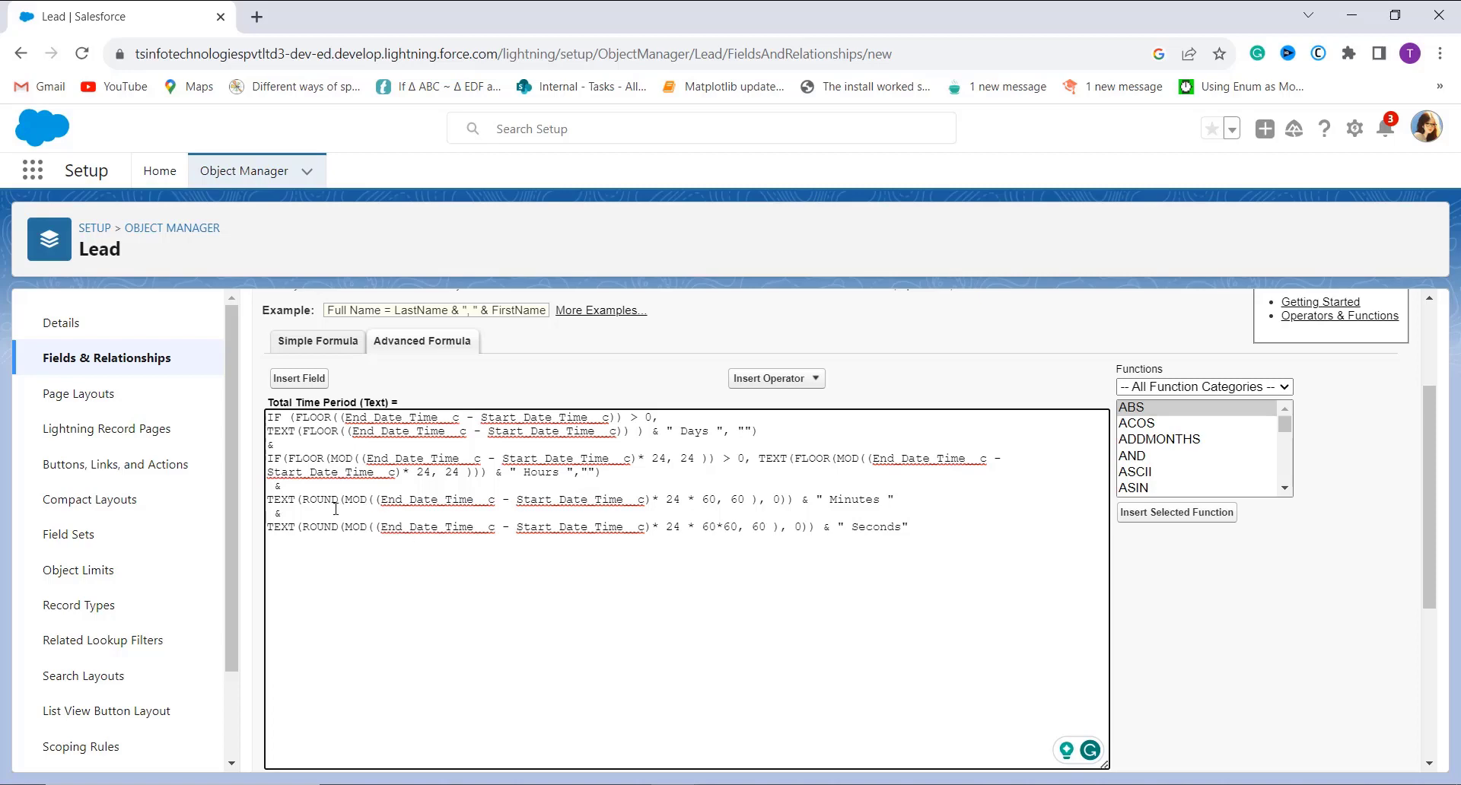
{"action": "left_click", "coordinate": [325, 501]}
{"action": "left_click", "coordinate": [881, 501]}
{"action": "left_click_drag", "start_coordinate": [666, 532], "coordinate": [770, 536]}
{"action": "left_click", "coordinate": [815, 570]}
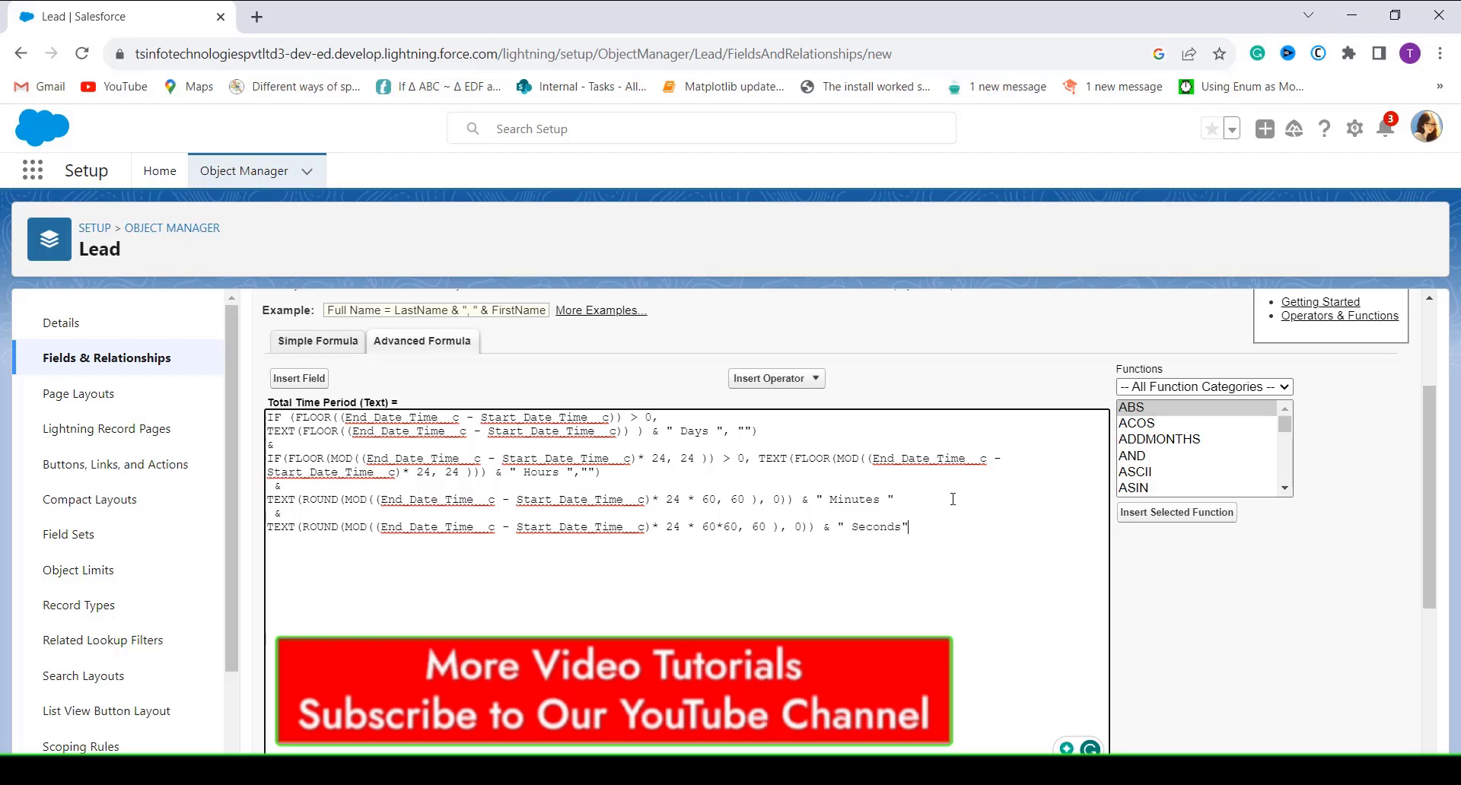
{"action": "double_click", "coordinate": [806, 500]}
{"action": "key", "text": "ctrl+c"}
{"action": "left_click", "coordinate": [276, 511]}
{"action": "key", "text": "ctrl+v"}
{"action": "double_click", "coordinate": [279, 486]}
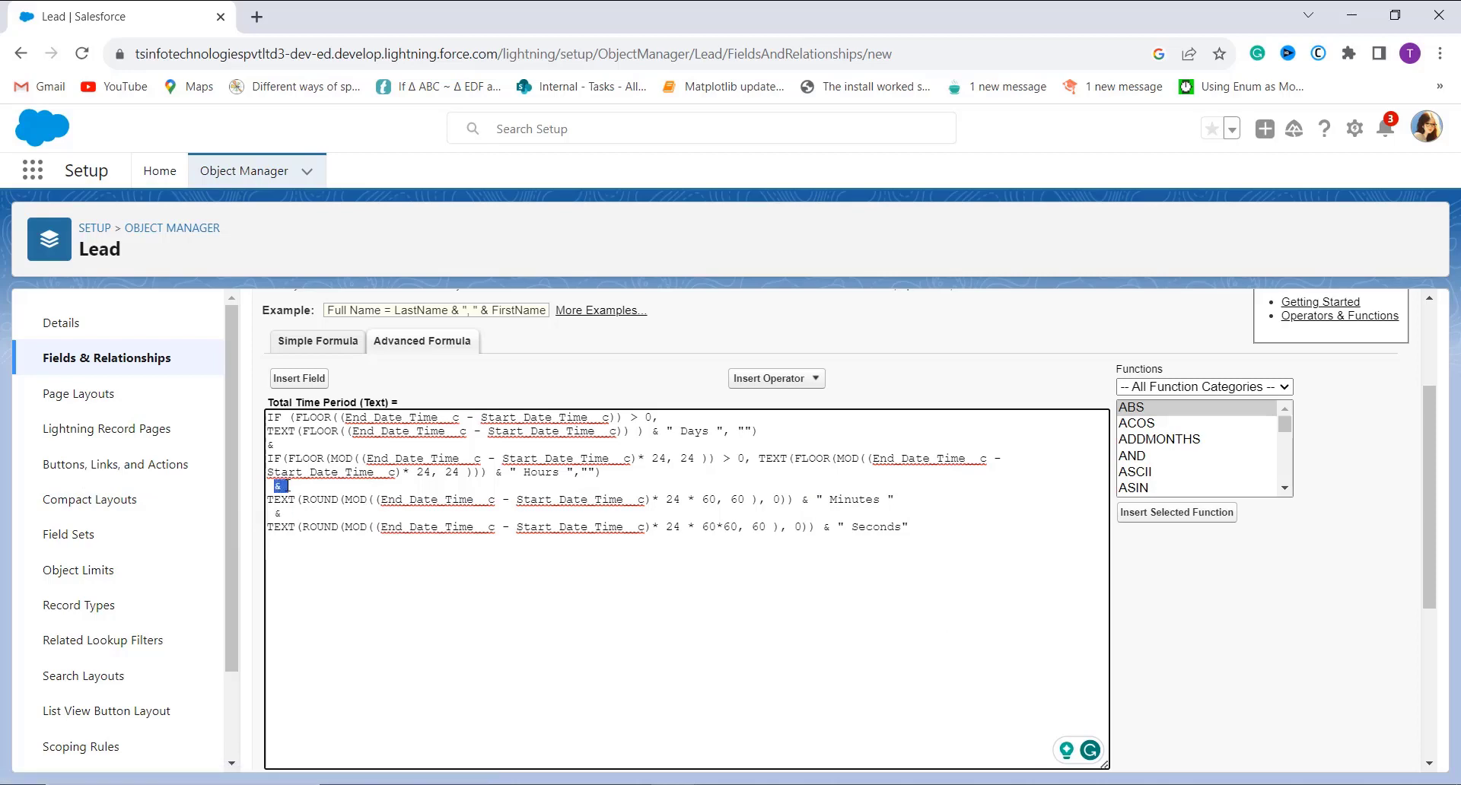
- Review the completed formula together with its description, help text and blank field handling options
{"action": "double_click", "coordinate": [271, 445]}
{"action": "scroll", "coordinate": [846, 502], "scroll_direction": "down", "scroll_amount": 1}
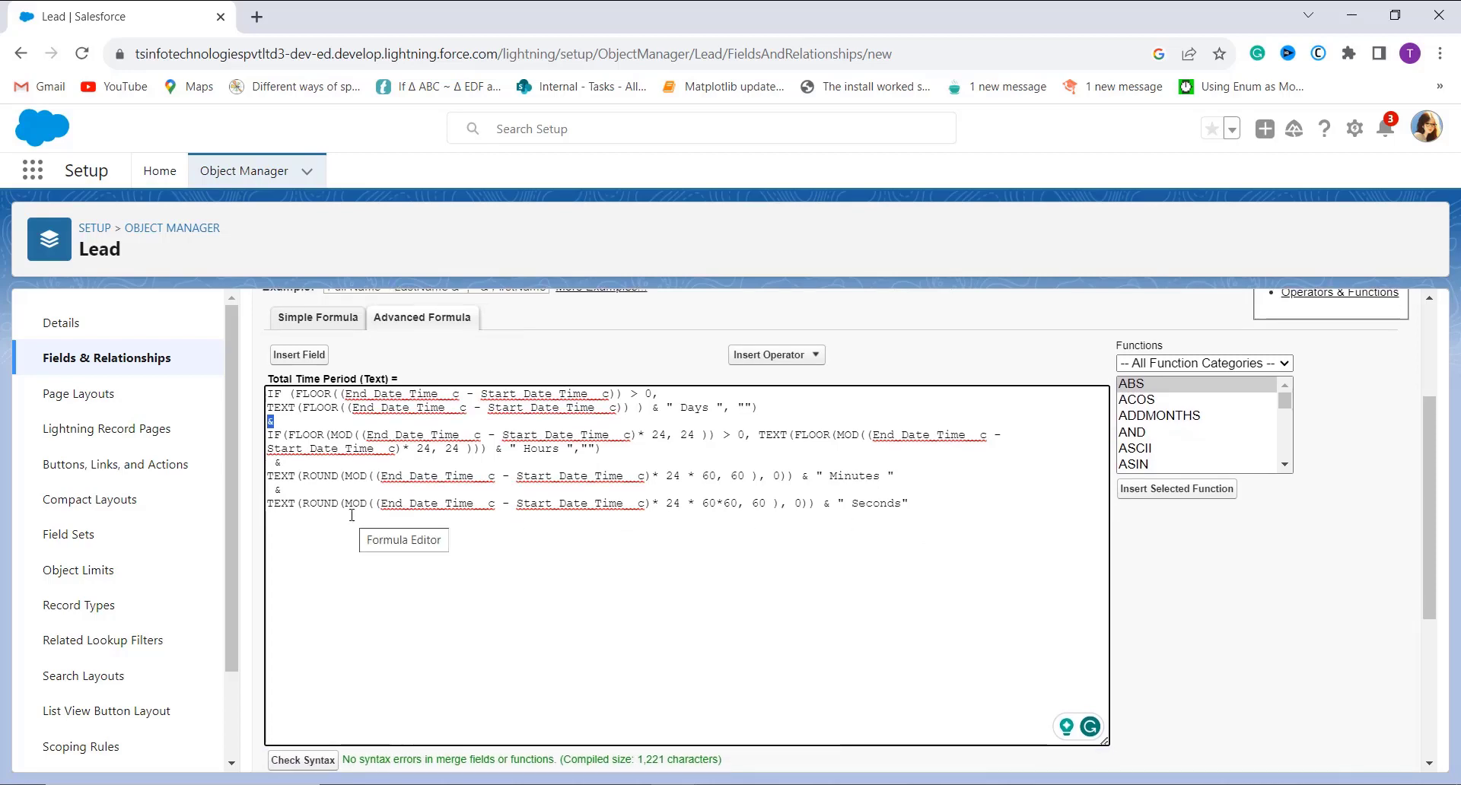
{"action": "scroll", "coordinate": [396, 571], "scroll_direction": "down", "scroll_amount": 2}
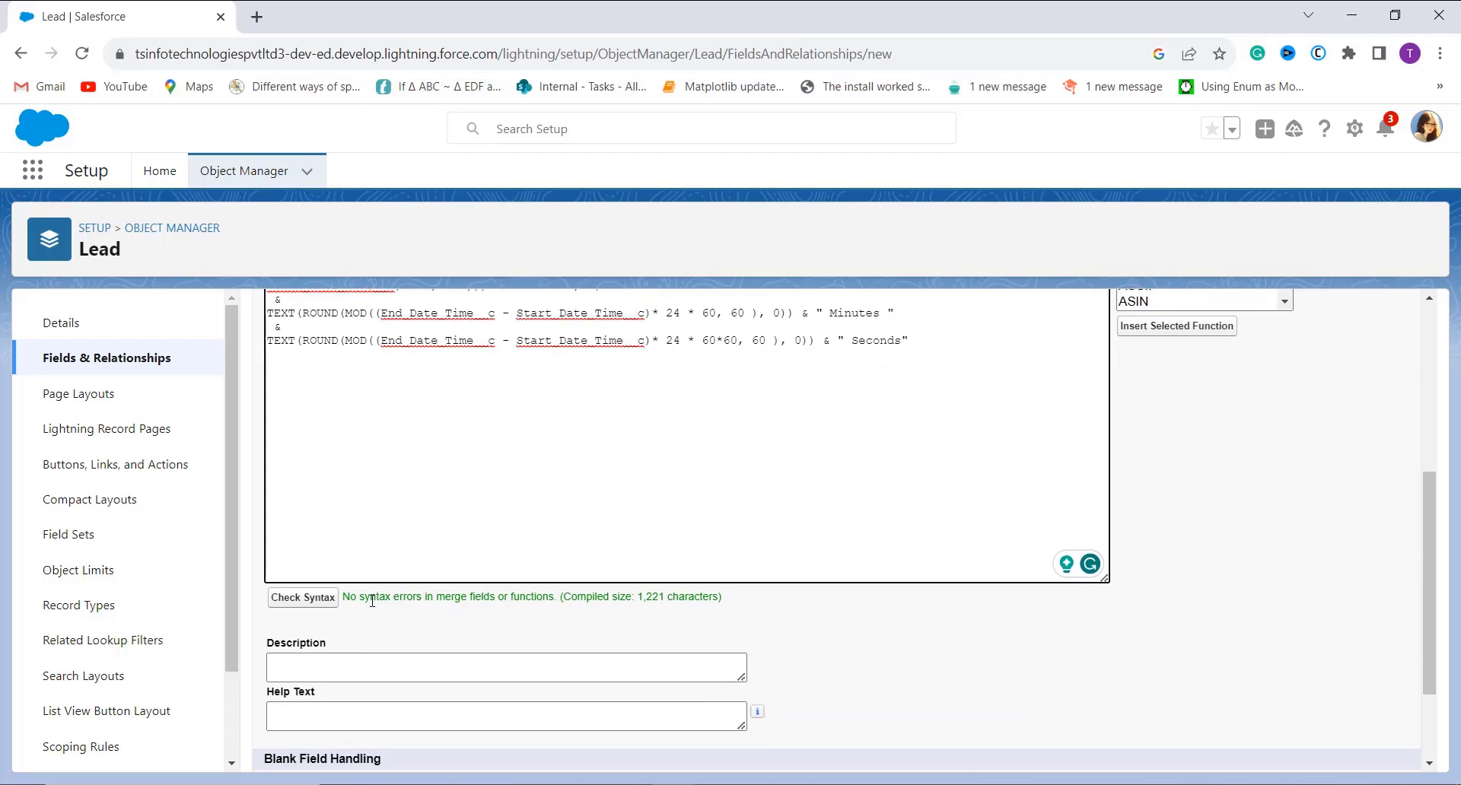
{"action": "scroll", "coordinate": [371, 601], "scroll_direction": "down", "scroll_amount": 1}
{"action": "left_click", "coordinate": [354, 603]}
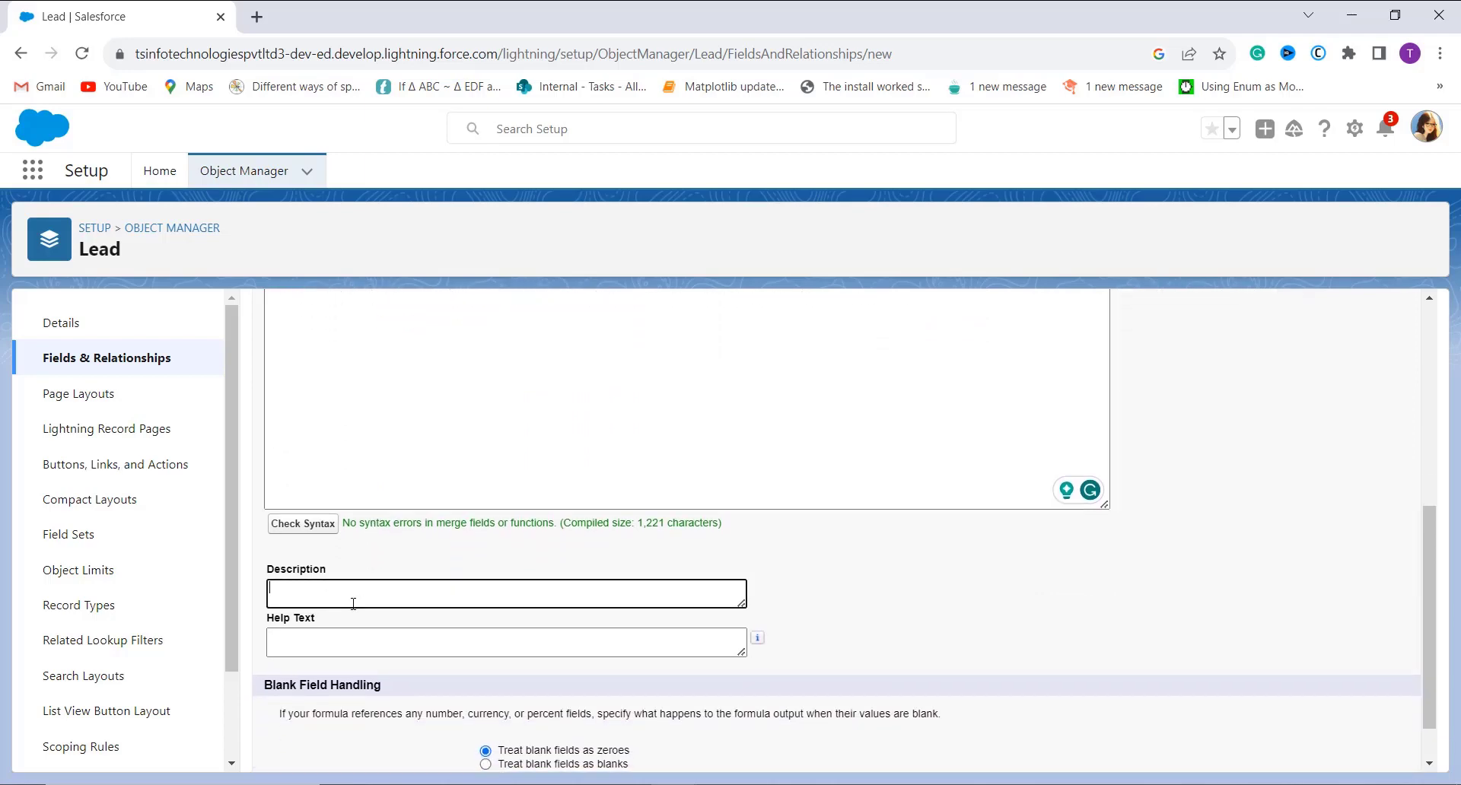
{"action": "left_click", "coordinate": [368, 646]}
{"action": "scroll", "coordinate": [369, 646], "scroll_direction": "down", "scroll_amount": 1}
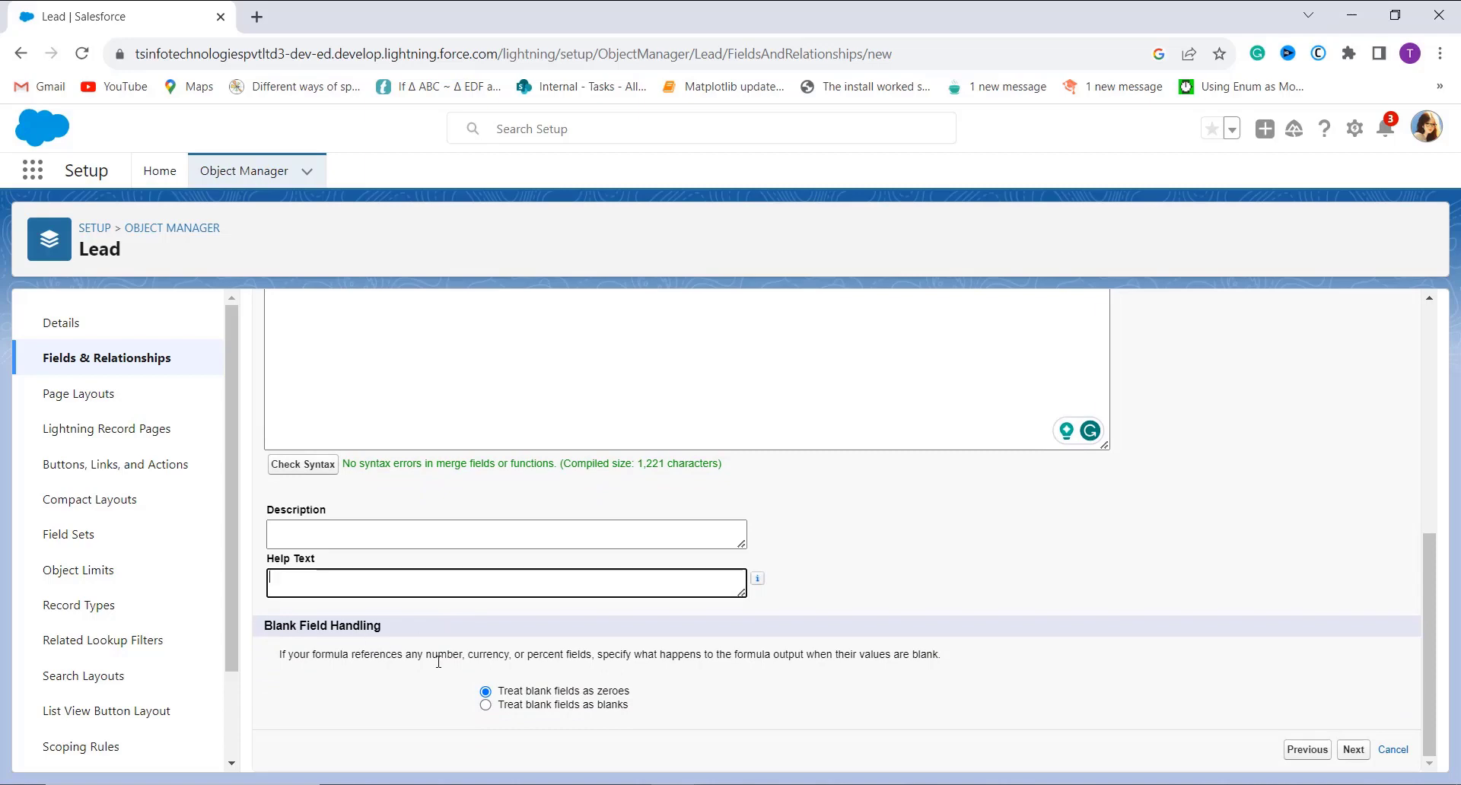
{"action": "scroll", "coordinate": [439, 663], "scroll_direction": "up", "scroll_amount": 7}
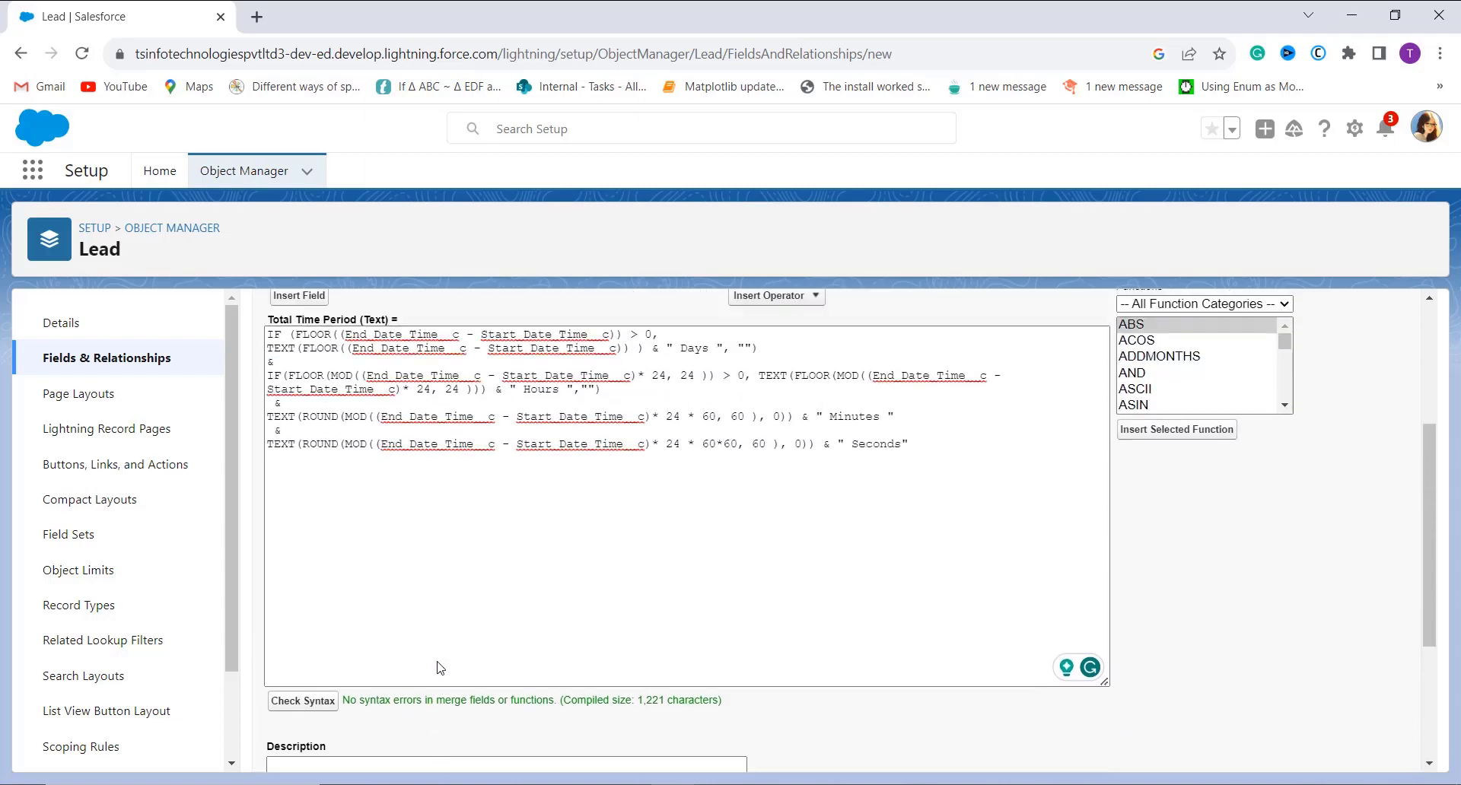
{"action": "scroll", "coordinate": [1075, 603], "scroll_direction": "up", "scroll_amount": 1}
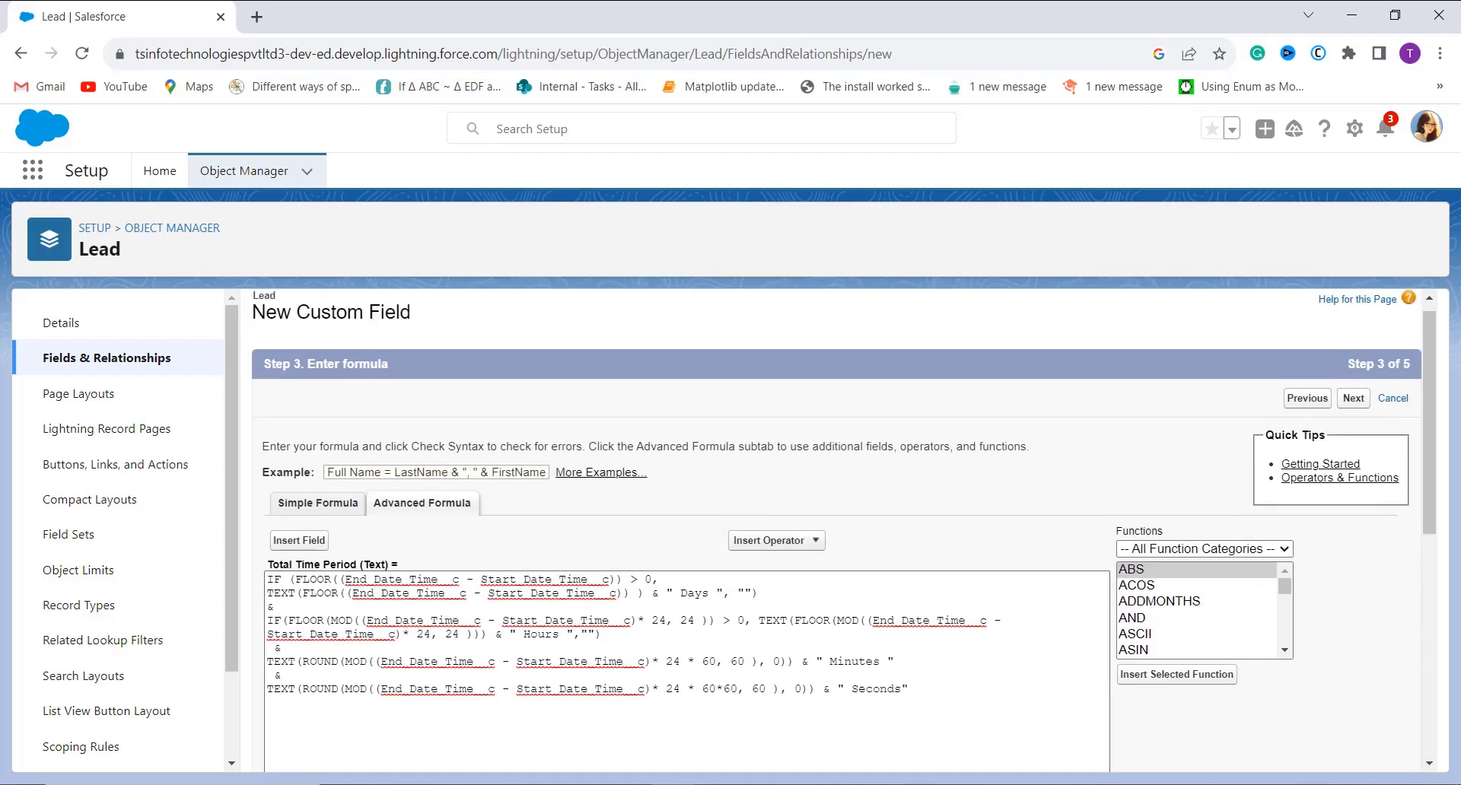
- Make the Total Time Period field visible to all profiles, keep it on all four lead page layouts, and save it
{"action": "left_click", "coordinate": [1354, 400]}
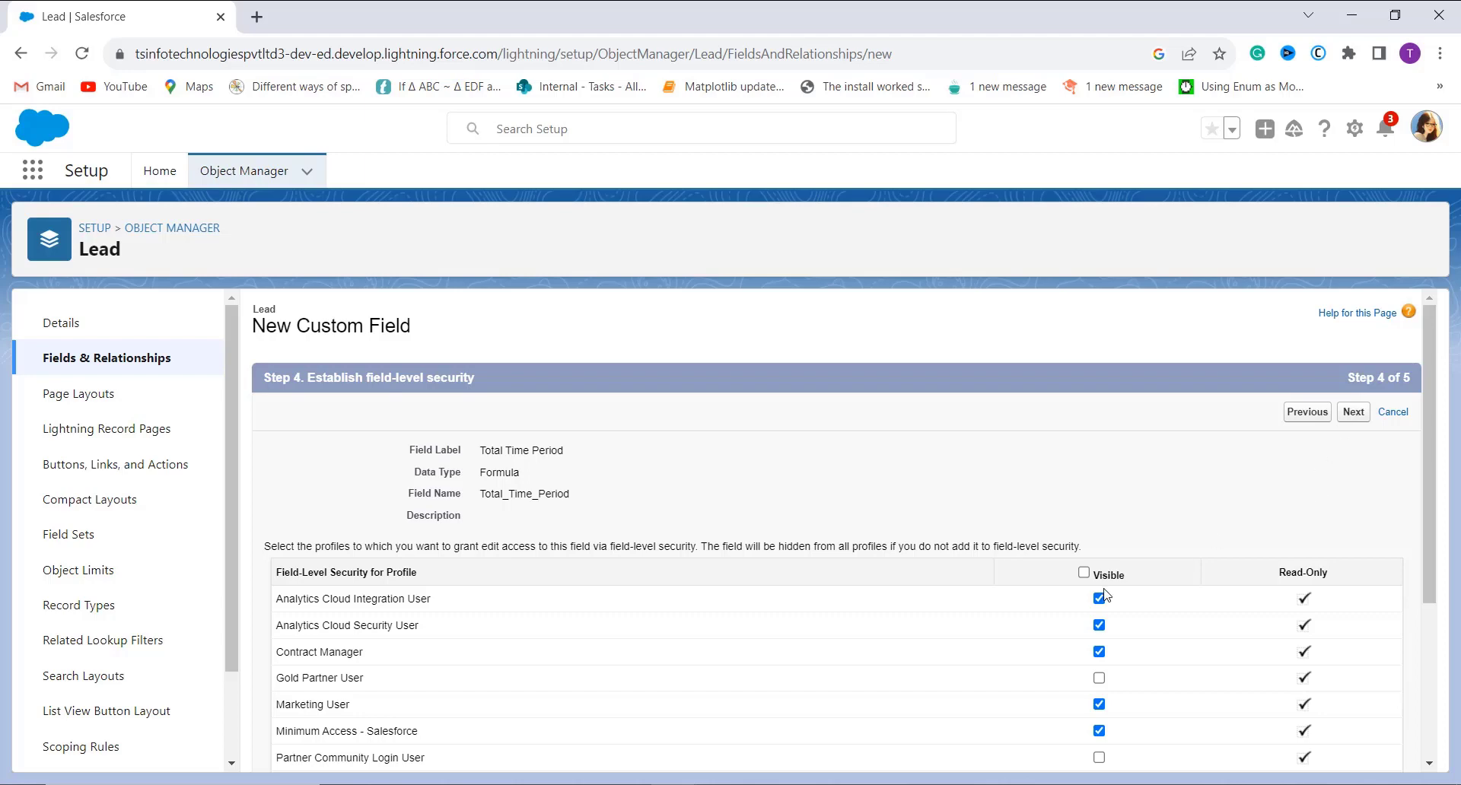
{"action": "left_click", "coordinate": [1085, 574]}
{"action": "left_click", "coordinate": [1359, 418]}
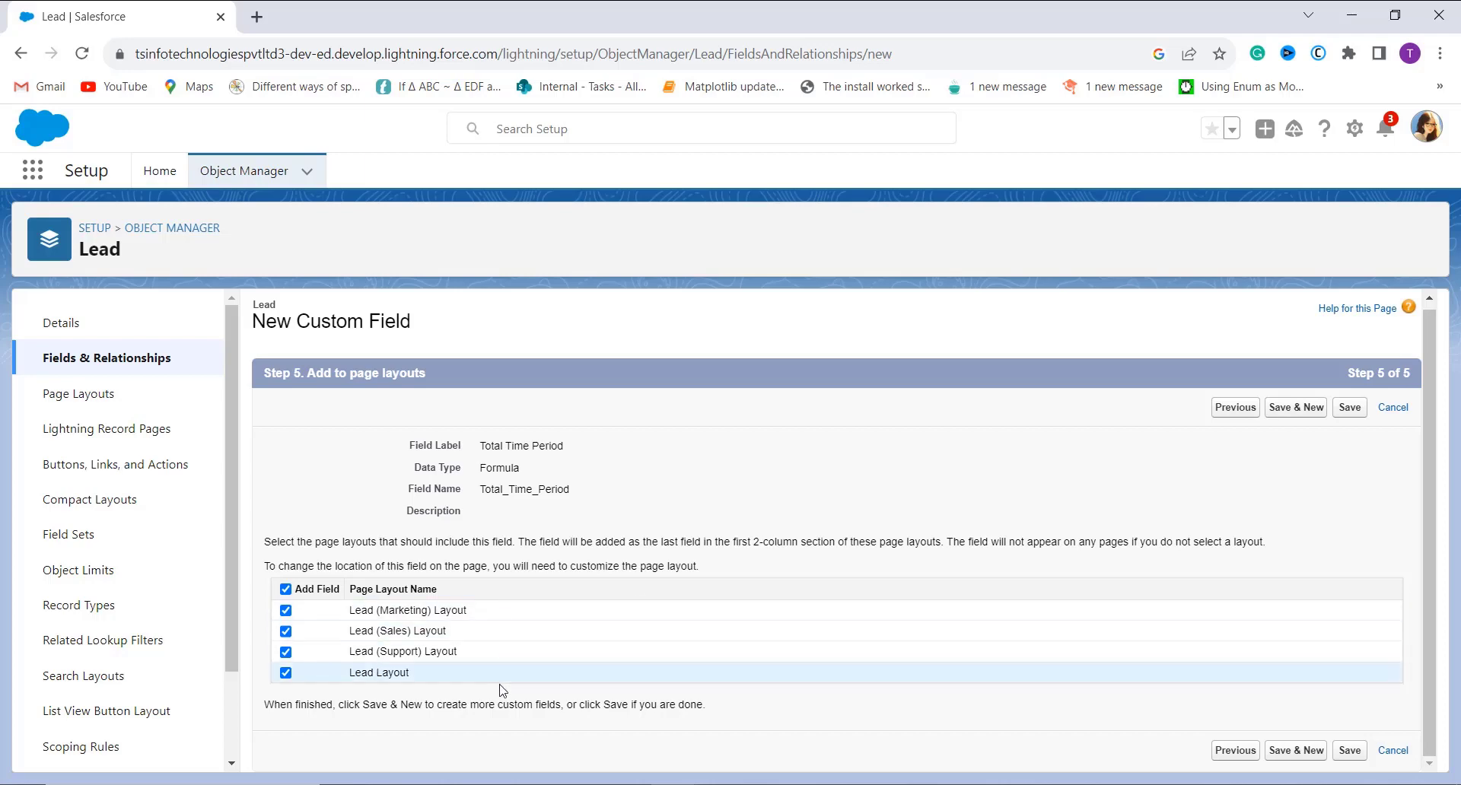
{"action": "left_click", "coordinate": [1361, 411]}
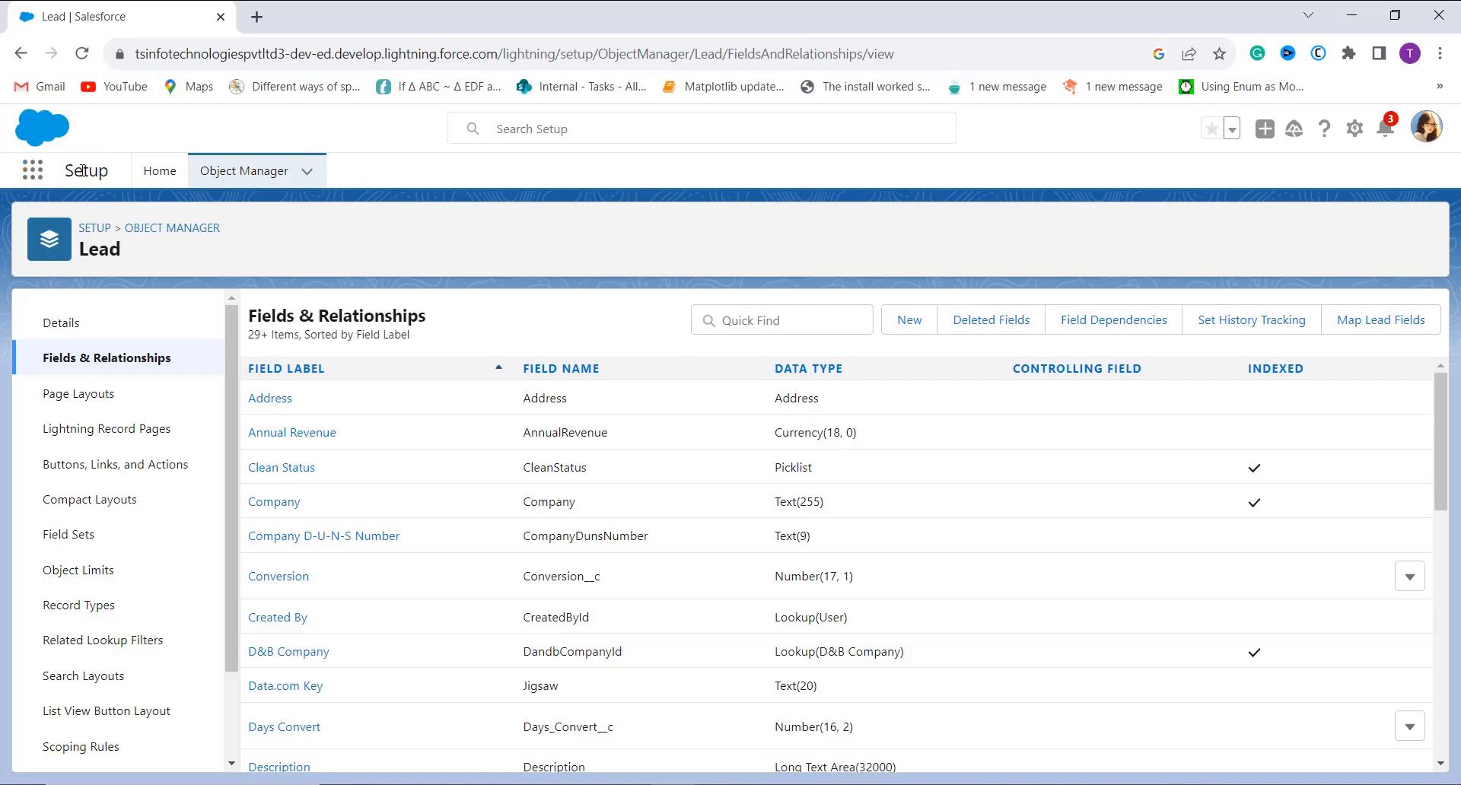
- Open the Dickenson plc lead in the Marketing app and examine its details for the new field
{"action": "left_click", "coordinate": [32, 169]}
{"action": "key", "text": "Escape"}
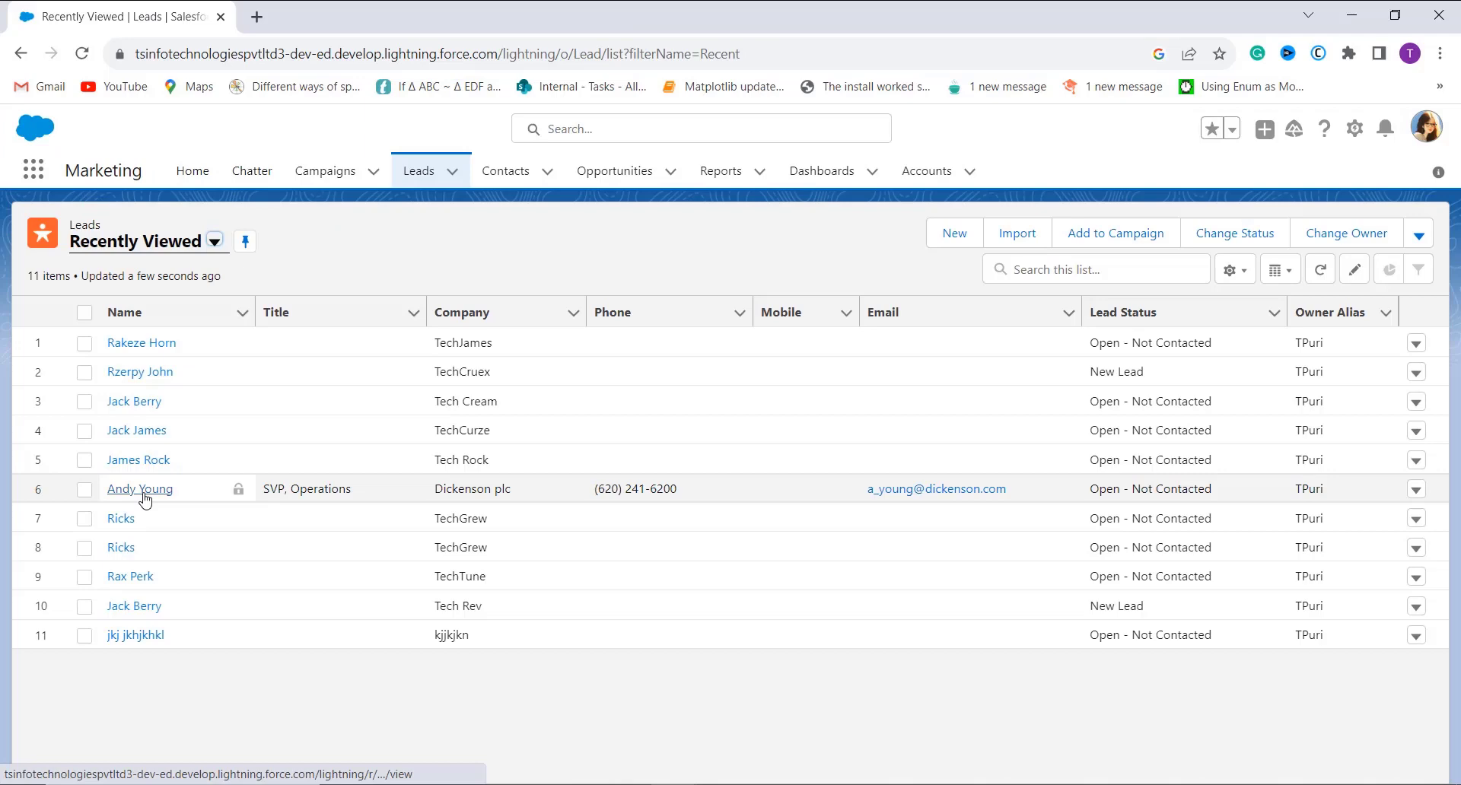
{"action": "left_click", "coordinate": [141, 490]}
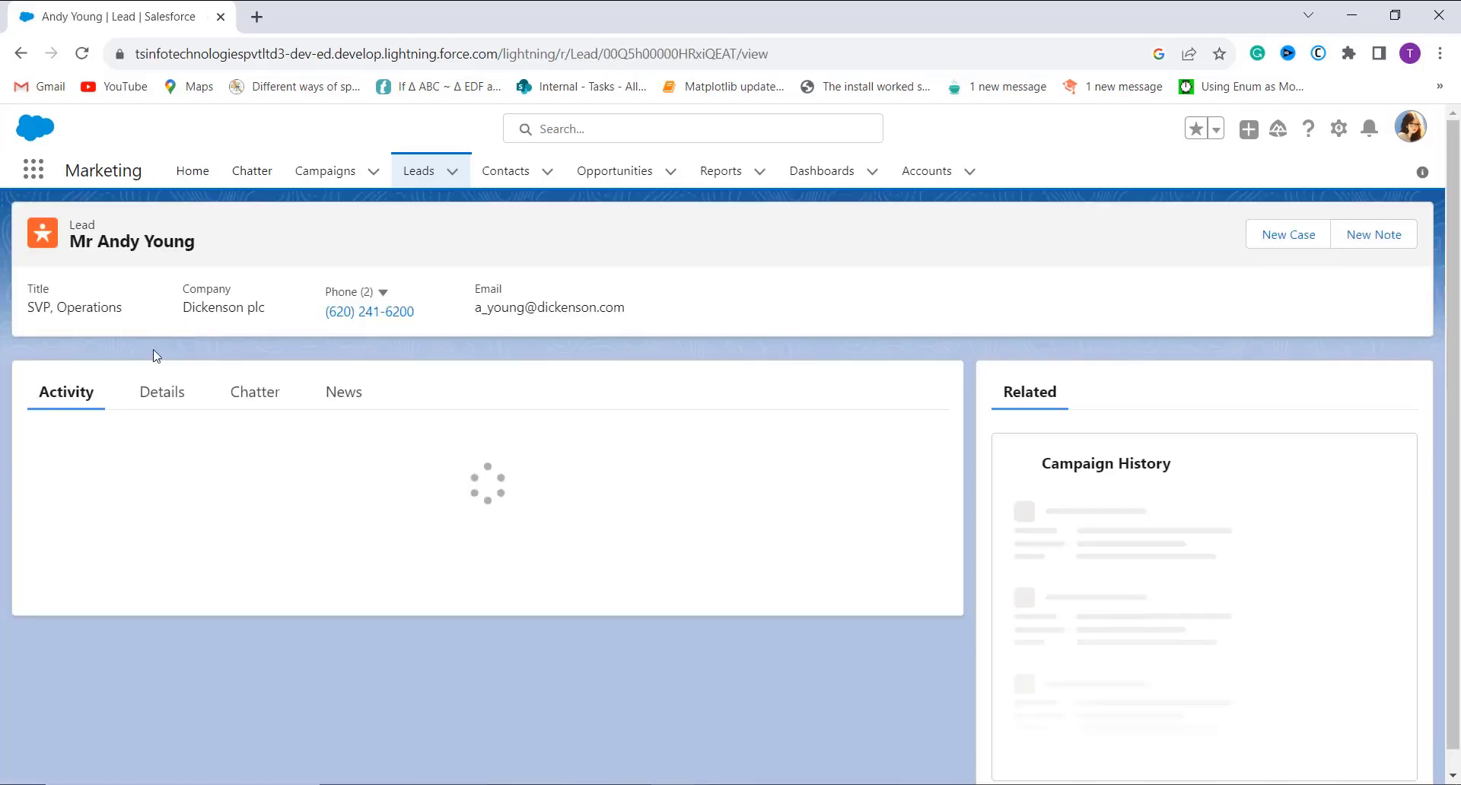
{"action": "left_click", "coordinate": [158, 386]}
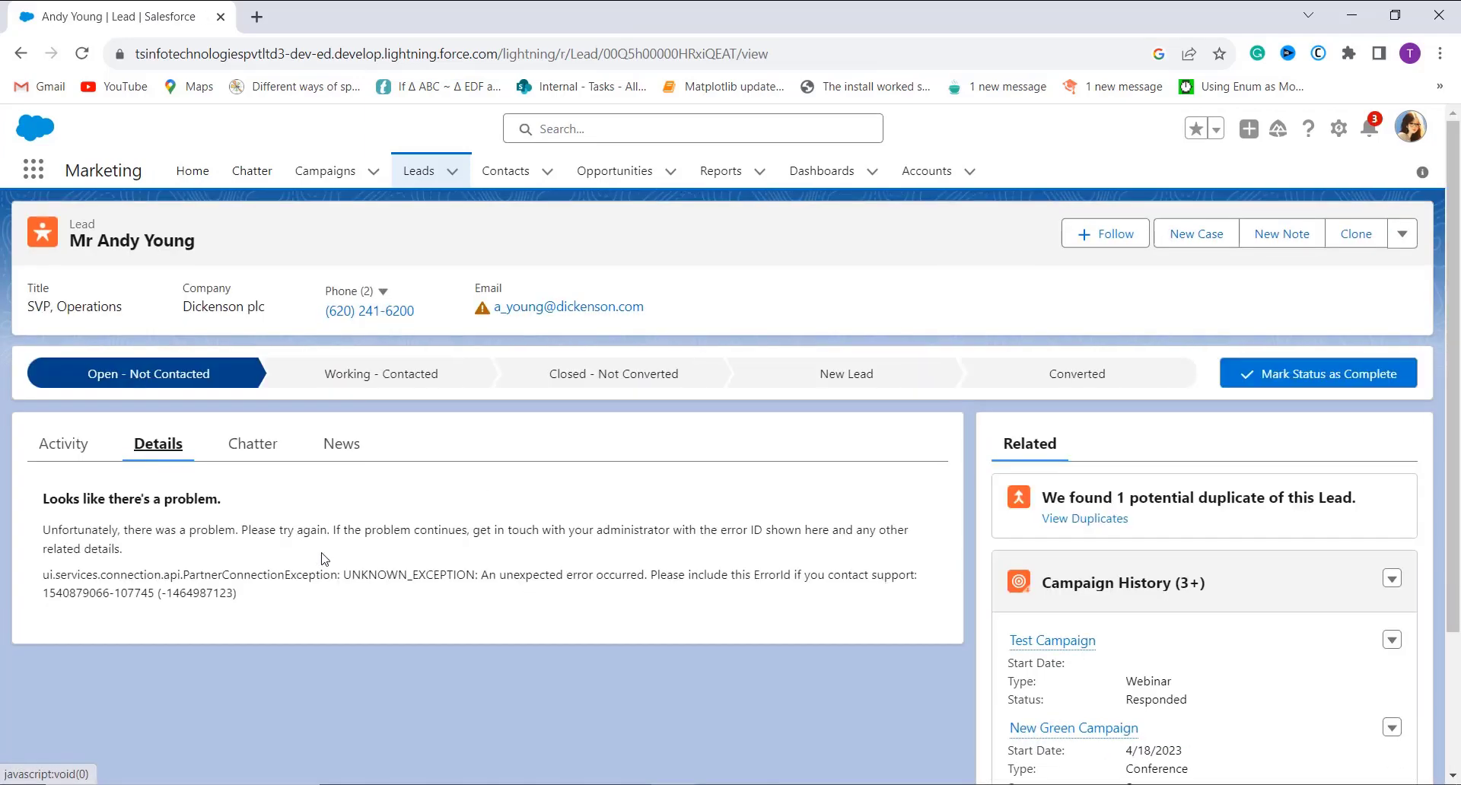
{"action": "scroll", "coordinate": [322, 553], "scroll_direction": "down", "scroll_amount": 3}
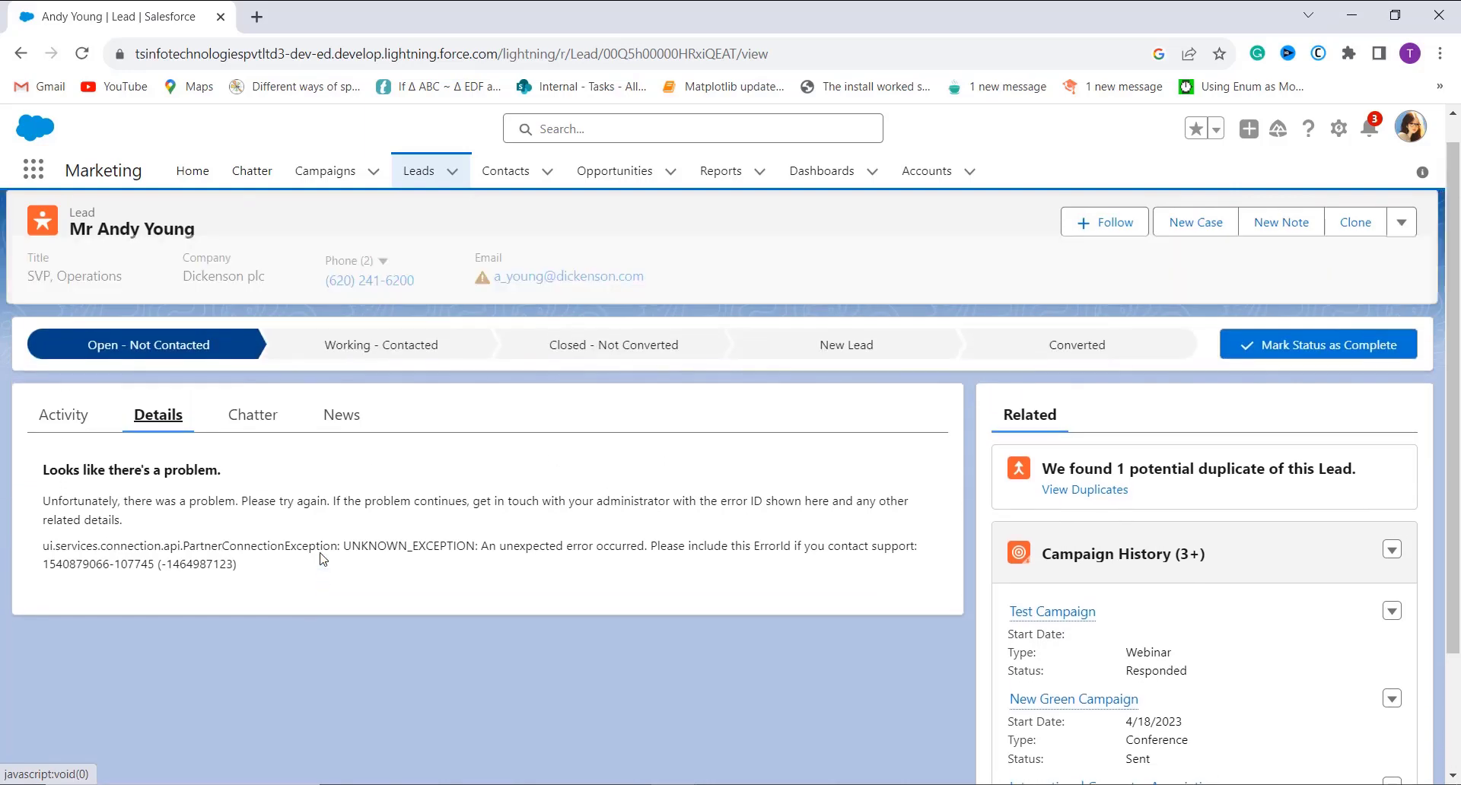
{"action": "scroll", "coordinate": [321, 560], "scroll_direction": "down", "scroll_amount": 2}
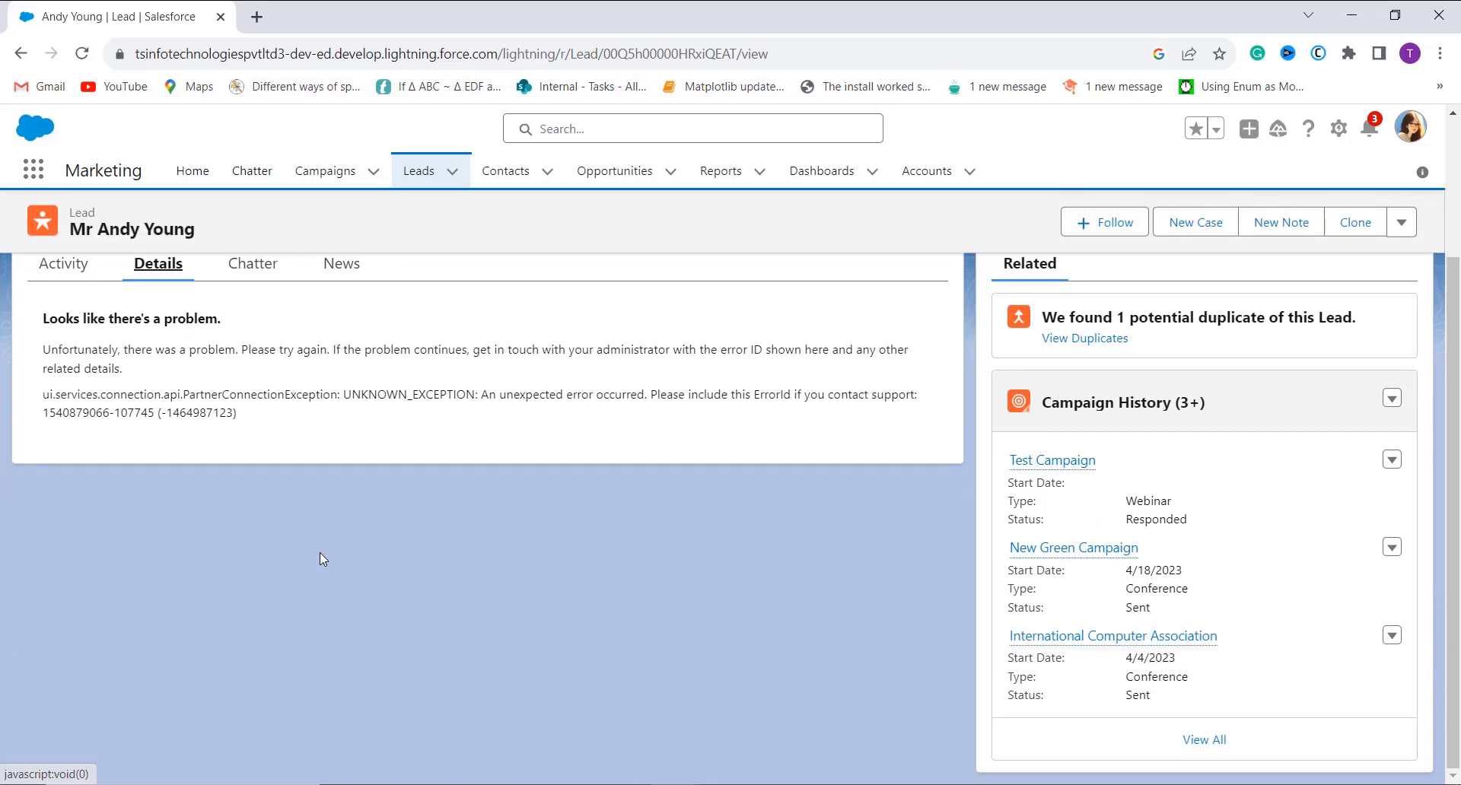
{"action": "scroll", "coordinate": [320, 559], "scroll_direction": "up", "scroll_amount": 2}
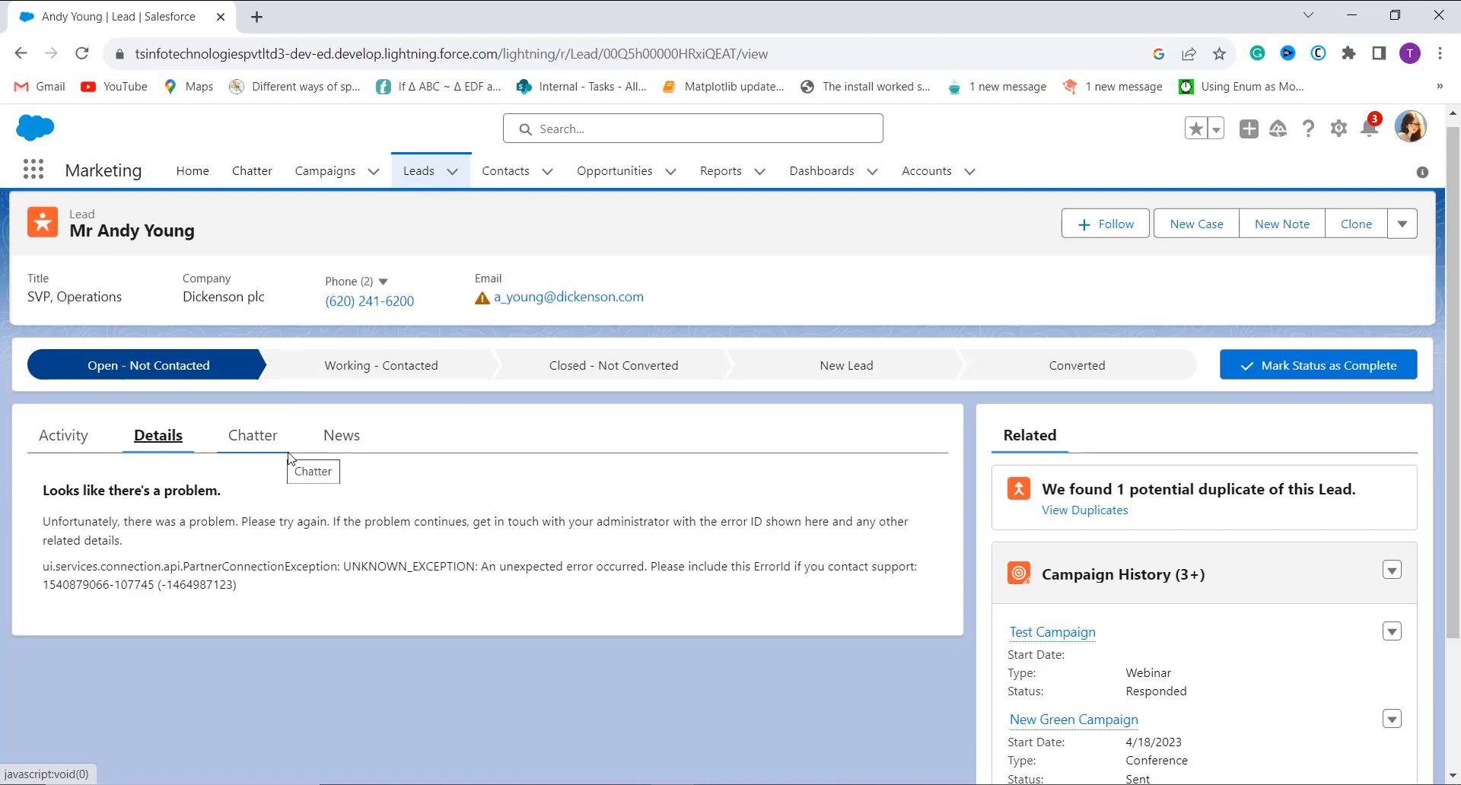
{"action": "scroll", "coordinate": [290, 458], "scroll_direction": "down", "scroll_amount": 2}
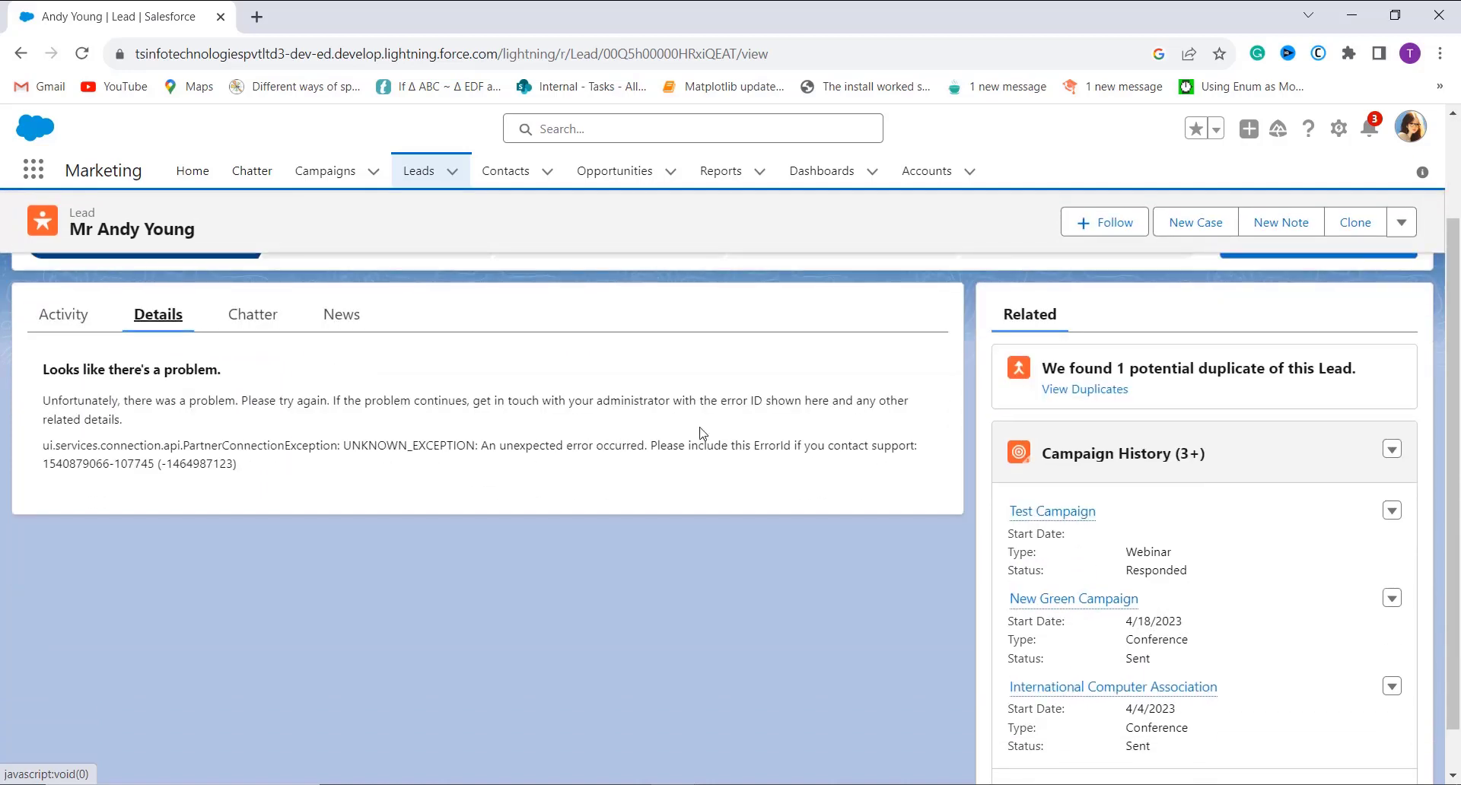
- Switch to Salesforce Classic and open its Setup page
{"action": "left_click", "coordinate": [1412, 139]}
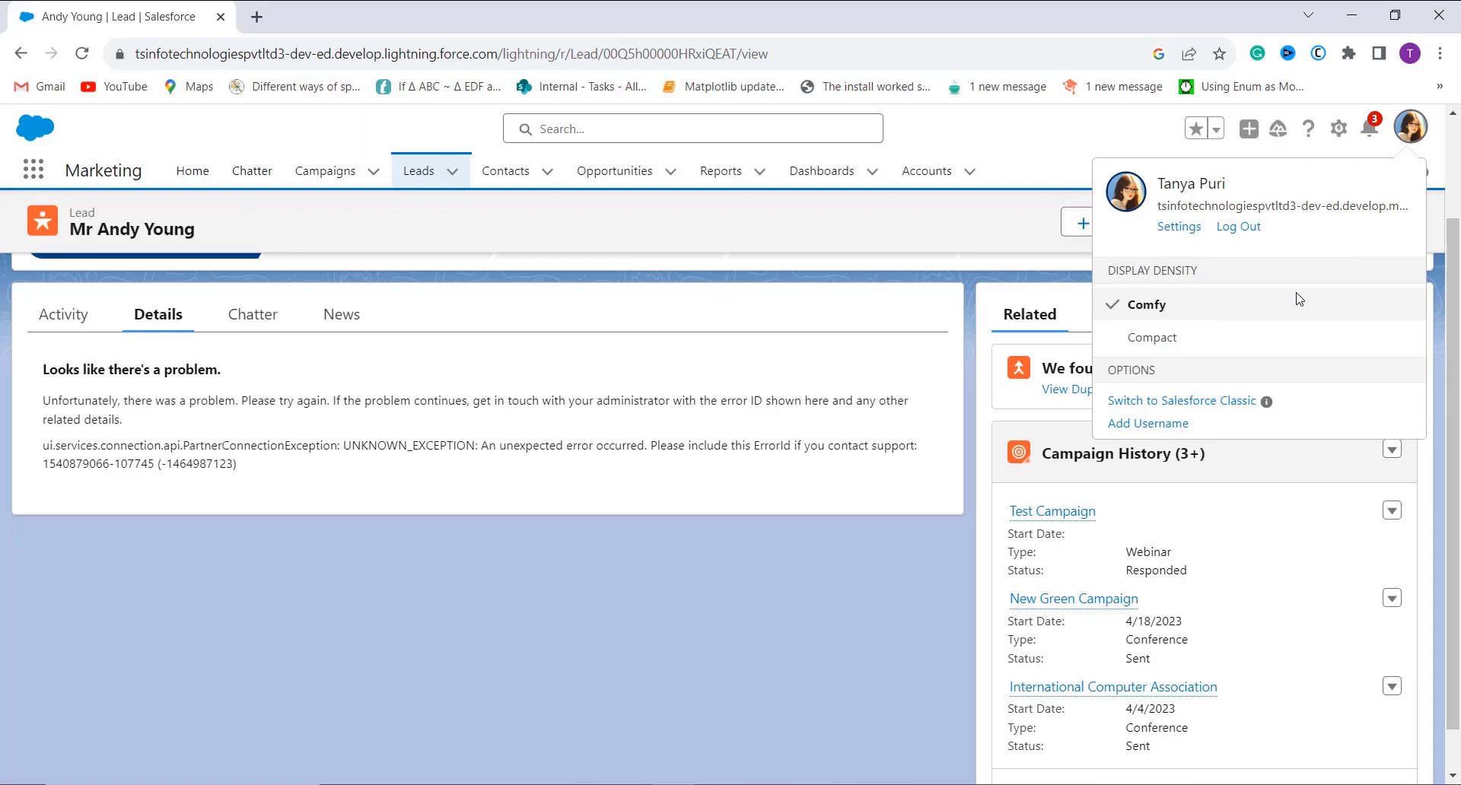
{"action": "left_click", "coordinate": [1234, 411]}
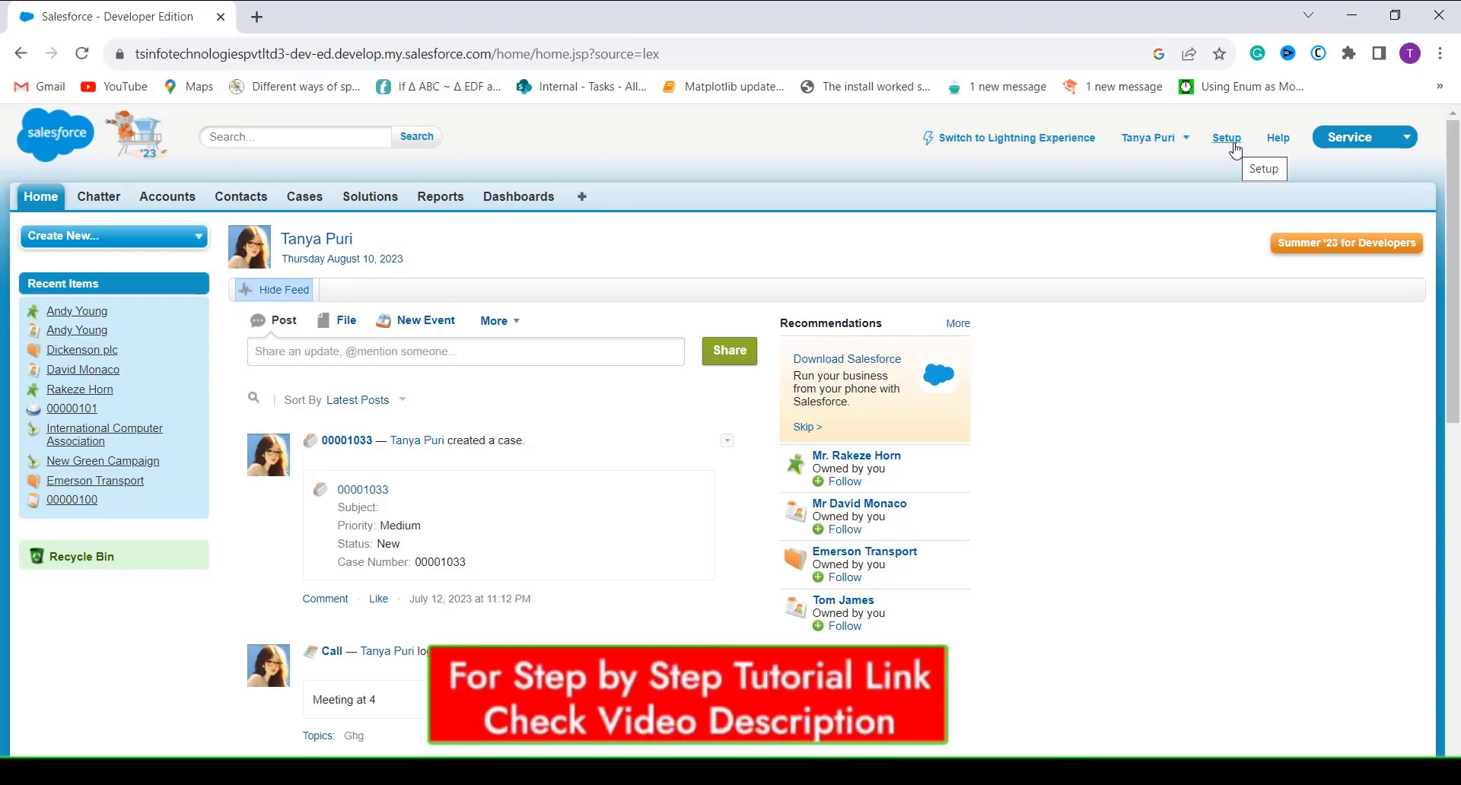
{"action": "left_click", "coordinate": [1233, 144]}
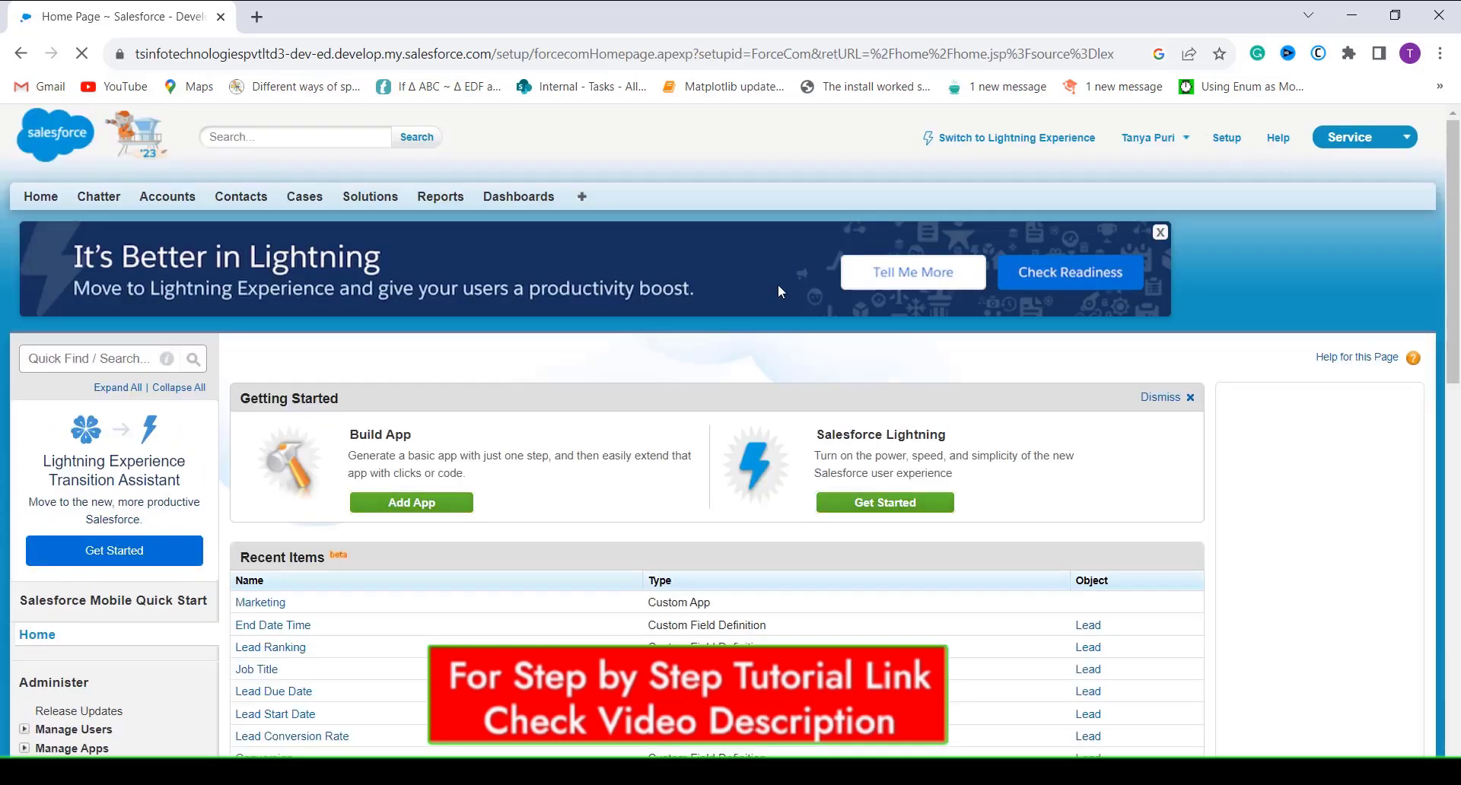
- Expand the Customize options in the Build section of Setup
{"action": "scroll", "coordinate": [779, 289], "scroll_direction": "down", "scroll_amount": 3}
{"action": "scroll", "coordinate": [781, 291], "scroll_direction": "down", "scroll_amount": 4}
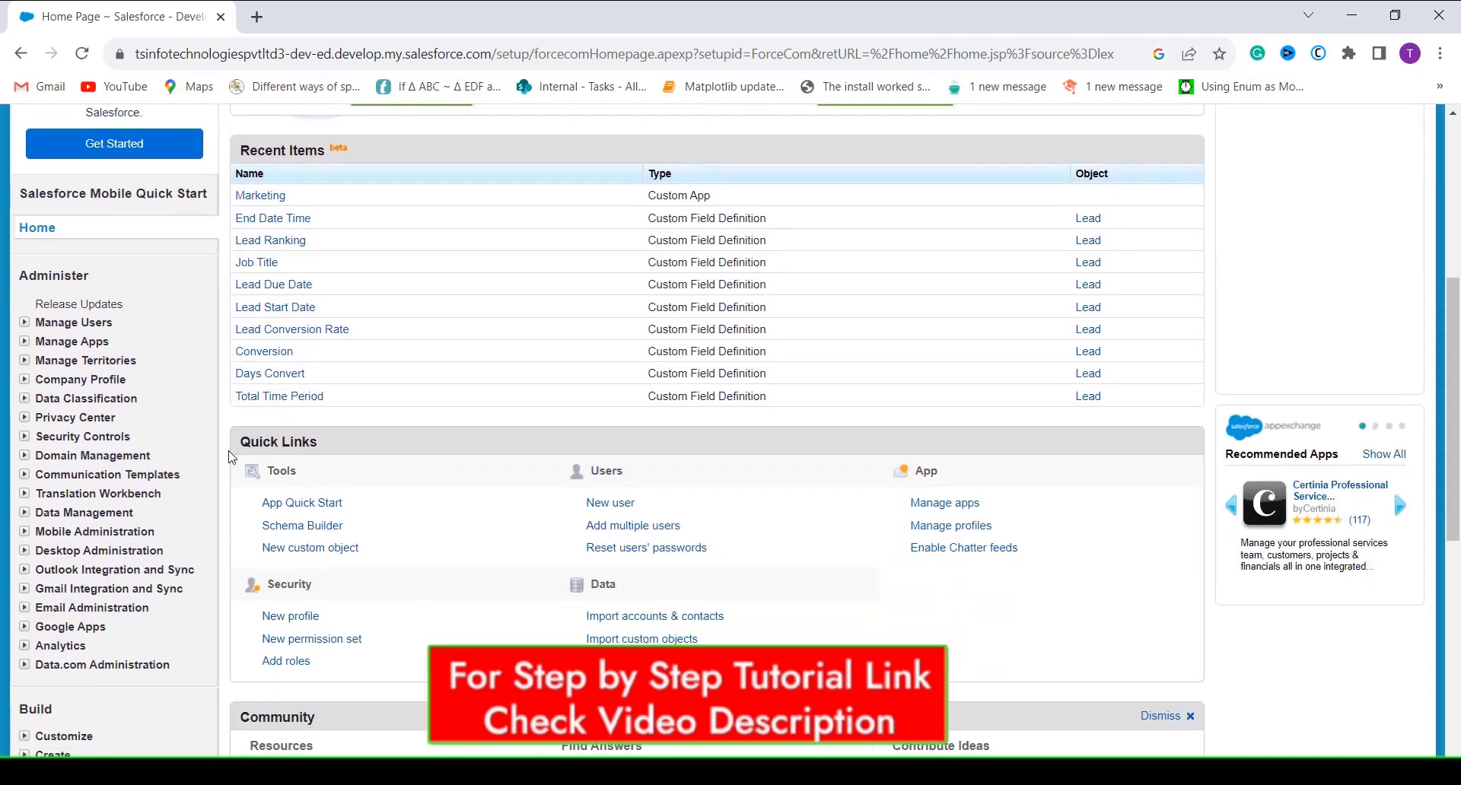
{"action": "scroll", "coordinate": [233, 456], "scroll_direction": "down", "scroll_amount": 4}
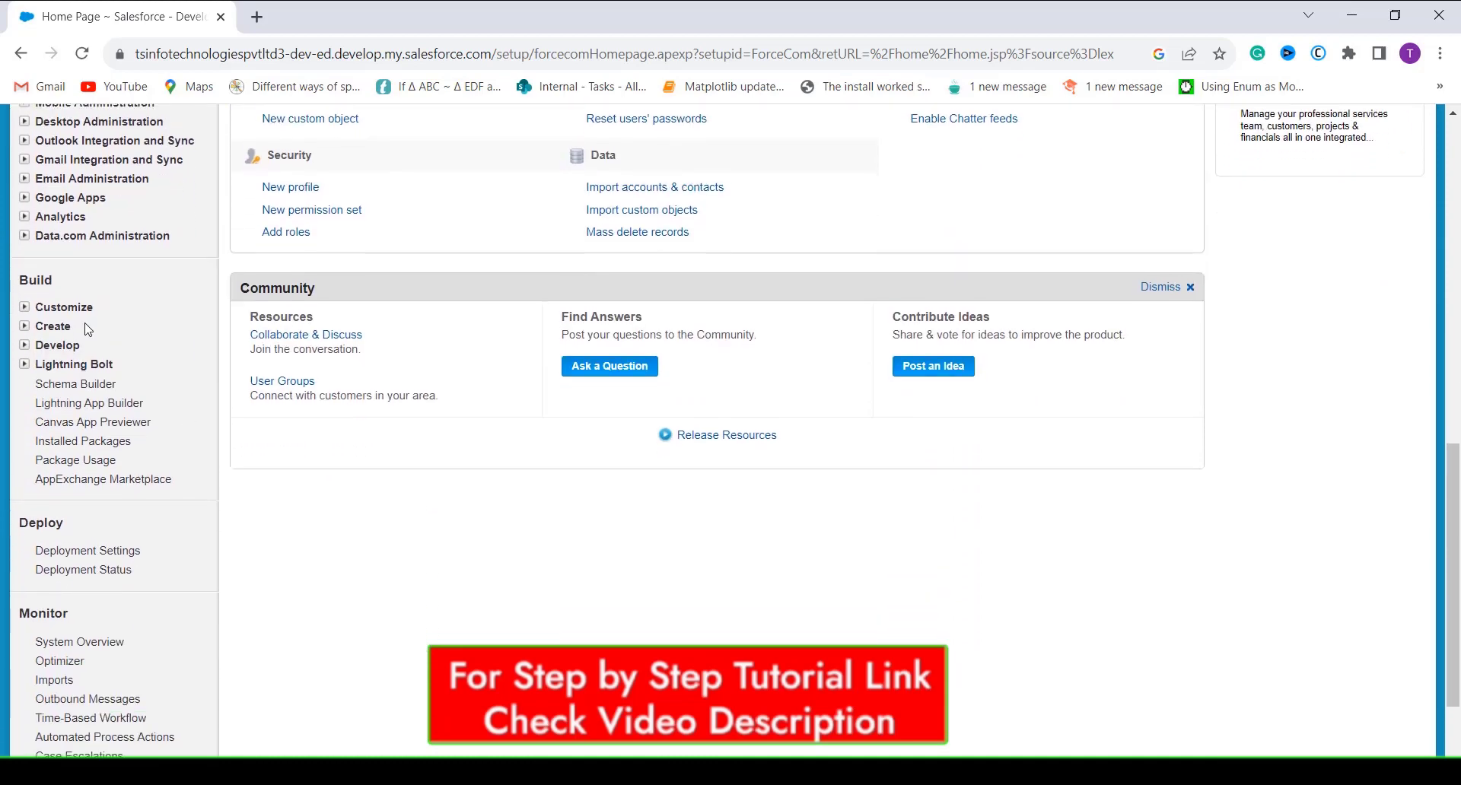
{"action": "scroll", "coordinate": [86, 315], "scroll_direction": "down", "scroll_amount": 2}
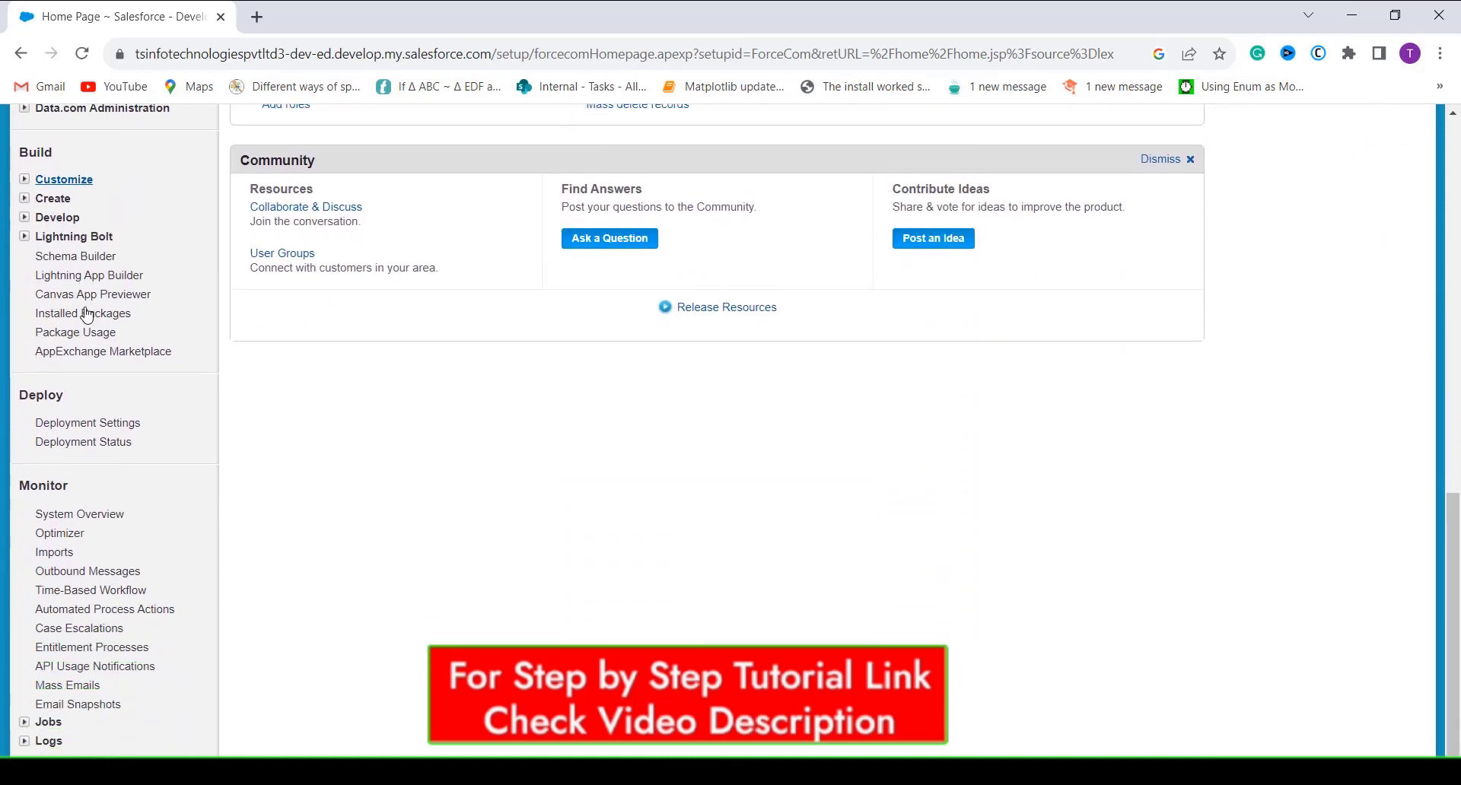
{"action": "left_click", "coordinate": [25, 169]}
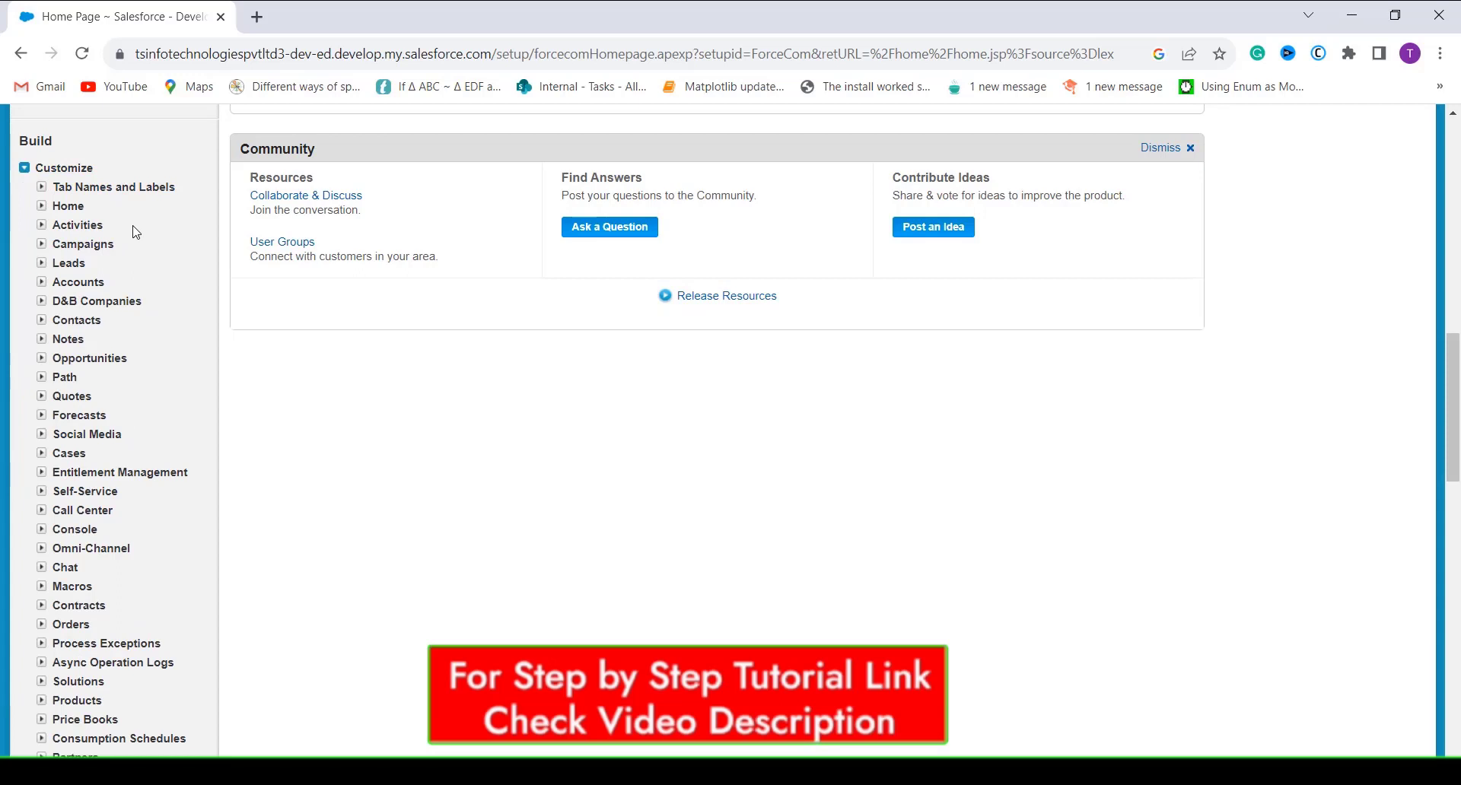
- Find Contracts among the customizable objects and open its Fields page
{"action": "scroll", "coordinate": [135, 233], "scroll_direction": "down", "scroll_amount": 1}
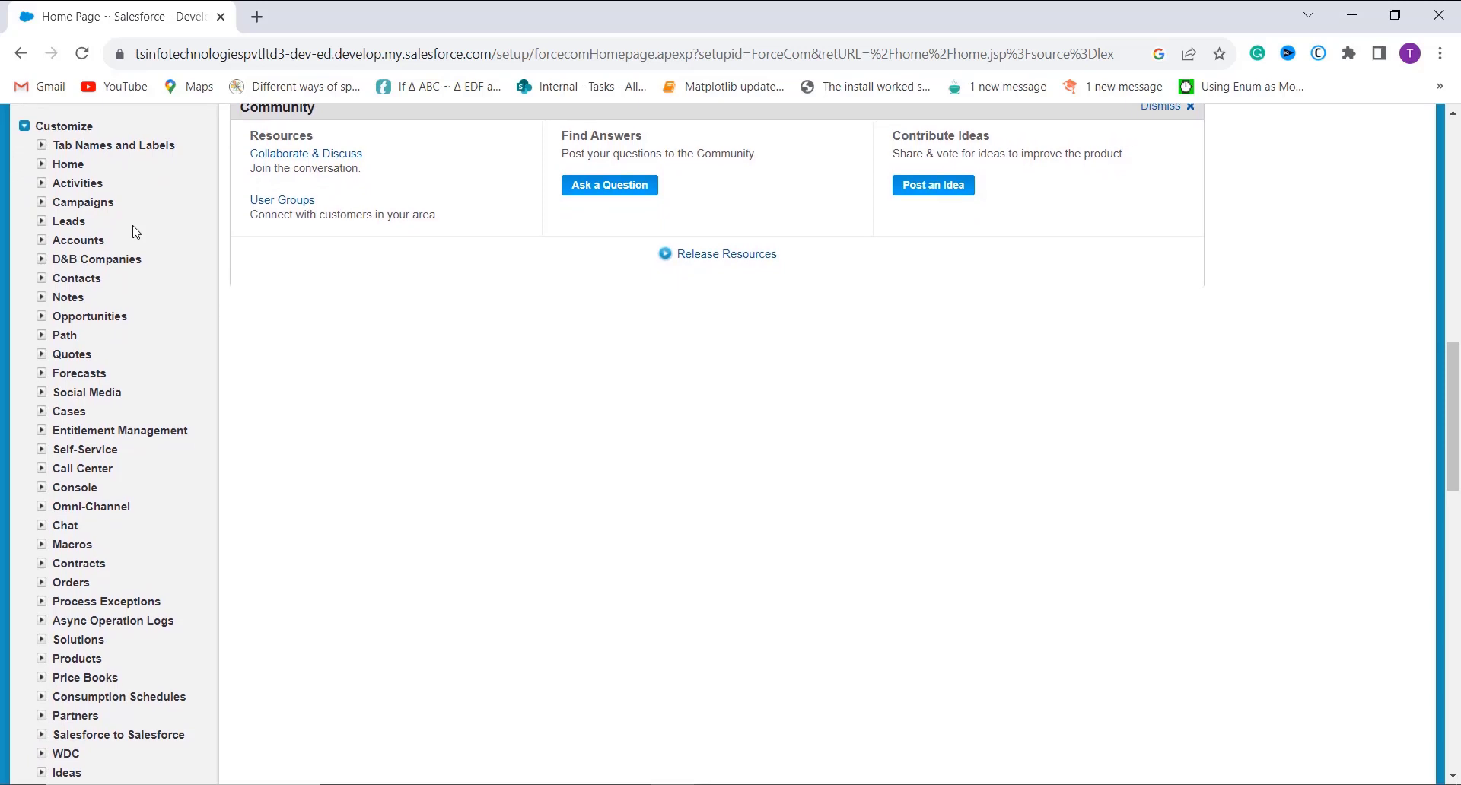
{"action": "scroll", "coordinate": [134, 233], "scroll_direction": "down", "scroll_amount": 1}
{"action": "scroll", "coordinate": [126, 367], "scroll_direction": "down", "scroll_amount": 2}
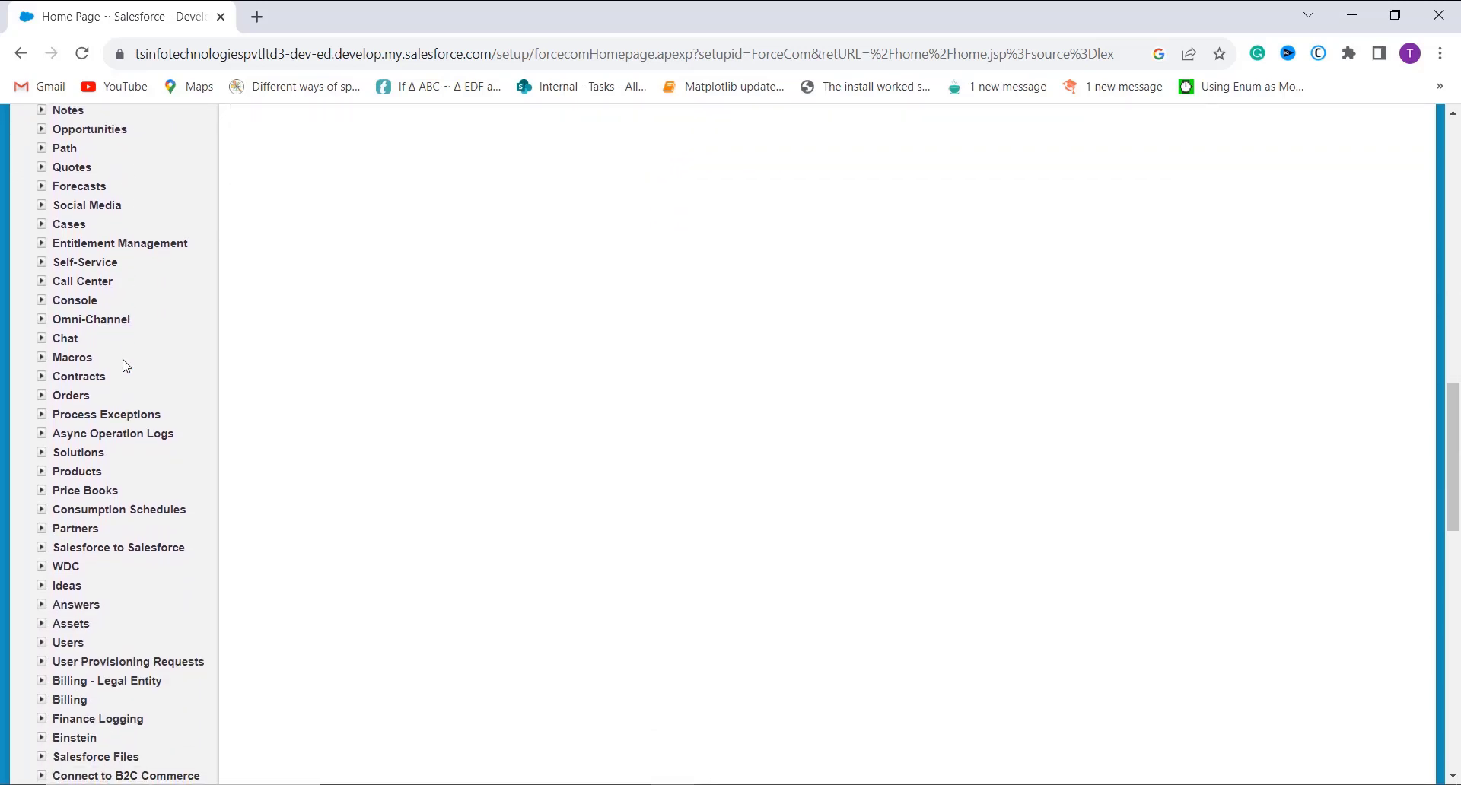
{"action": "scroll", "coordinate": [127, 367], "scroll_direction": "down", "scroll_amount": 3}
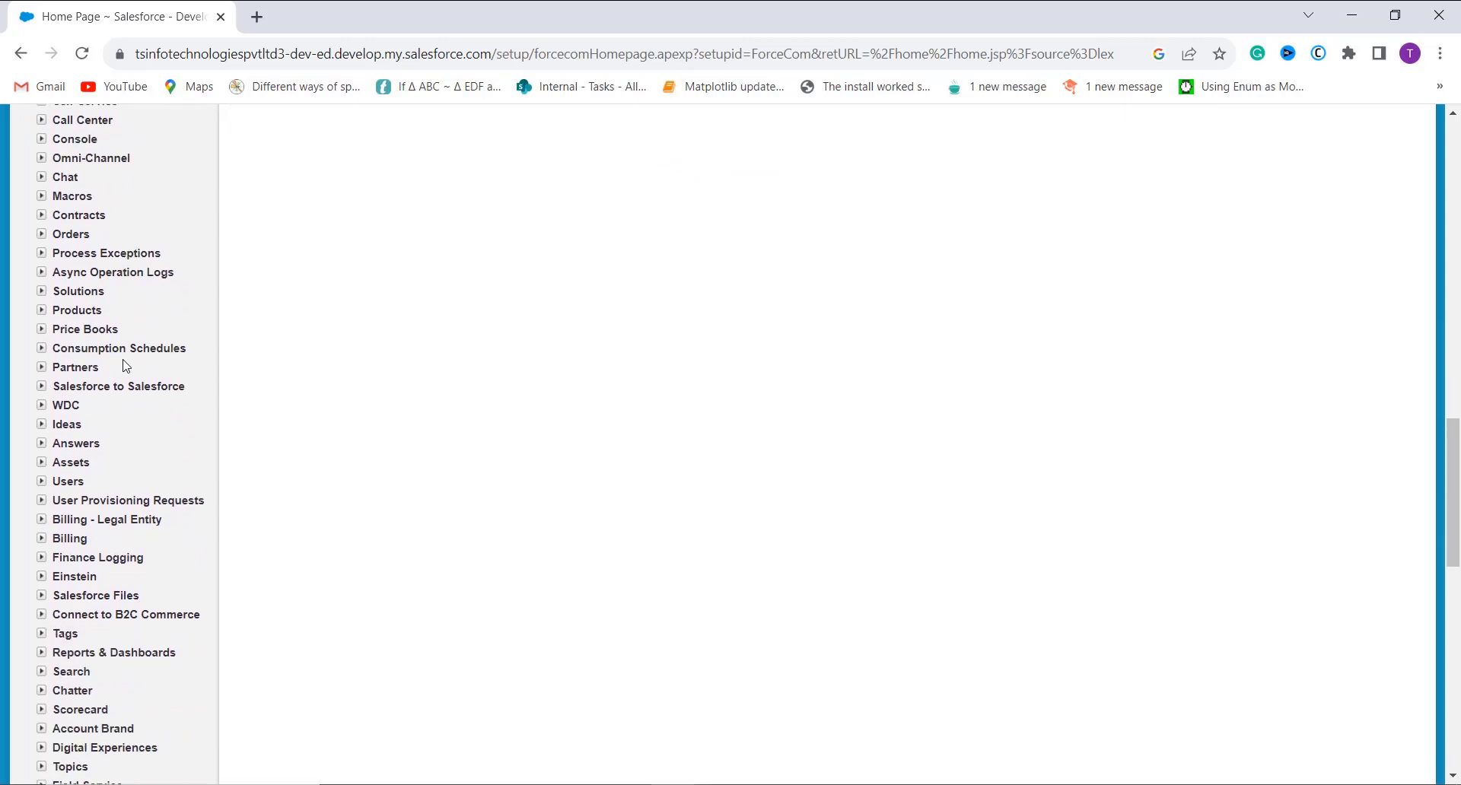
{"action": "scroll", "coordinate": [123, 366], "scroll_direction": "down", "scroll_amount": 2}
{"action": "scroll", "coordinate": [120, 478], "scroll_direction": "down", "scroll_amount": 2}
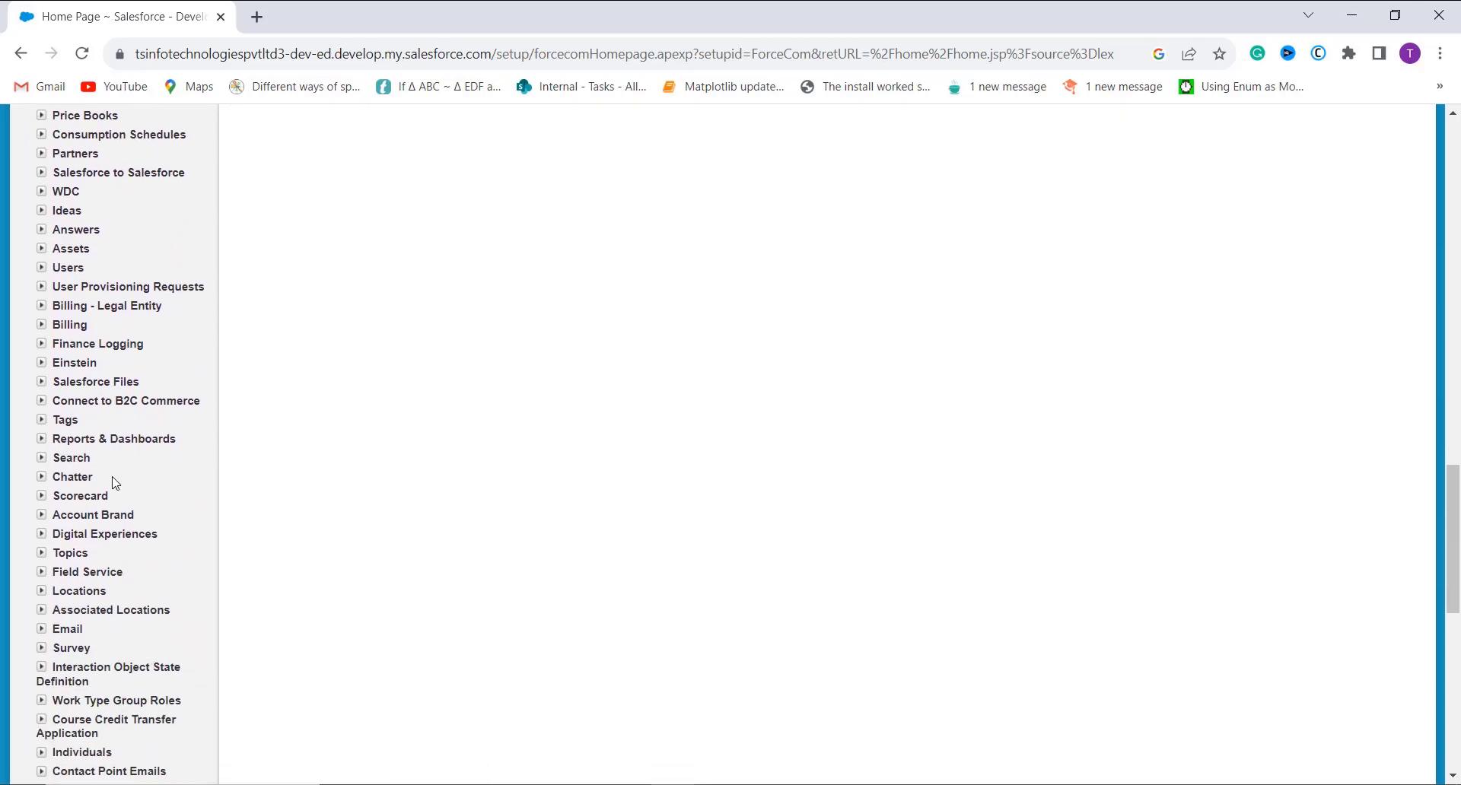
{"action": "scroll", "coordinate": [114, 483], "scroll_direction": "up", "scroll_amount": 3}
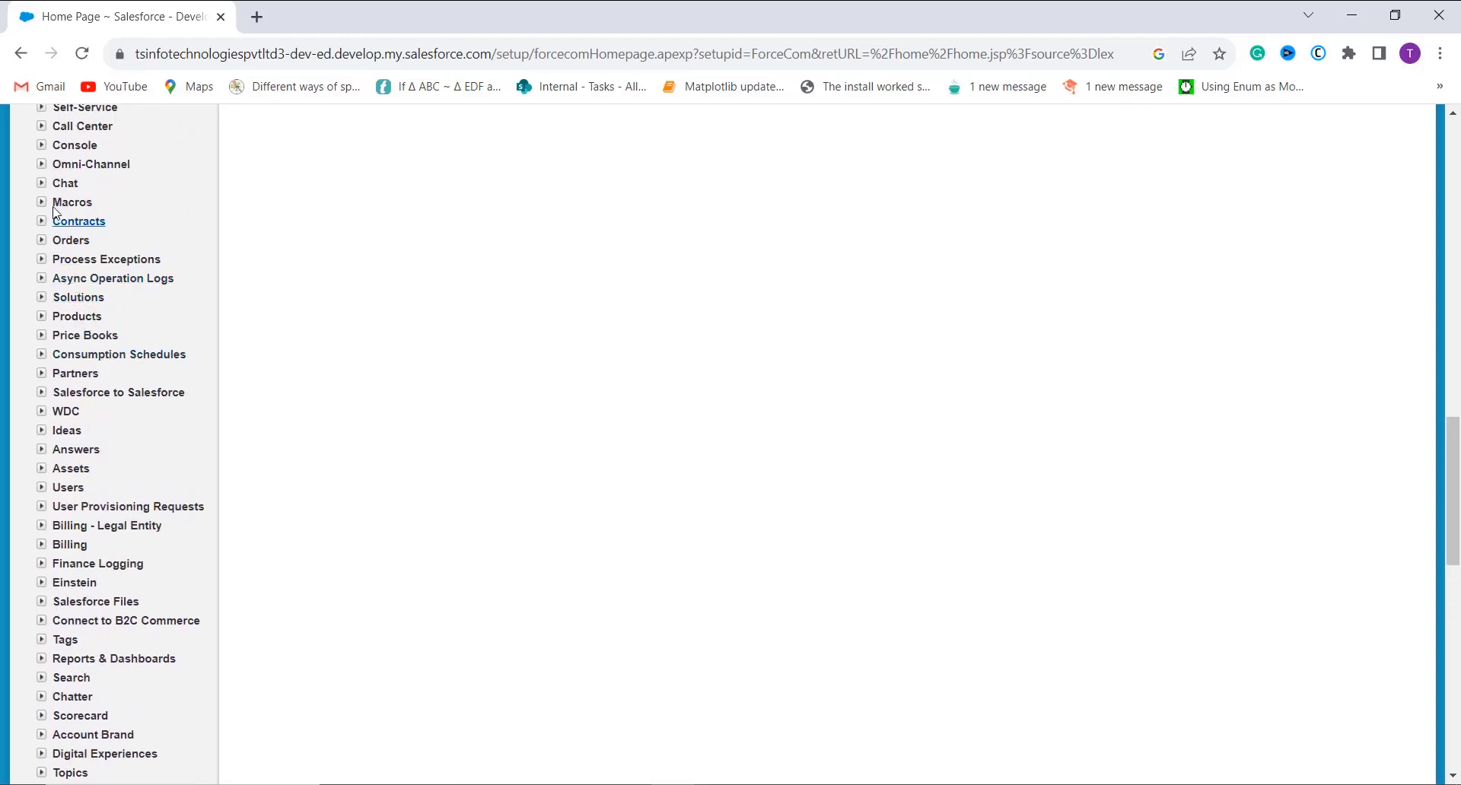
{"action": "left_click", "coordinate": [41, 223]}
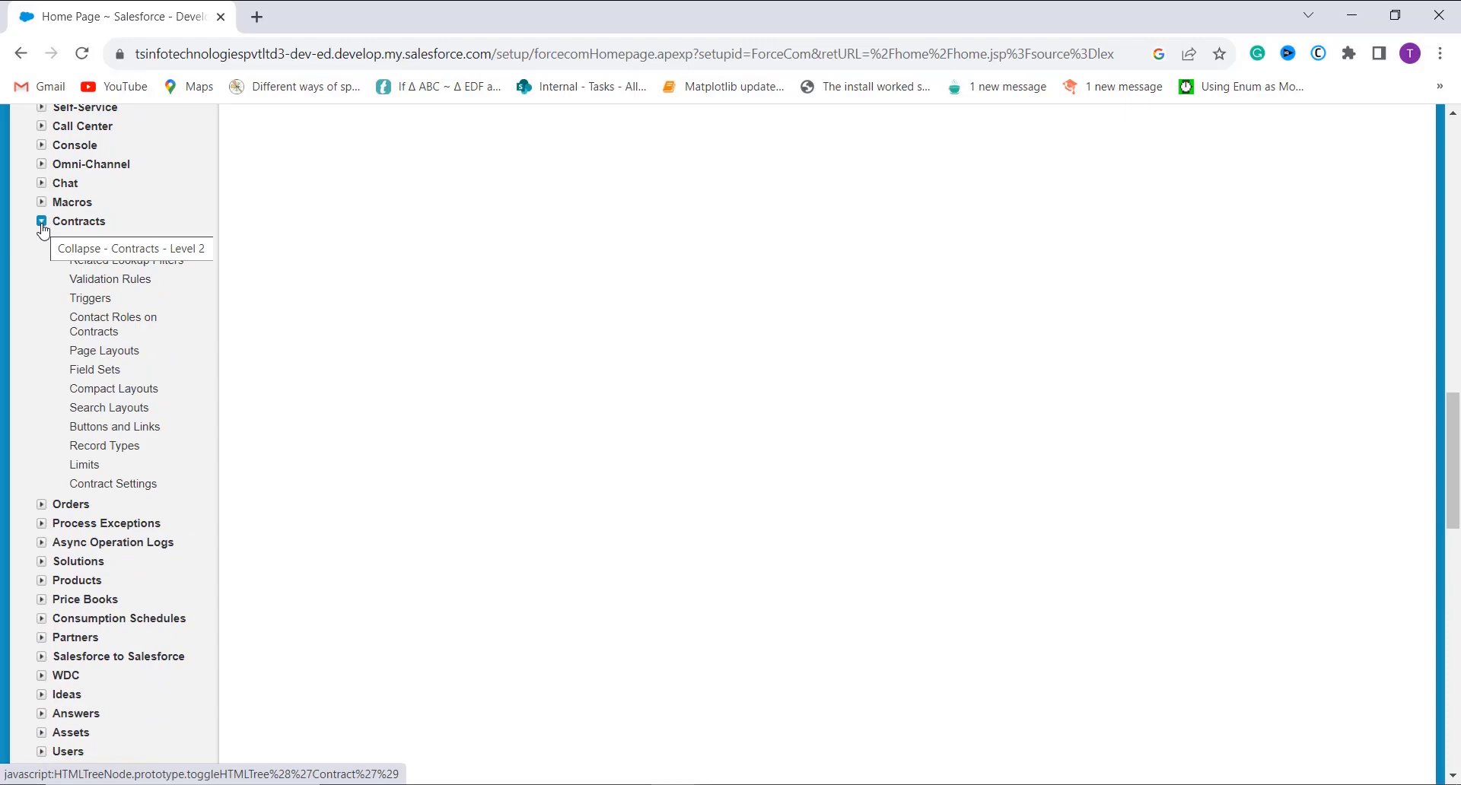
{"action": "left_click", "coordinate": [86, 242]}
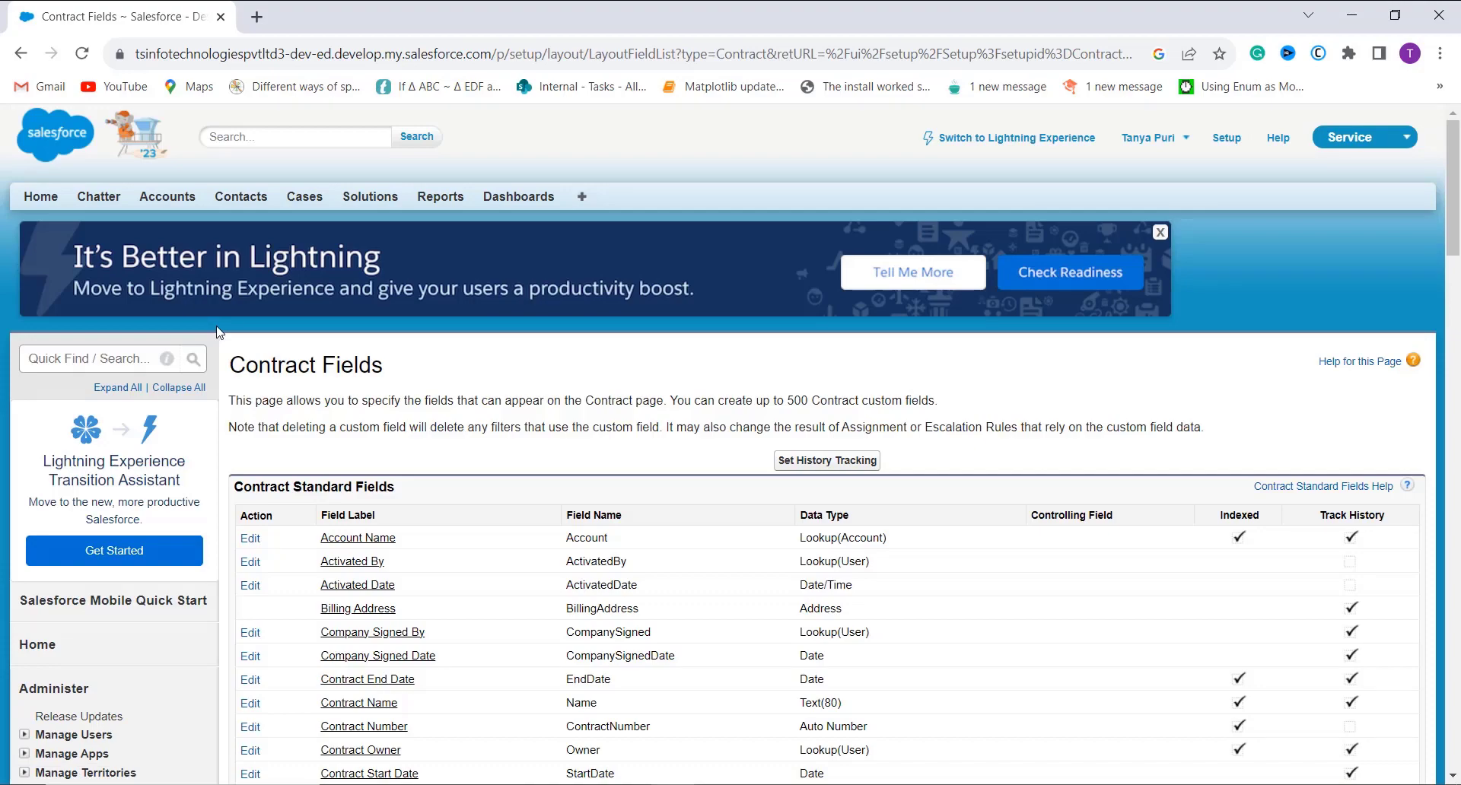
- Start a new custom field for the Contract object and look over the available data types
{"action": "scroll", "coordinate": [590, 391], "scroll_direction": "down", "scroll_amount": 1}
{"action": "scroll", "coordinate": [591, 391], "scroll_direction": "down", "scroll_amount": 8}
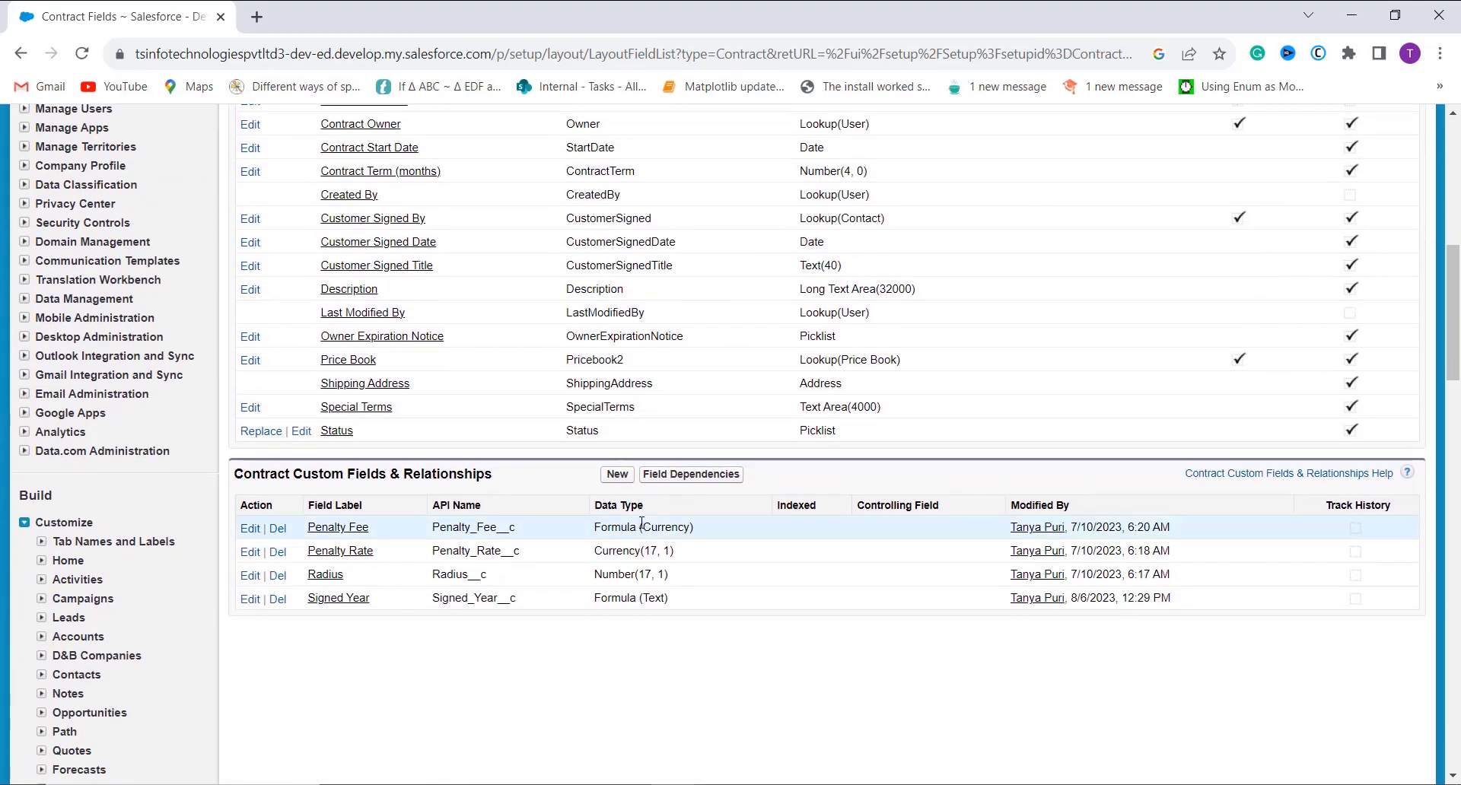
{"action": "scroll", "coordinate": [642, 524], "scroll_direction": "down", "scroll_amount": 2}
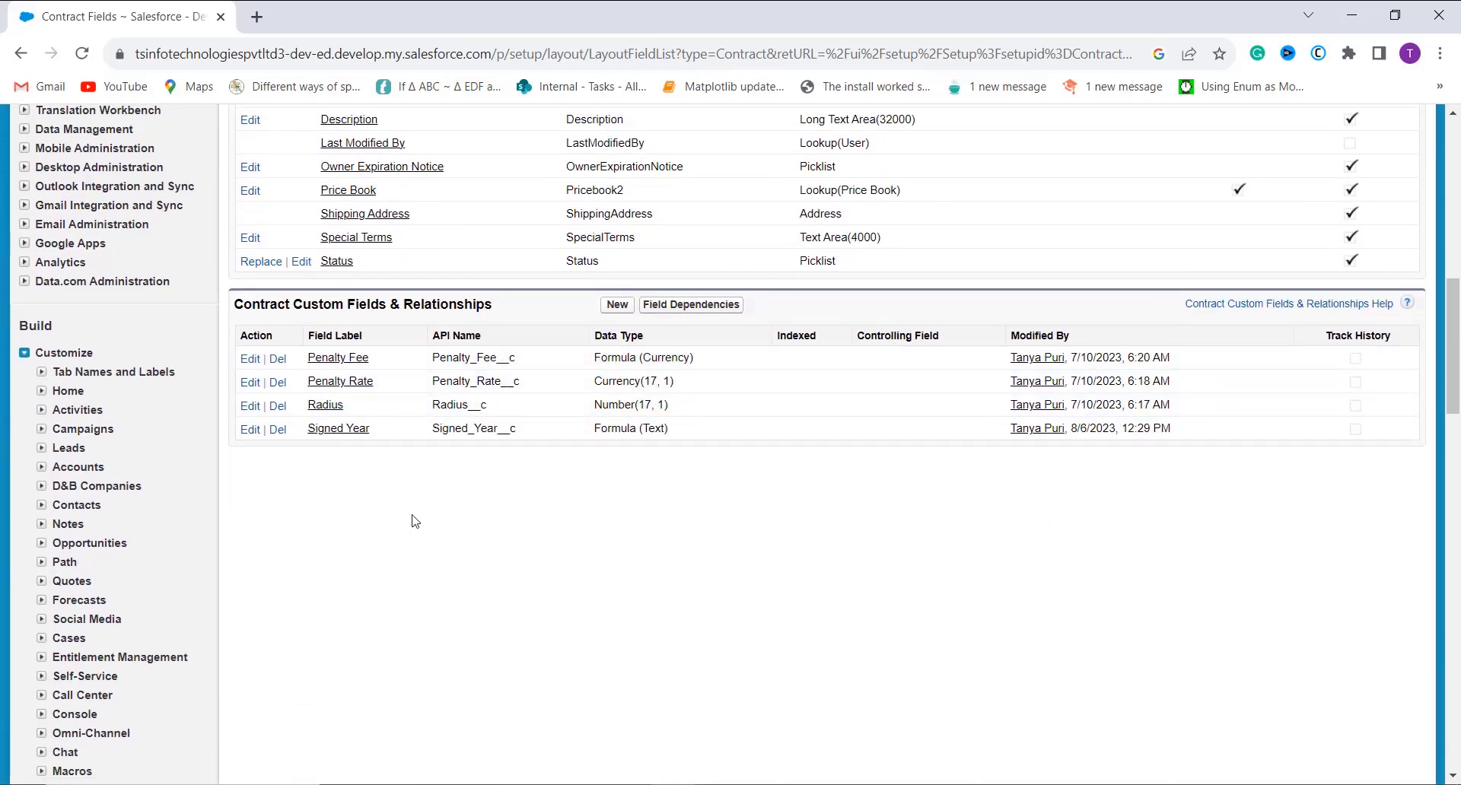
{"action": "left_click", "coordinate": [623, 309]}
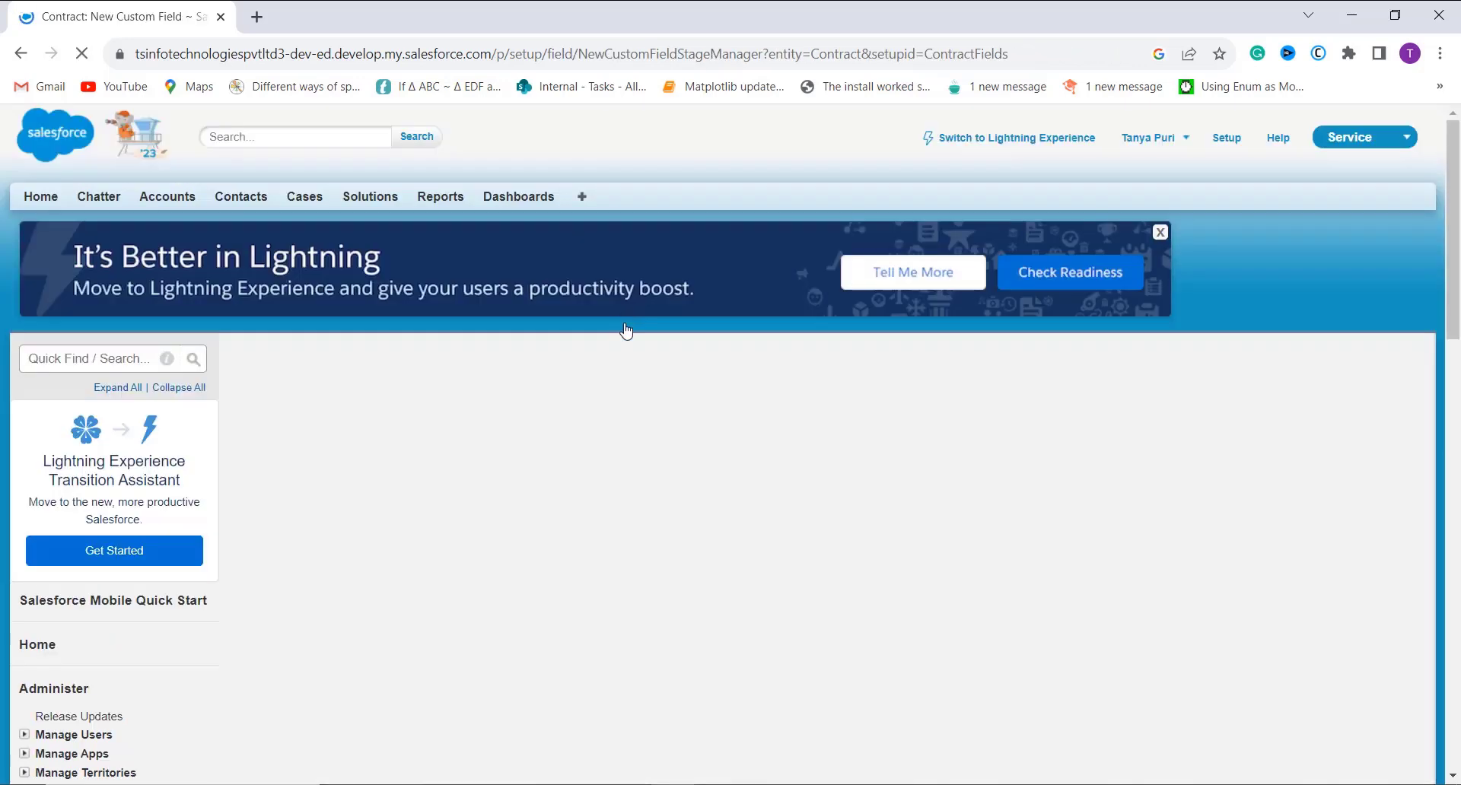
{"action": "scroll", "coordinate": [629, 392], "scroll_direction": "down", "scroll_amount": 2}
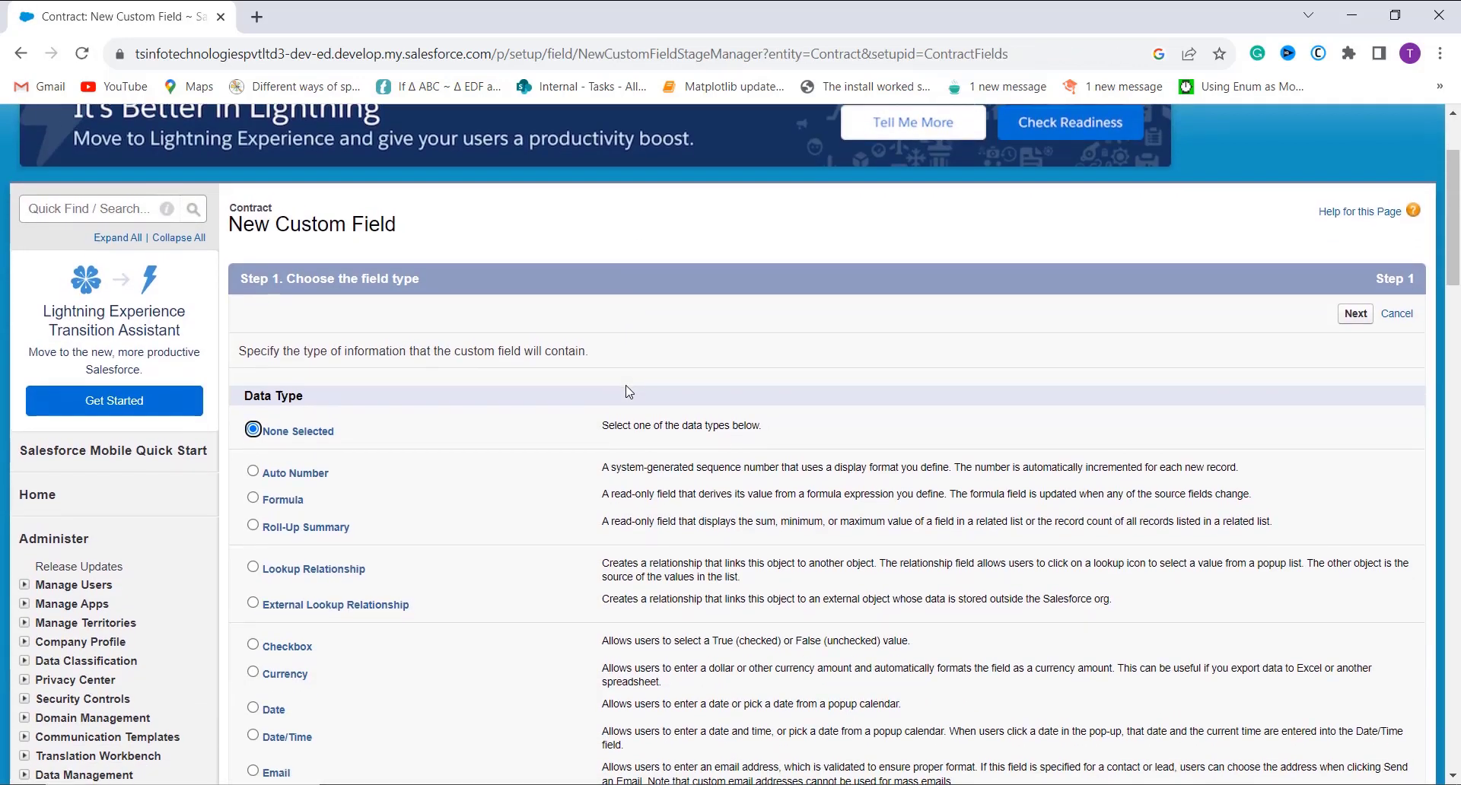
{"action": "scroll", "coordinate": [629, 392], "scroll_direction": "down", "scroll_amount": 1}
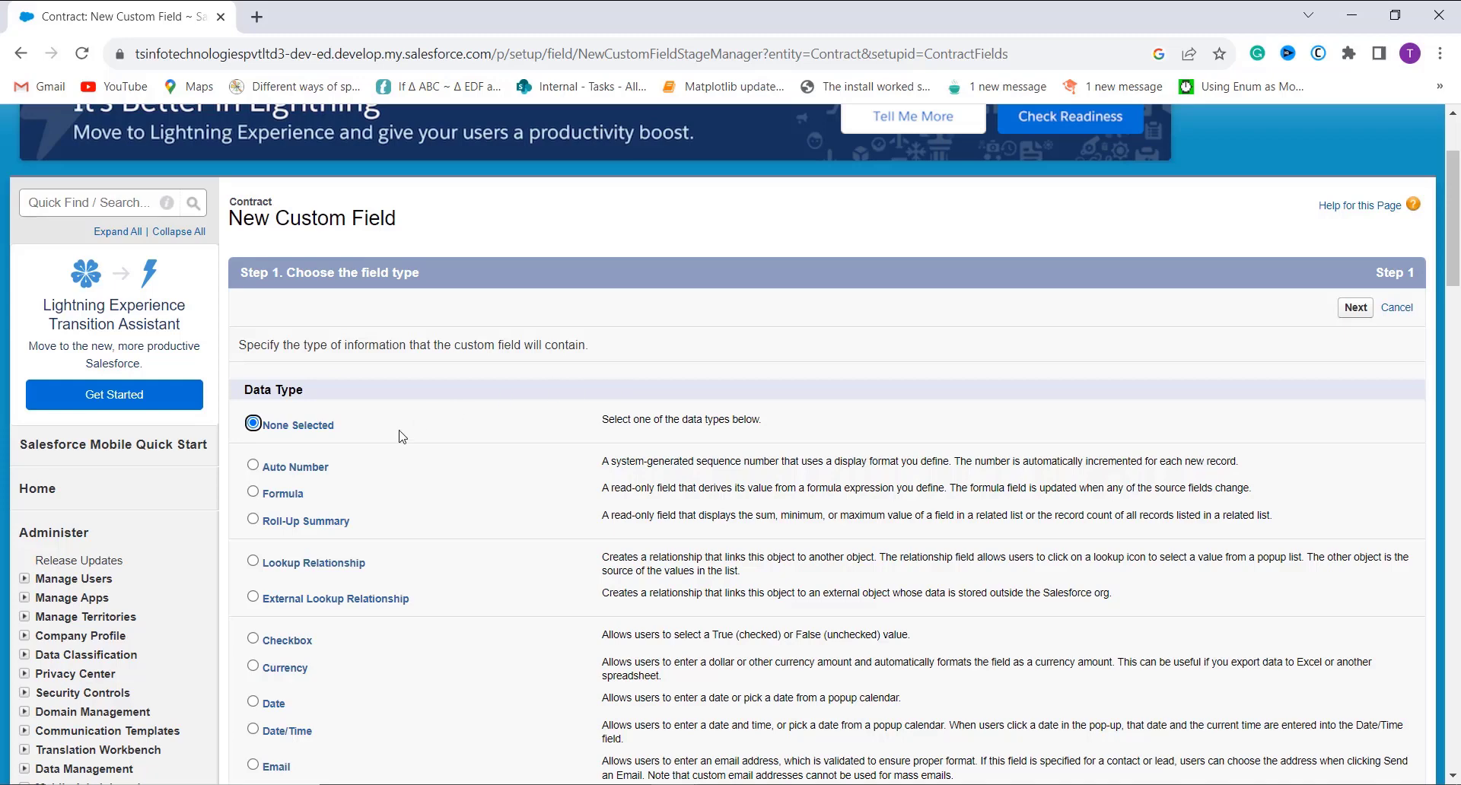
- Choose Formula as the data type and label the new field Contract Time Period, with Contract_Time_Period as its field name
{"action": "left_click", "coordinate": [280, 500]}
{"action": "left_click", "coordinate": [1358, 315]}
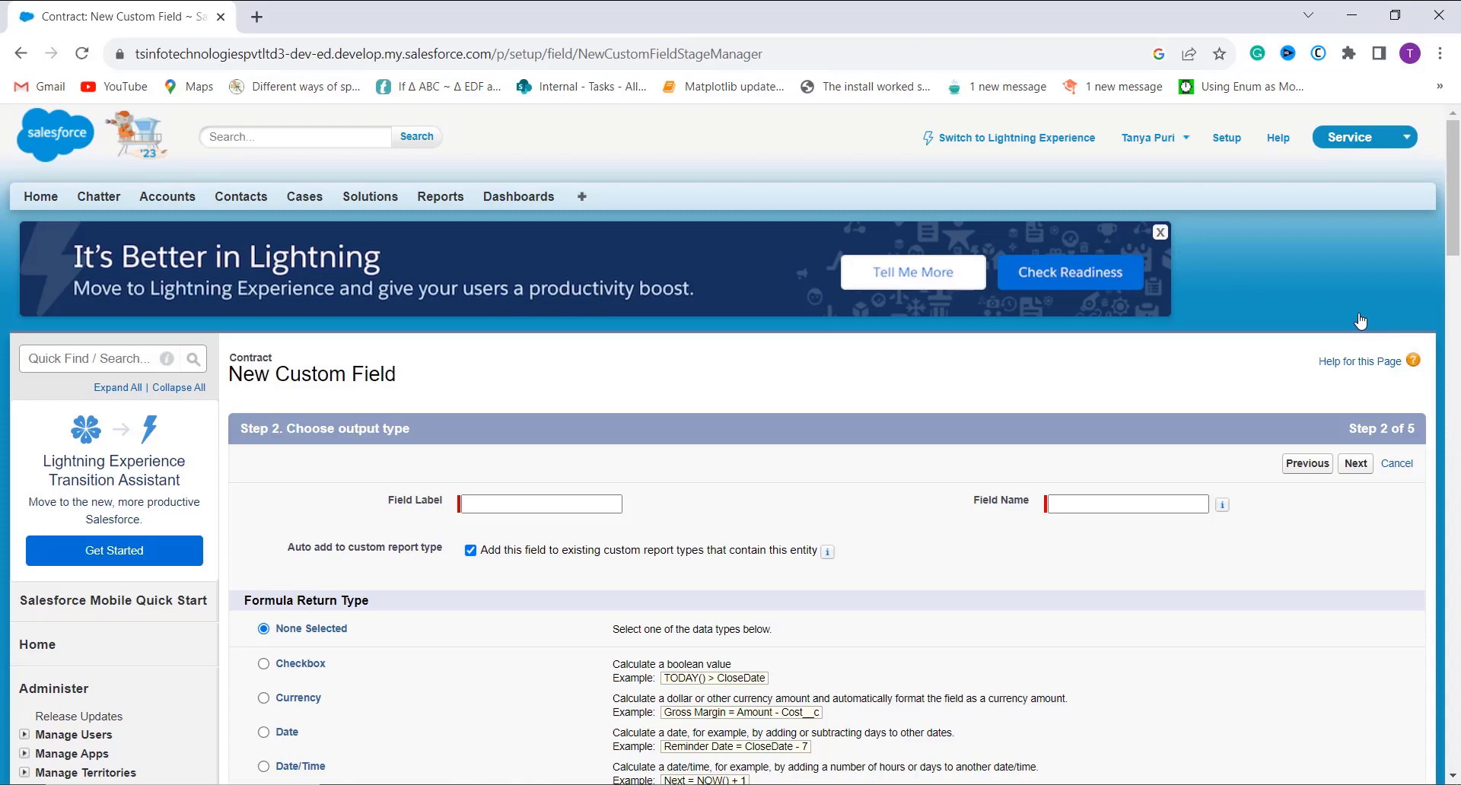
{"action": "left_click", "coordinate": [494, 500]}
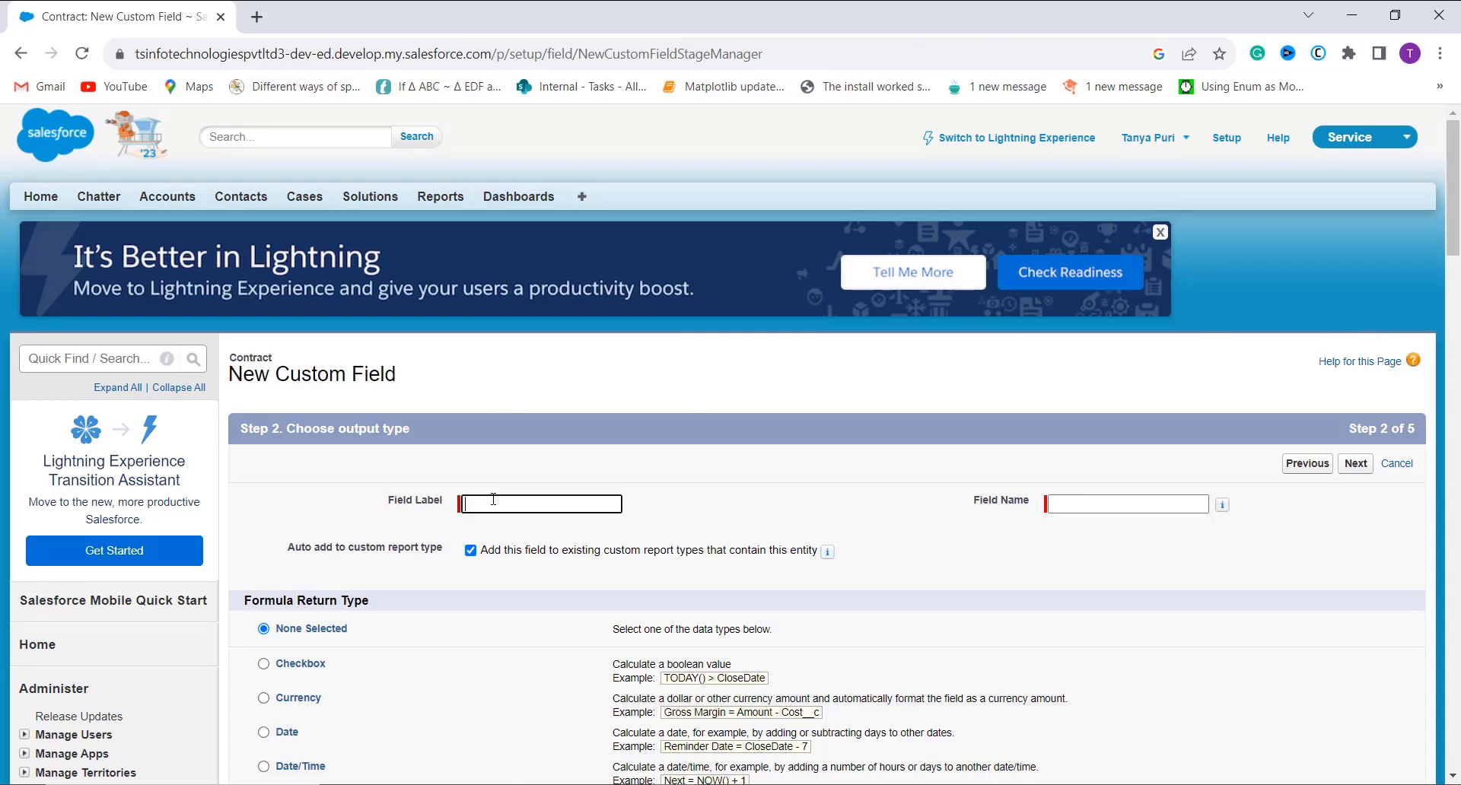
{"action": "type", "text": "Contract Time Period"}
{"action": "left_click", "coordinate": [1089, 503]}
- Set the formula return type to Text and continue to the formula entry stage
{"action": "scroll", "coordinate": [1037, 609], "scroll_direction": "down", "scroll_amount": 2}
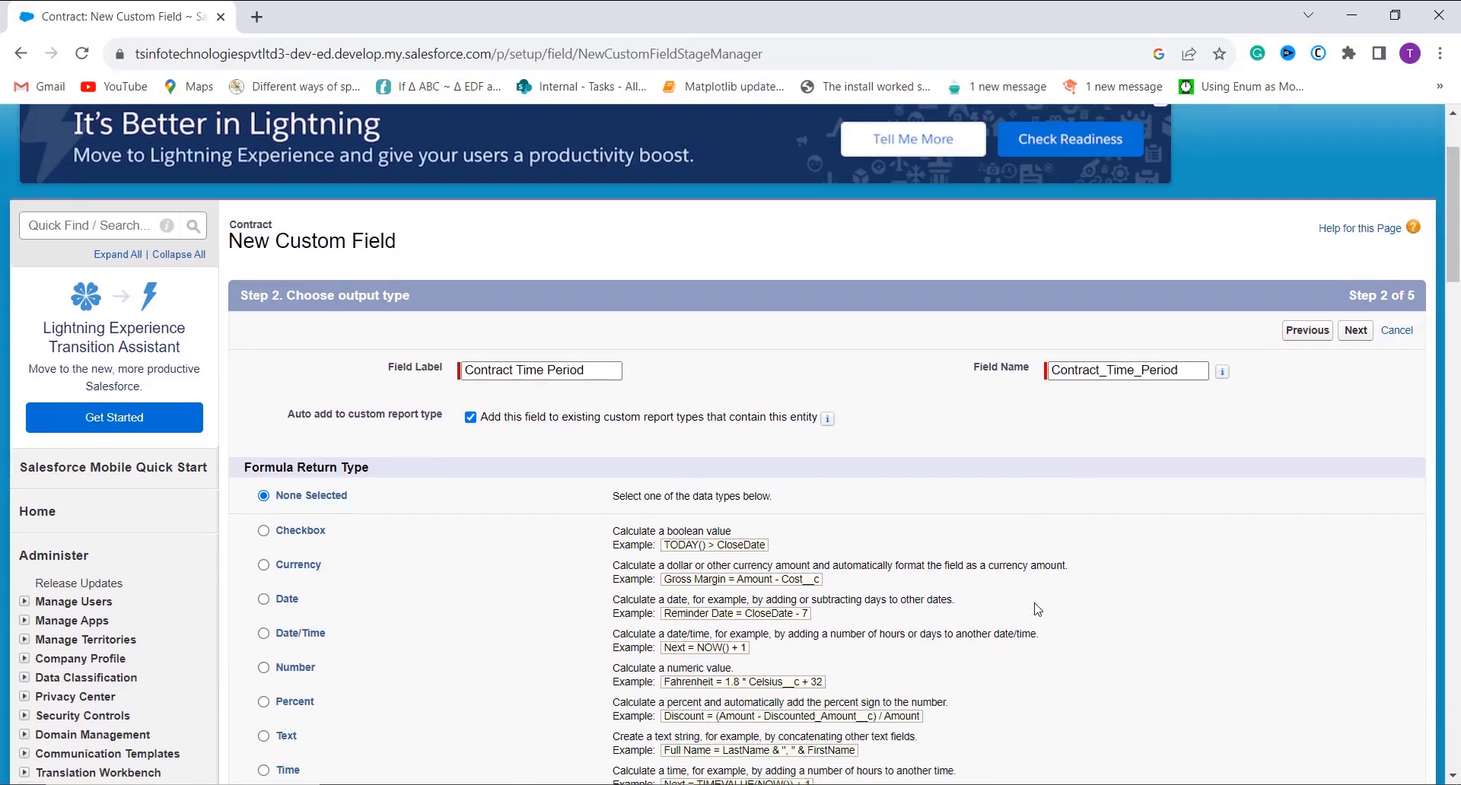
{"action": "scroll", "coordinate": [648, 562], "scroll_direction": "down", "scroll_amount": 2}
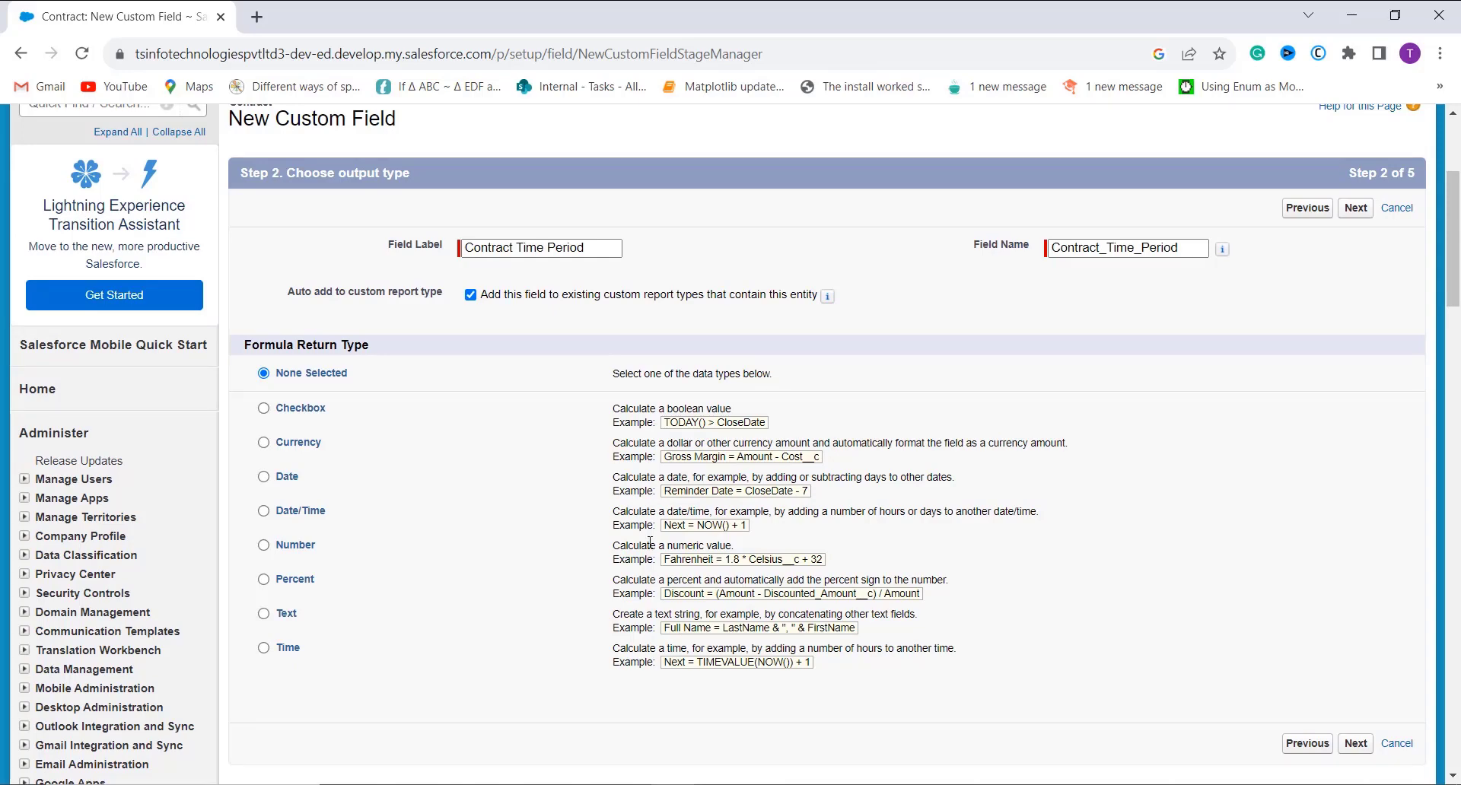
{"action": "left_click", "coordinate": [285, 617]}
{"action": "left_click", "coordinate": [1353, 212]}
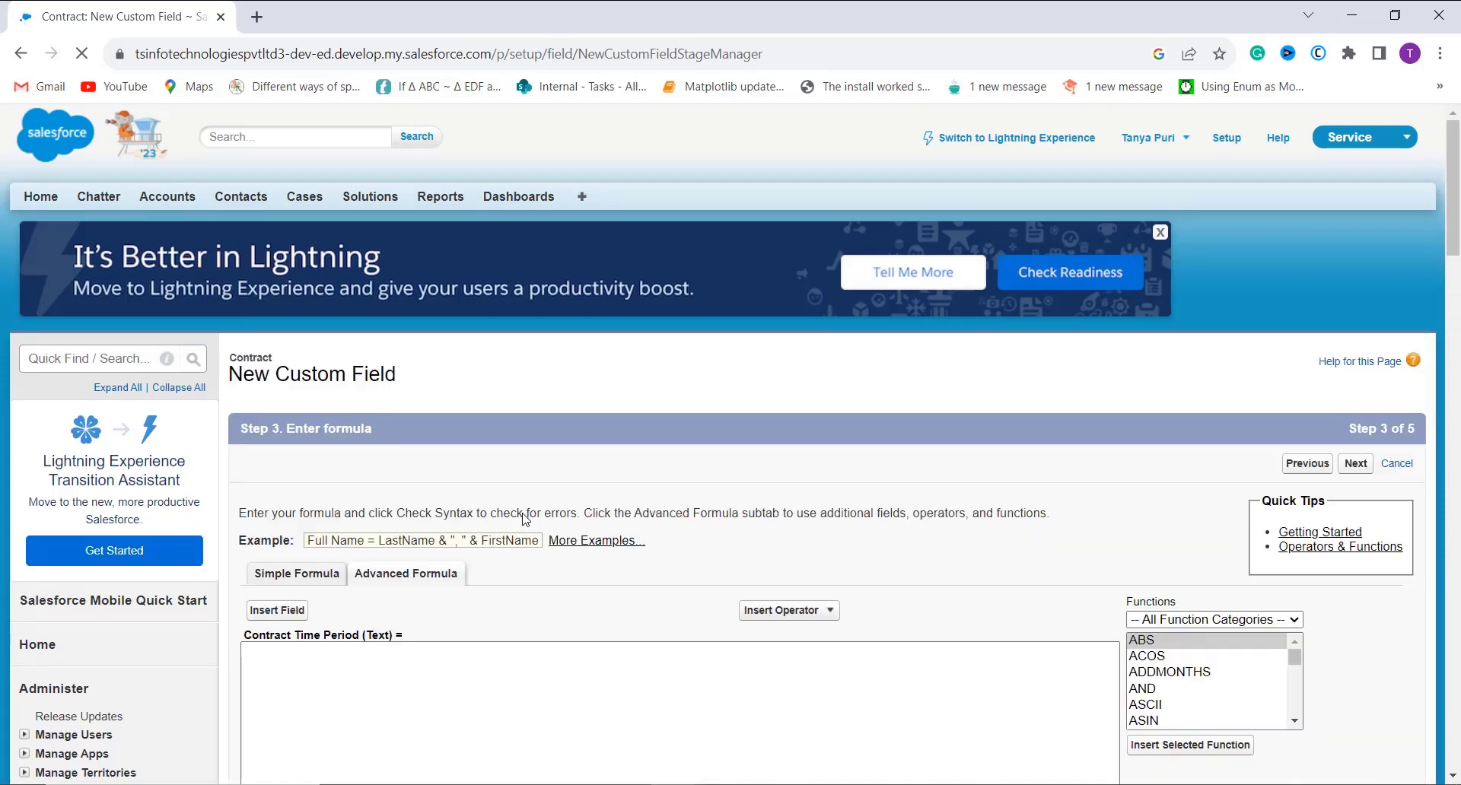
- Look through the Date & Time and Text function categories available for the formula
{"action": "scroll", "coordinate": [525, 520], "scroll_direction": "down", "scroll_amount": 3}
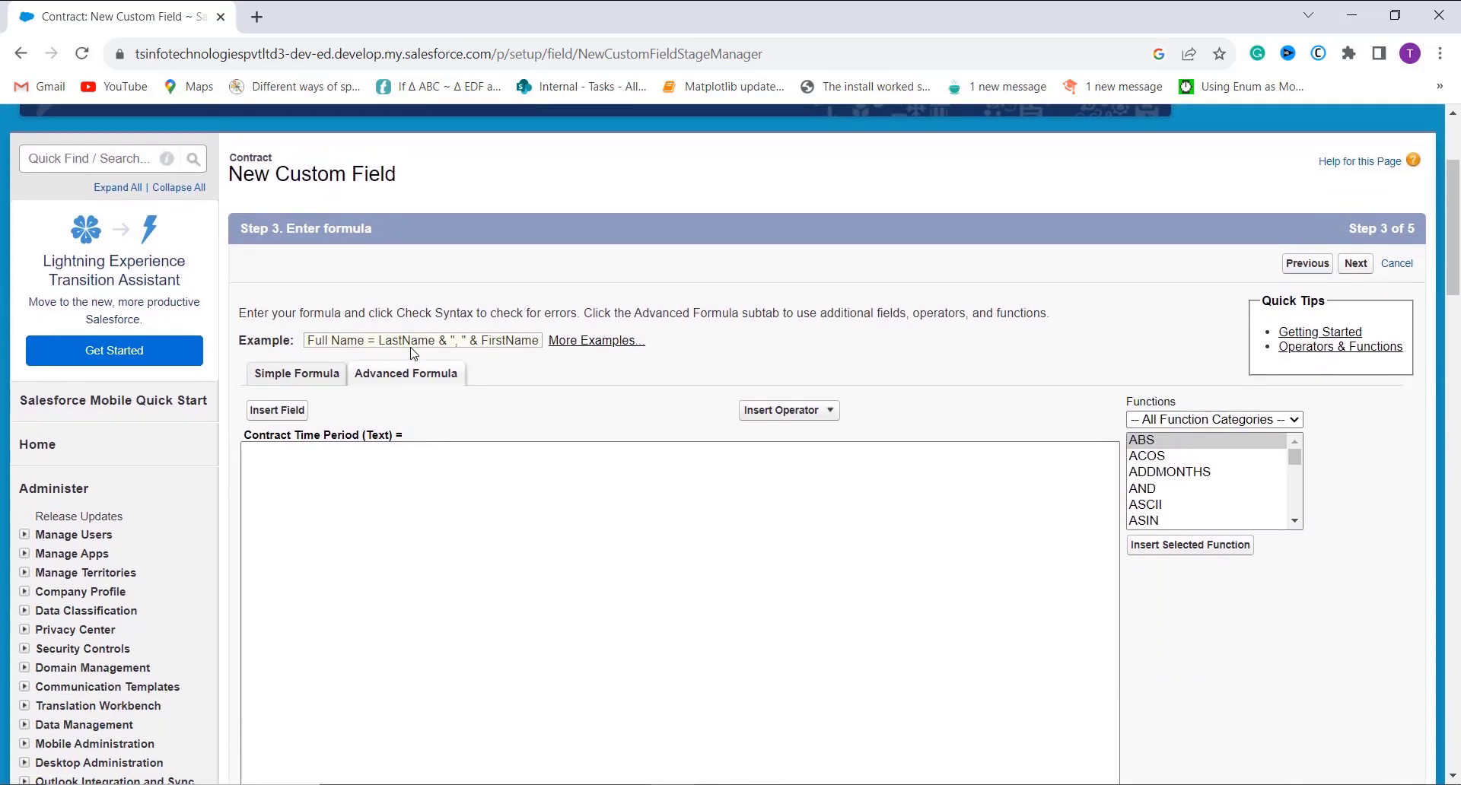
{"action": "scroll", "coordinate": [314, 356], "scroll_direction": "down", "scroll_amount": 2}
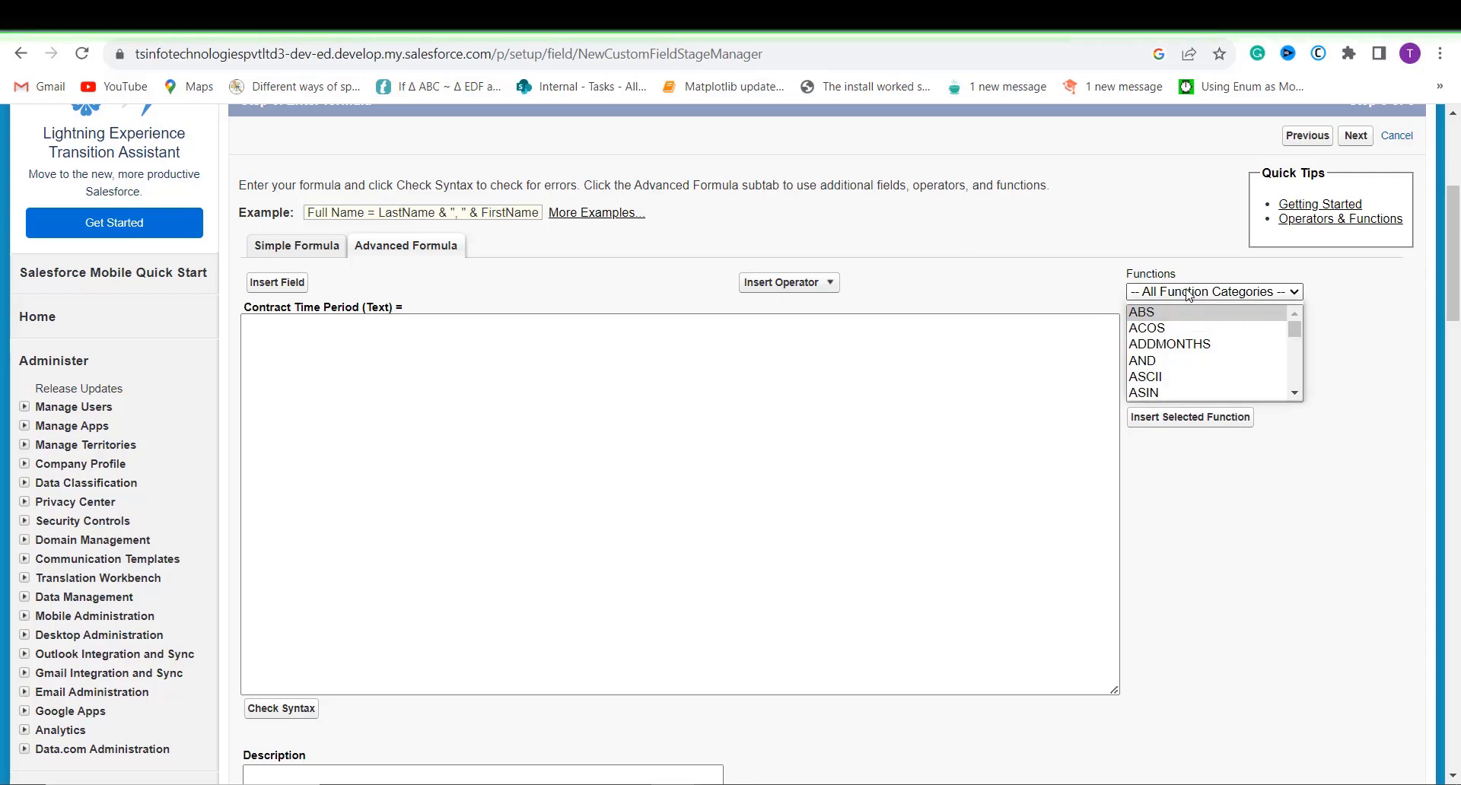
{"action": "left_click", "coordinate": [1190, 294]}
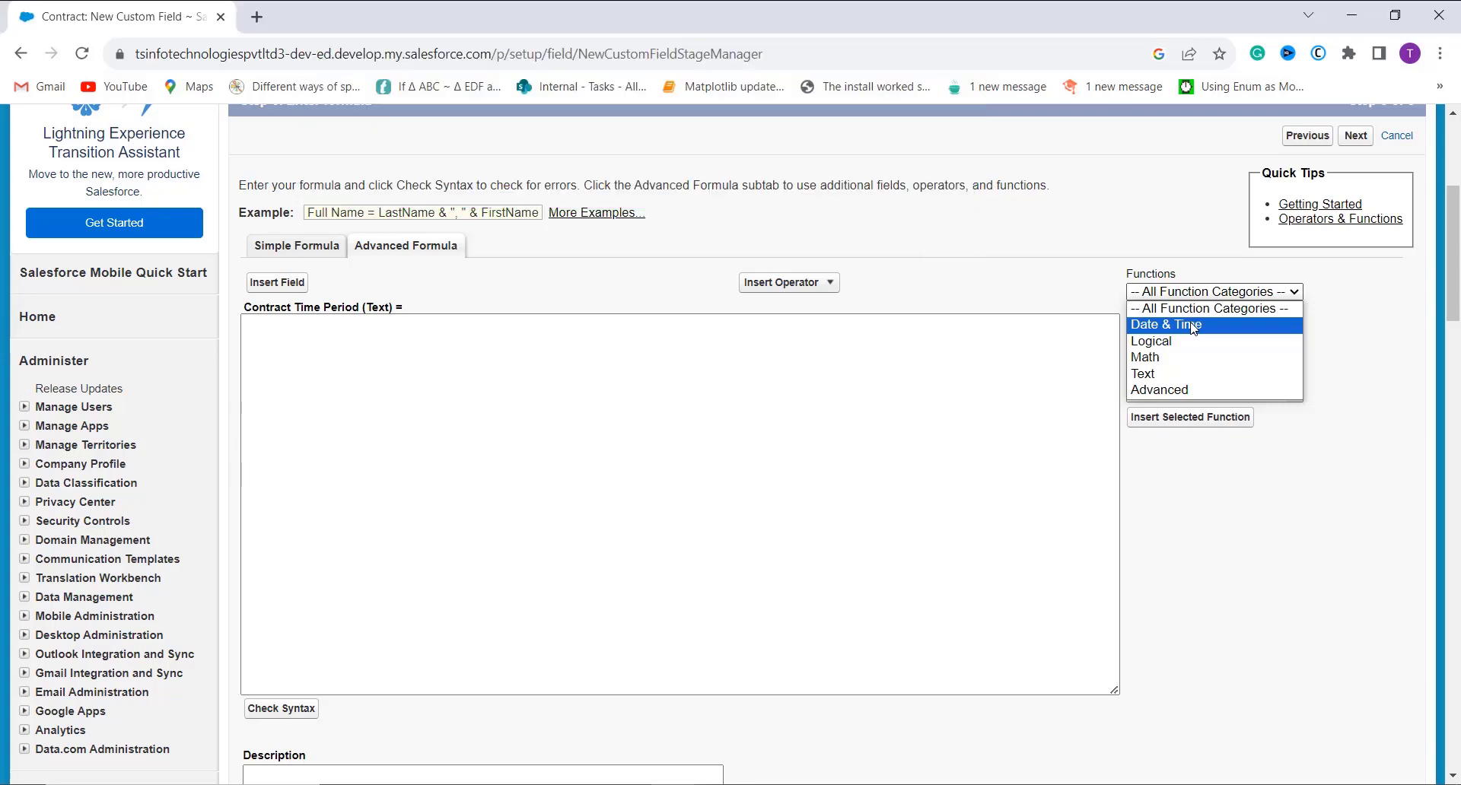
{"action": "left_click", "coordinate": [1194, 327]}
{"action": "scroll", "coordinate": [1195, 356], "scroll_direction": "down", "scroll_amount": 1}
{"action": "scroll", "coordinate": [1195, 356], "scroll_direction": "down", "scroll_amount": 2}
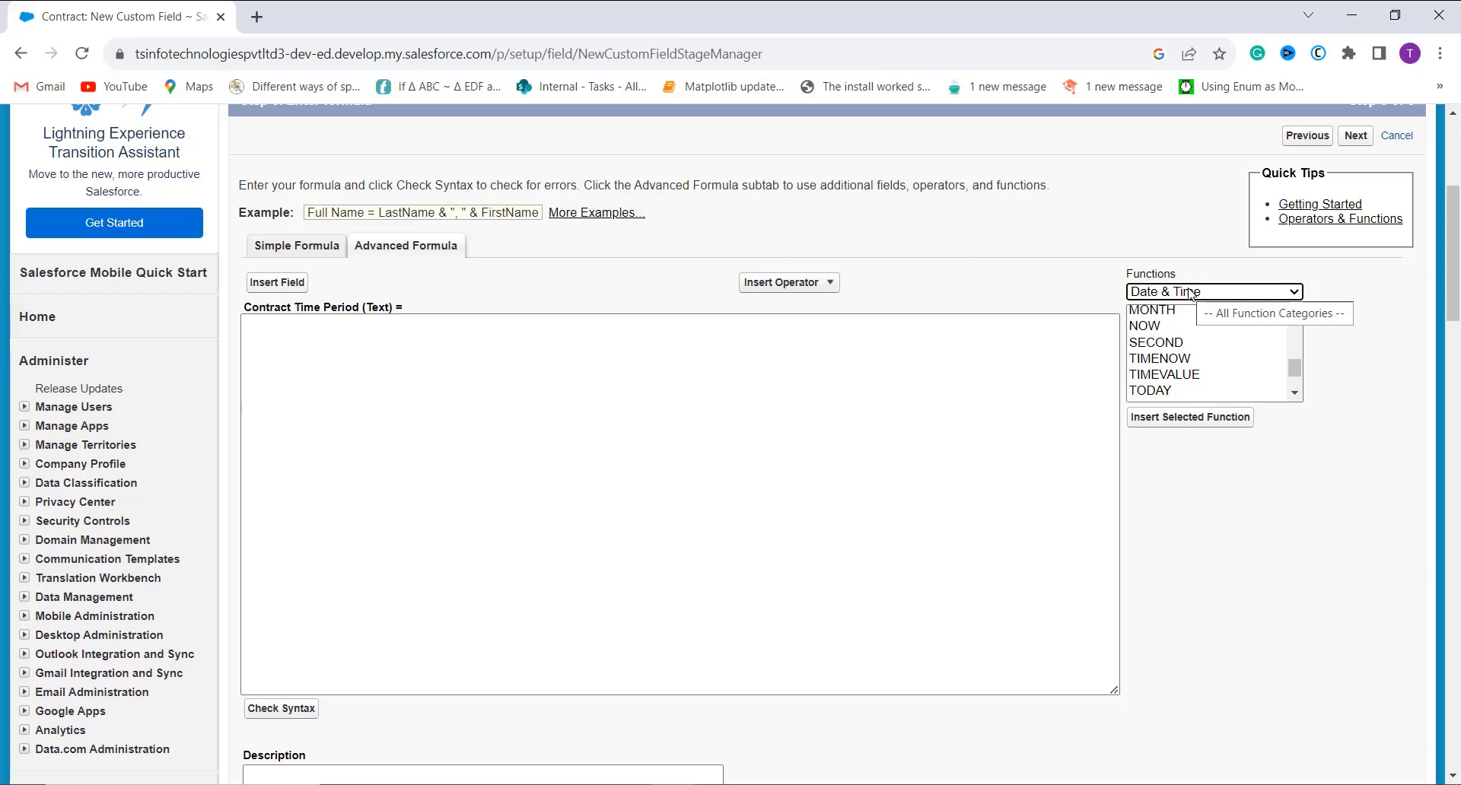
{"action": "left_click", "coordinate": [1192, 293]}
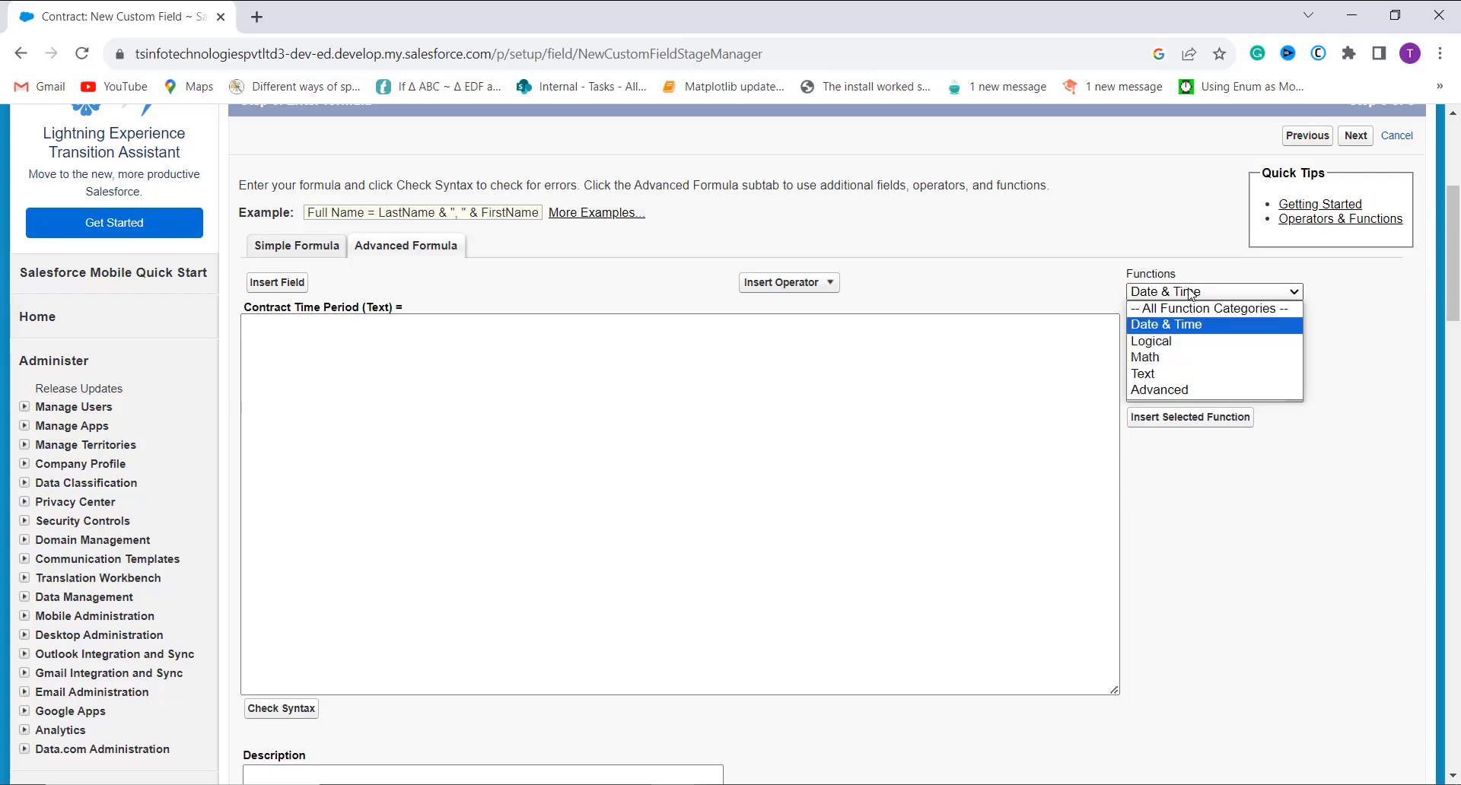
{"action": "left_click", "coordinate": [1178, 377]}
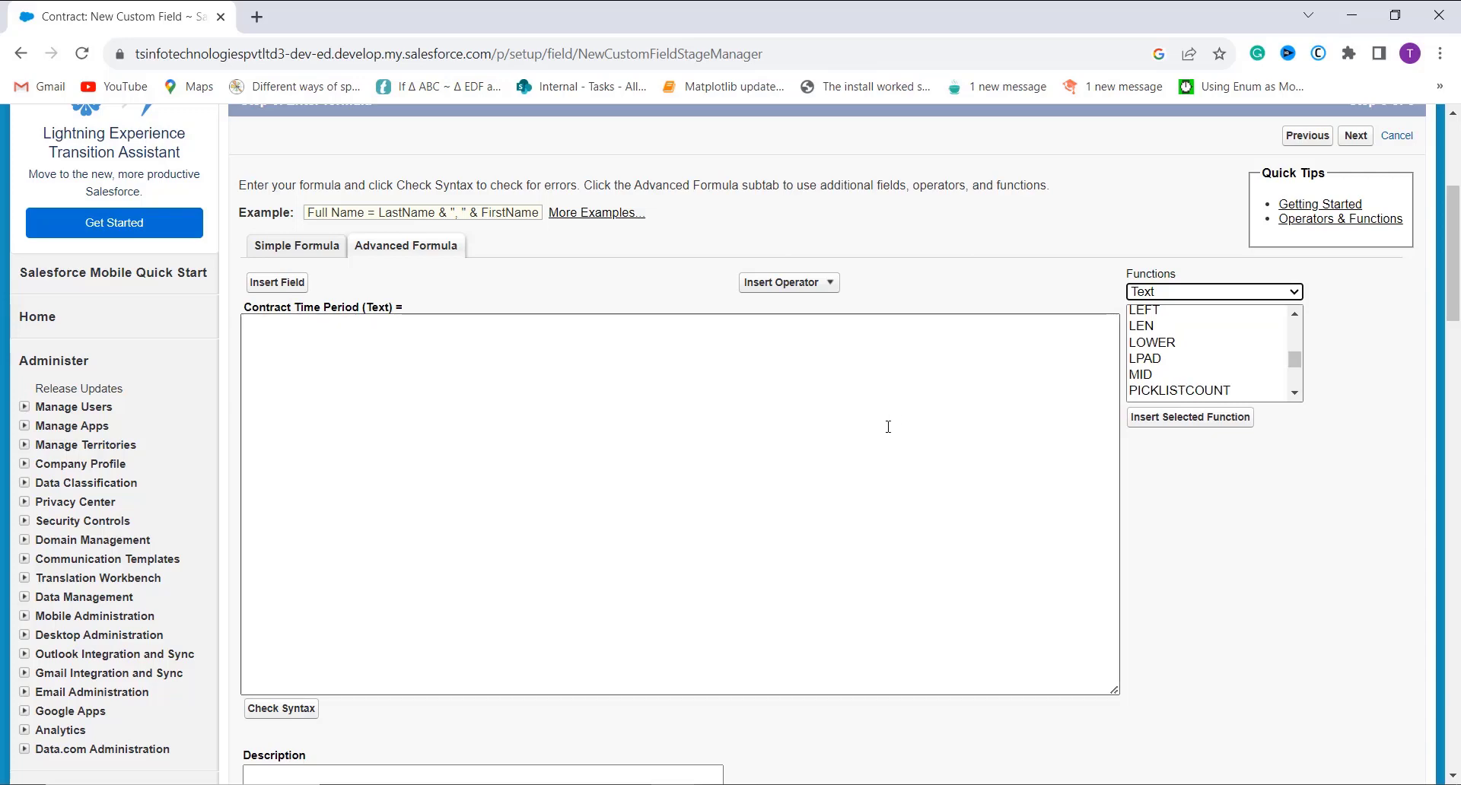
- Enter the IF formula returning hours and minutes from Valid_Upto__c minus Activate_Date__c using FLOOR, ROUND and MOD, check its syntax, and continue to field-level security
{"action": "left_click", "coordinate": [670, 398]}
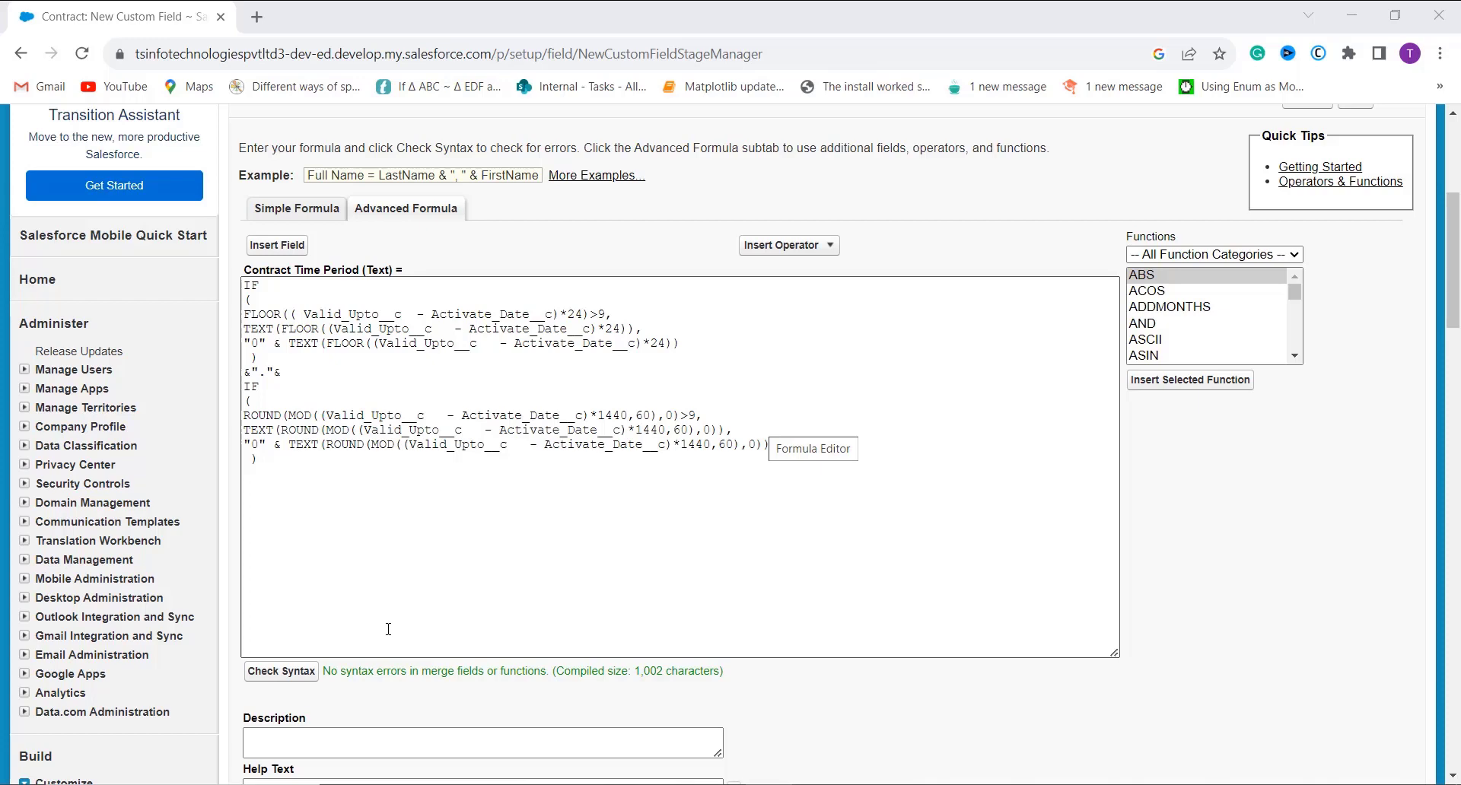
{"action": "scroll", "coordinate": [465, 602], "scroll_direction": "up", "scroll_amount": 2}
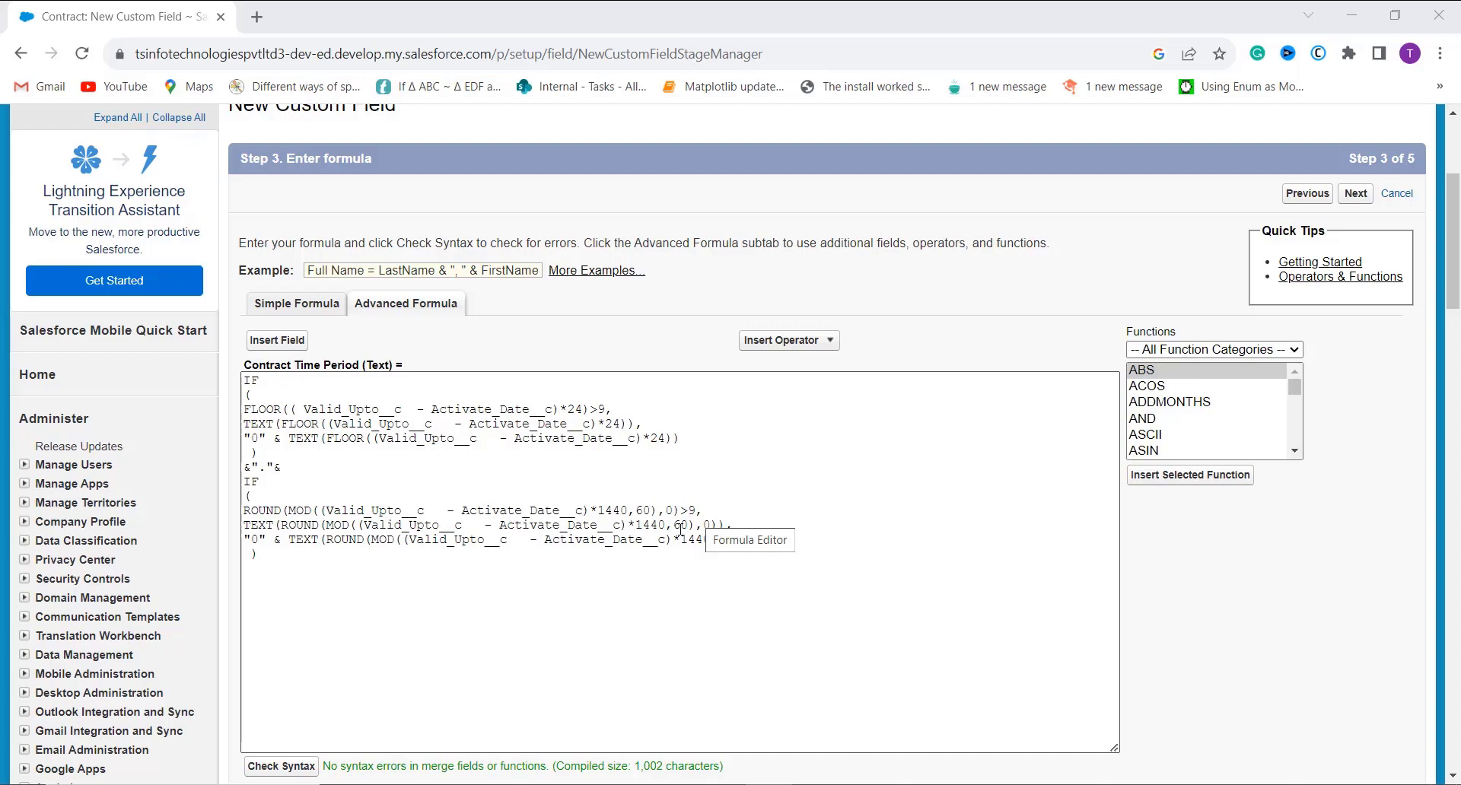
{"action": "left_click", "coordinate": [683, 439]}
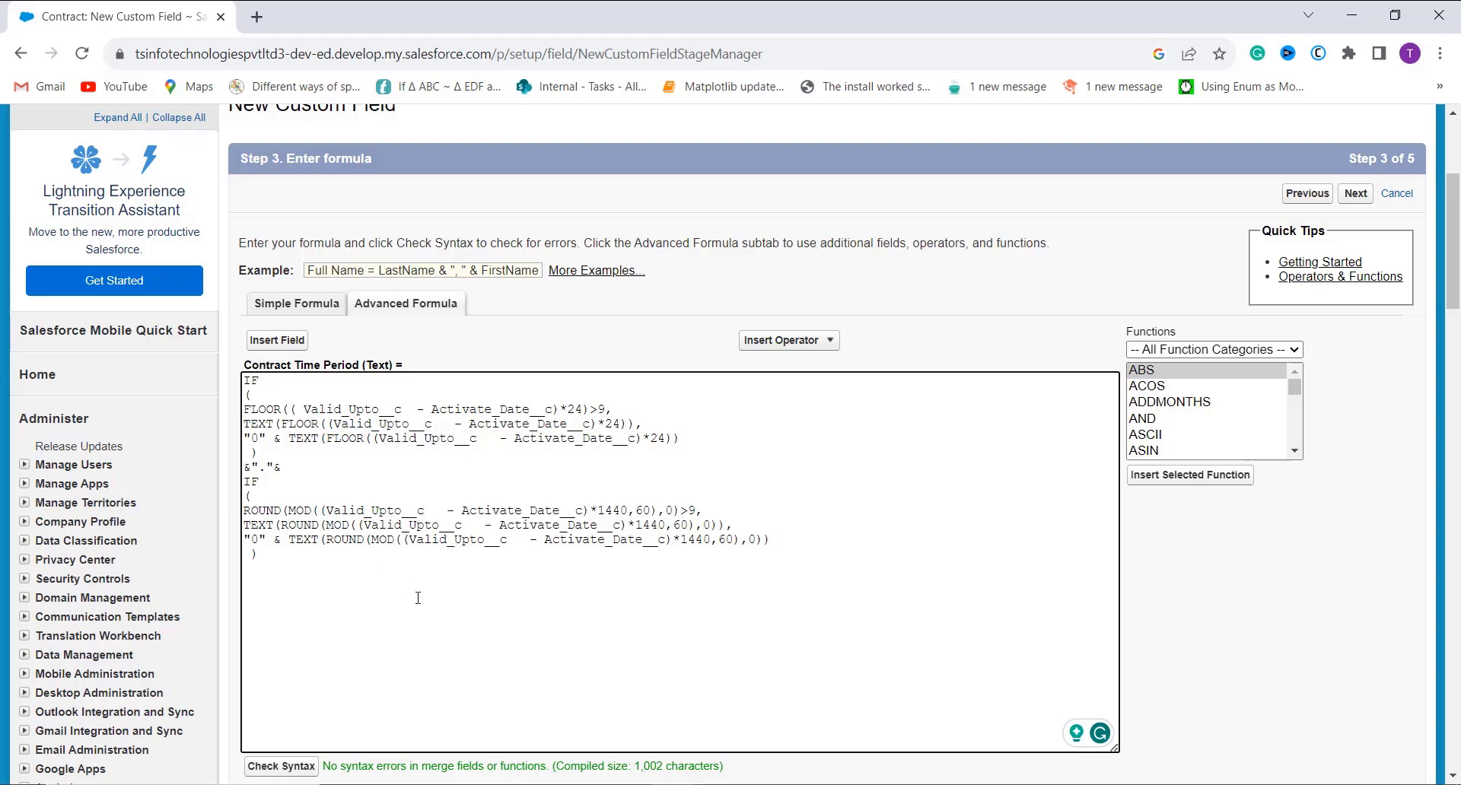
{"action": "left_click", "coordinate": [493, 600]}
{"action": "scroll", "coordinate": [491, 599], "scroll_direction": "down", "scroll_amount": 1}
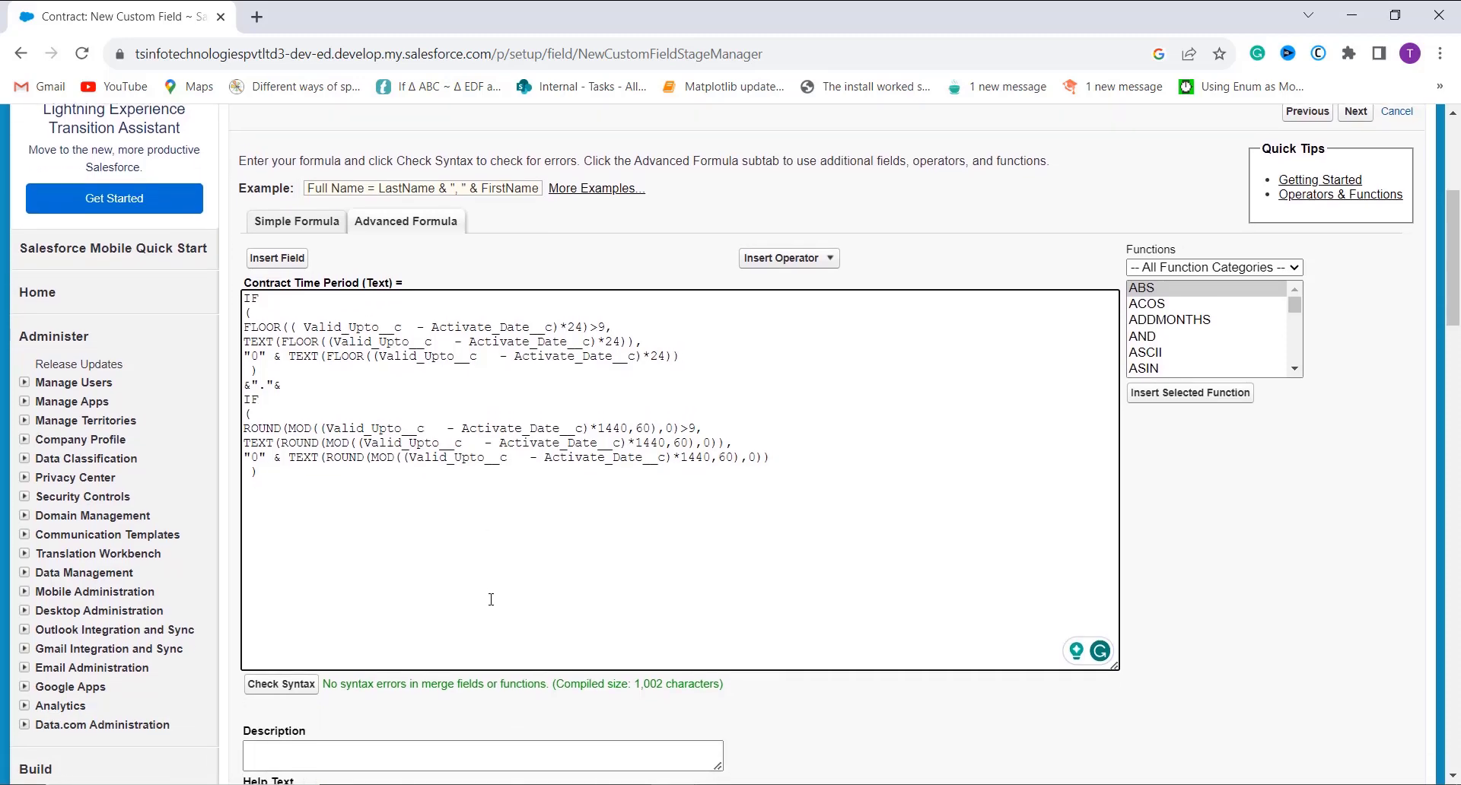
{"action": "scroll", "coordinate": [460, 610], "scroll_direction": "down", "scroll_amount": 2}
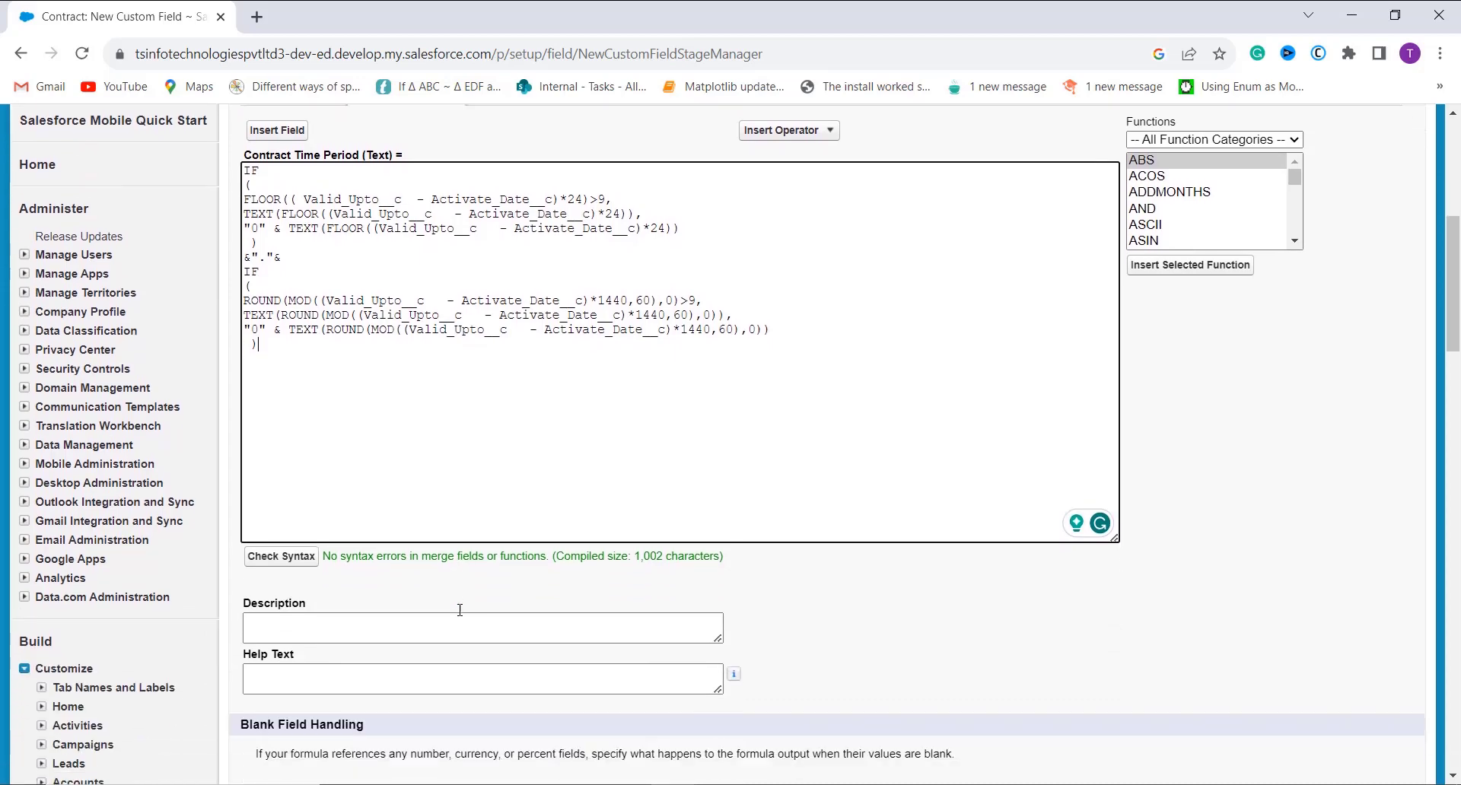
{"action": "scroll", "coordinate": [375, 643], "scroll_direction": "down", "scroll_amount": 1}
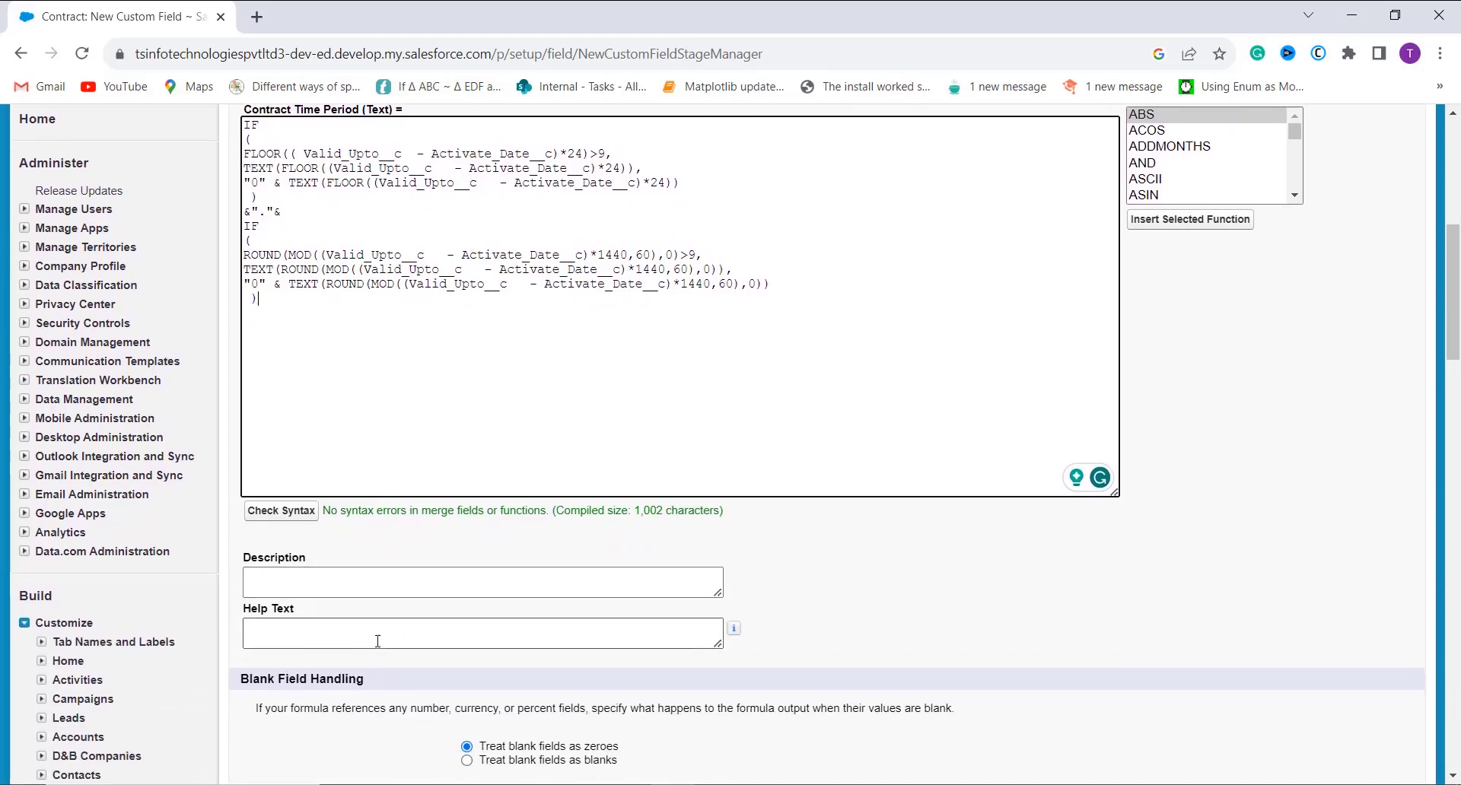
{"action": "scroll", "coordinate": [377, 642], "scroll_direction": "up", "scroll_amount": 4}
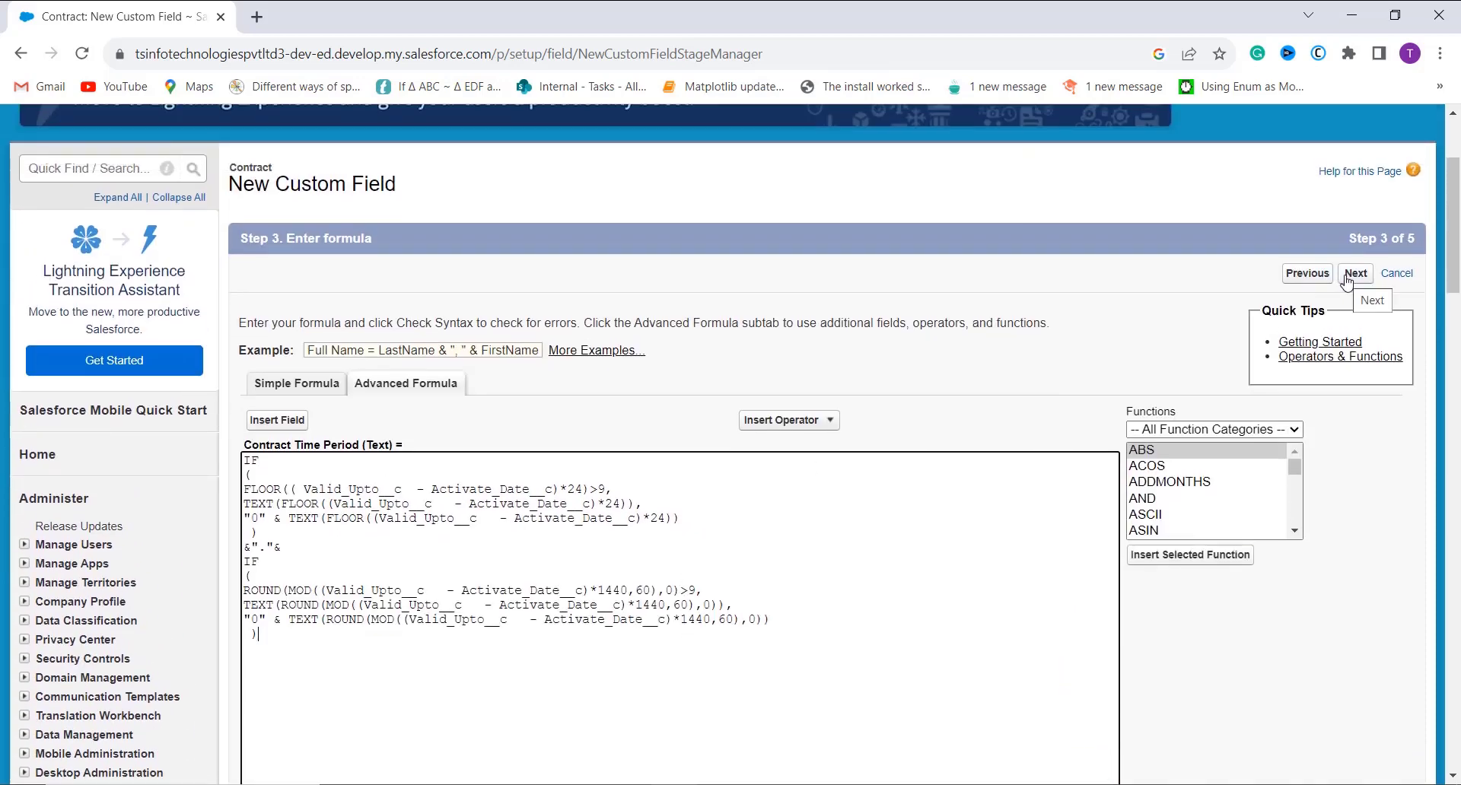
{"action": "left_click", "coordinate": [1357, 280]}
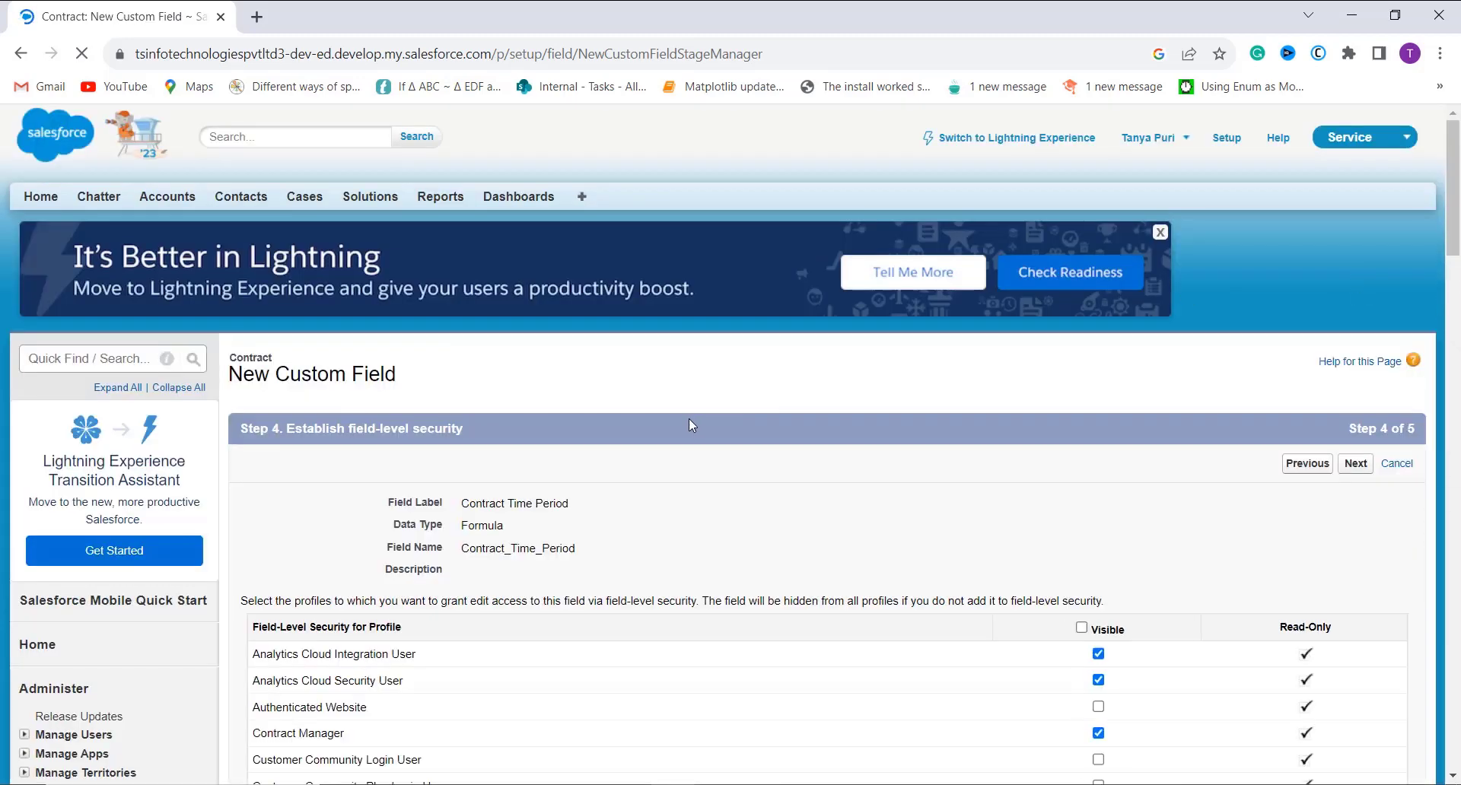
- Make the field visible to all profiles, keep it on the Contract Layout, and save it
{"action": "scroll", "coordinate": [694, 490], "scroll_direction": "down", "scroll_amount": 2}
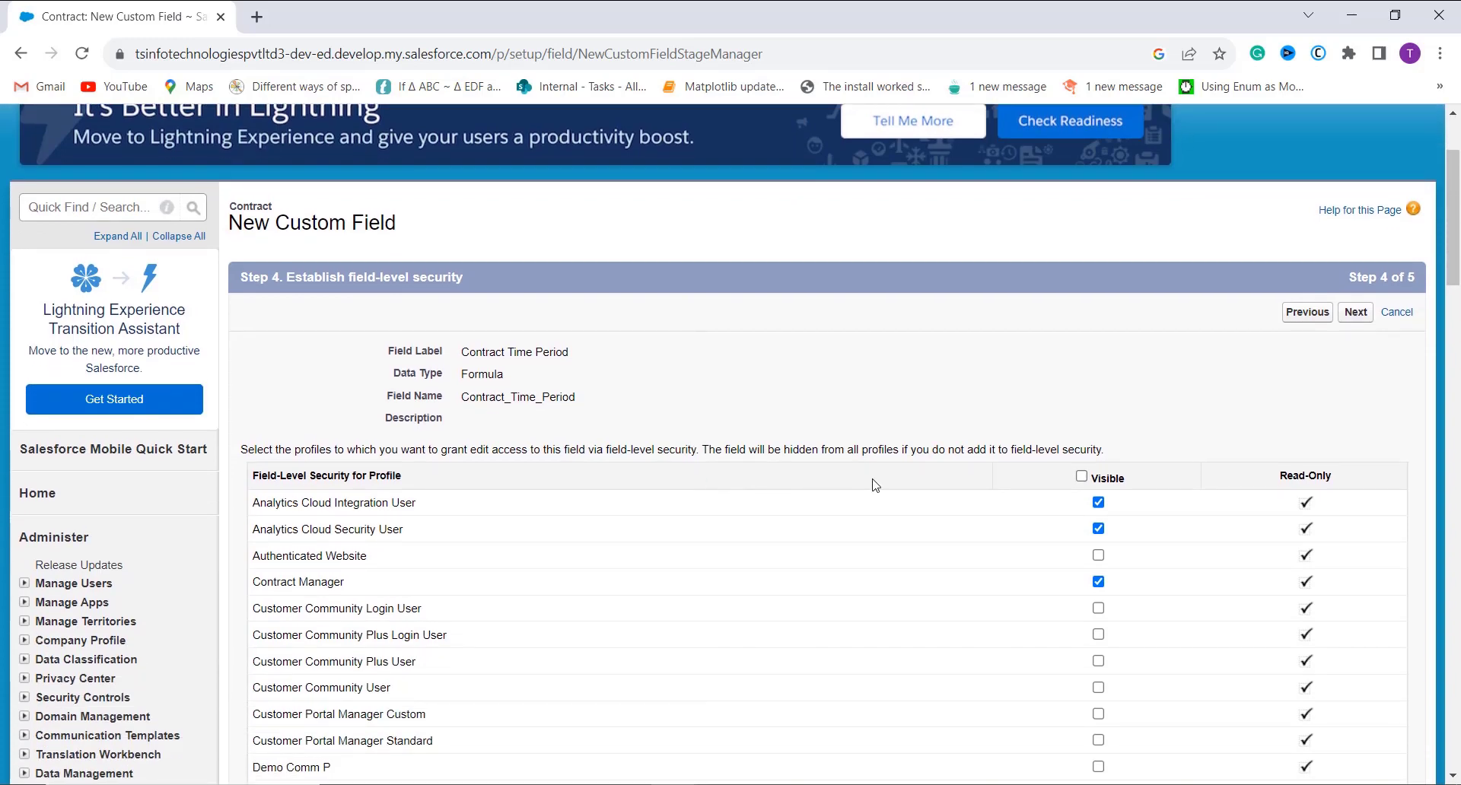
{"action": "left_click", "coordinate": [1082, 477]}
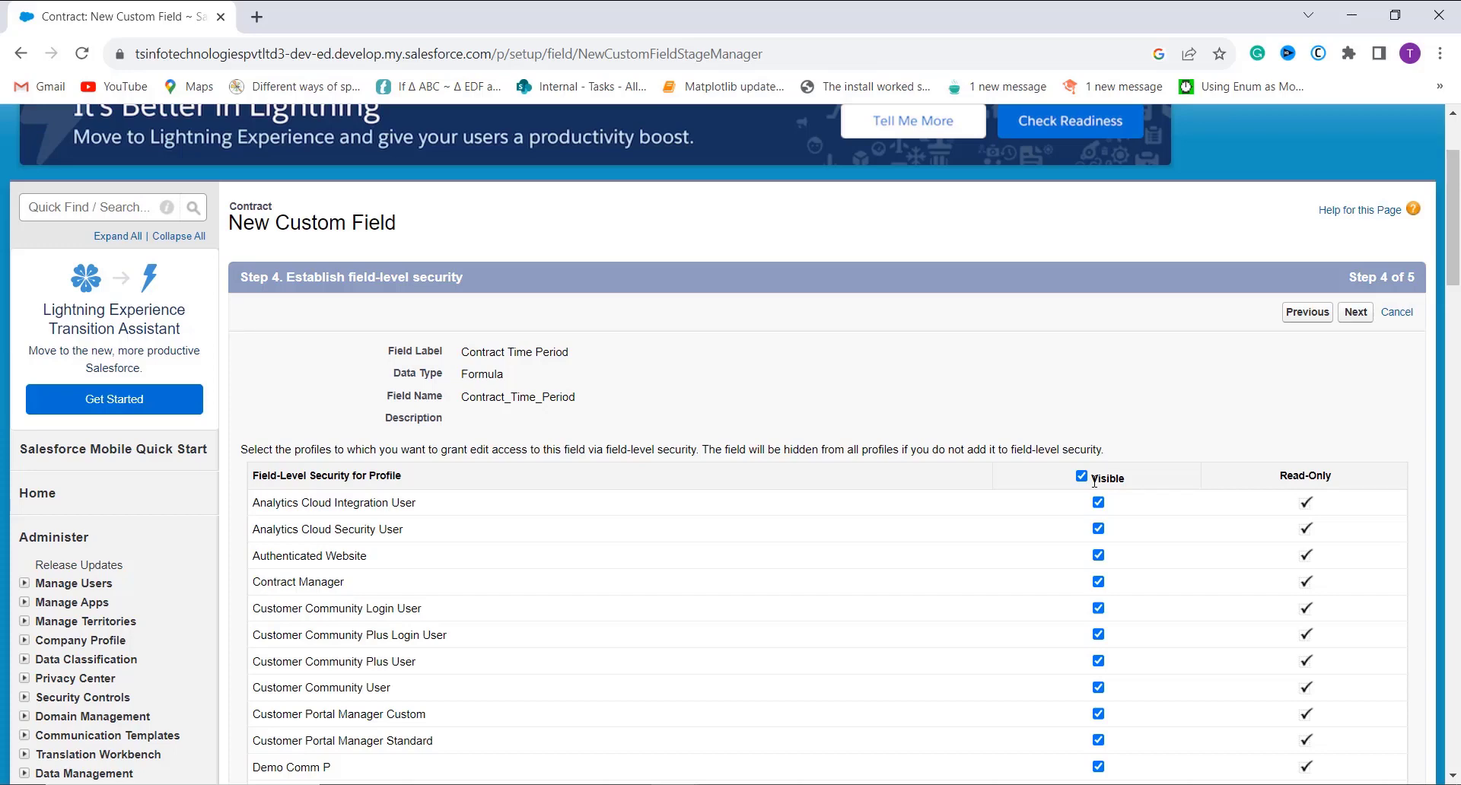
{"action": "left_click", "coordinate": [1366, 314]}
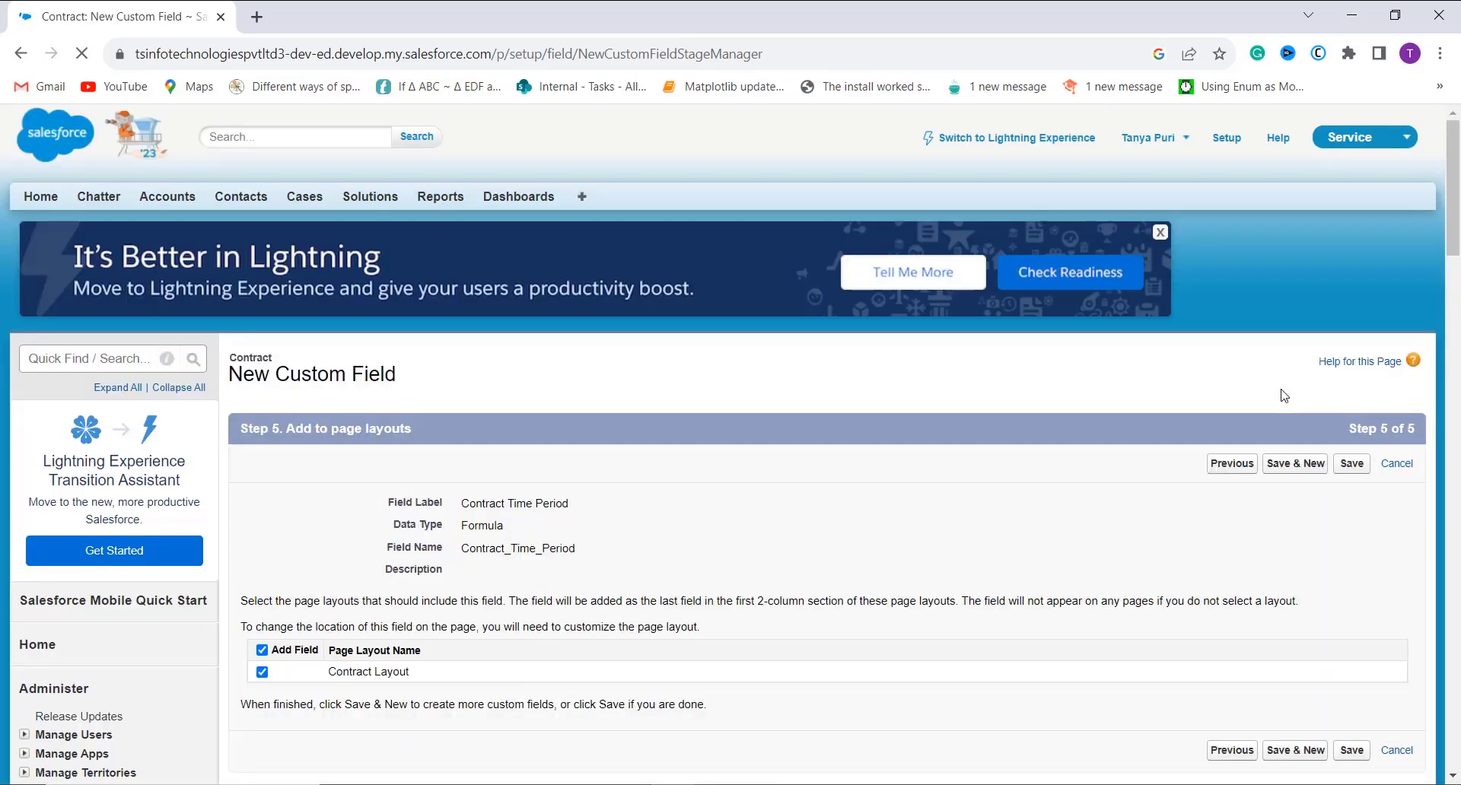
{"action": "scroll", "coordinate": [1116, 472], "scroll_direction": "down", "scroll_amount": 1}
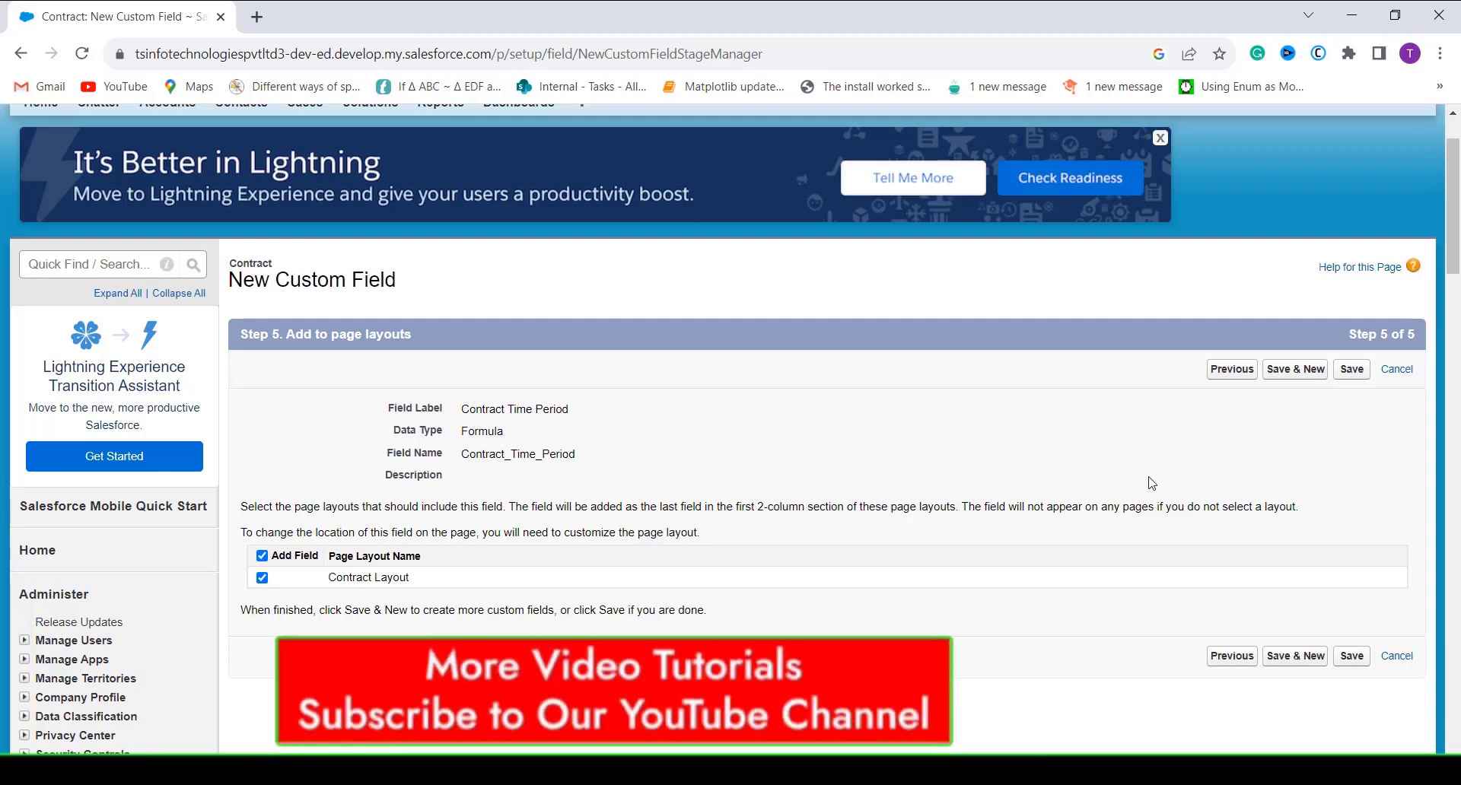
{"action": "left_click", "coordinate": [1358, 375]}
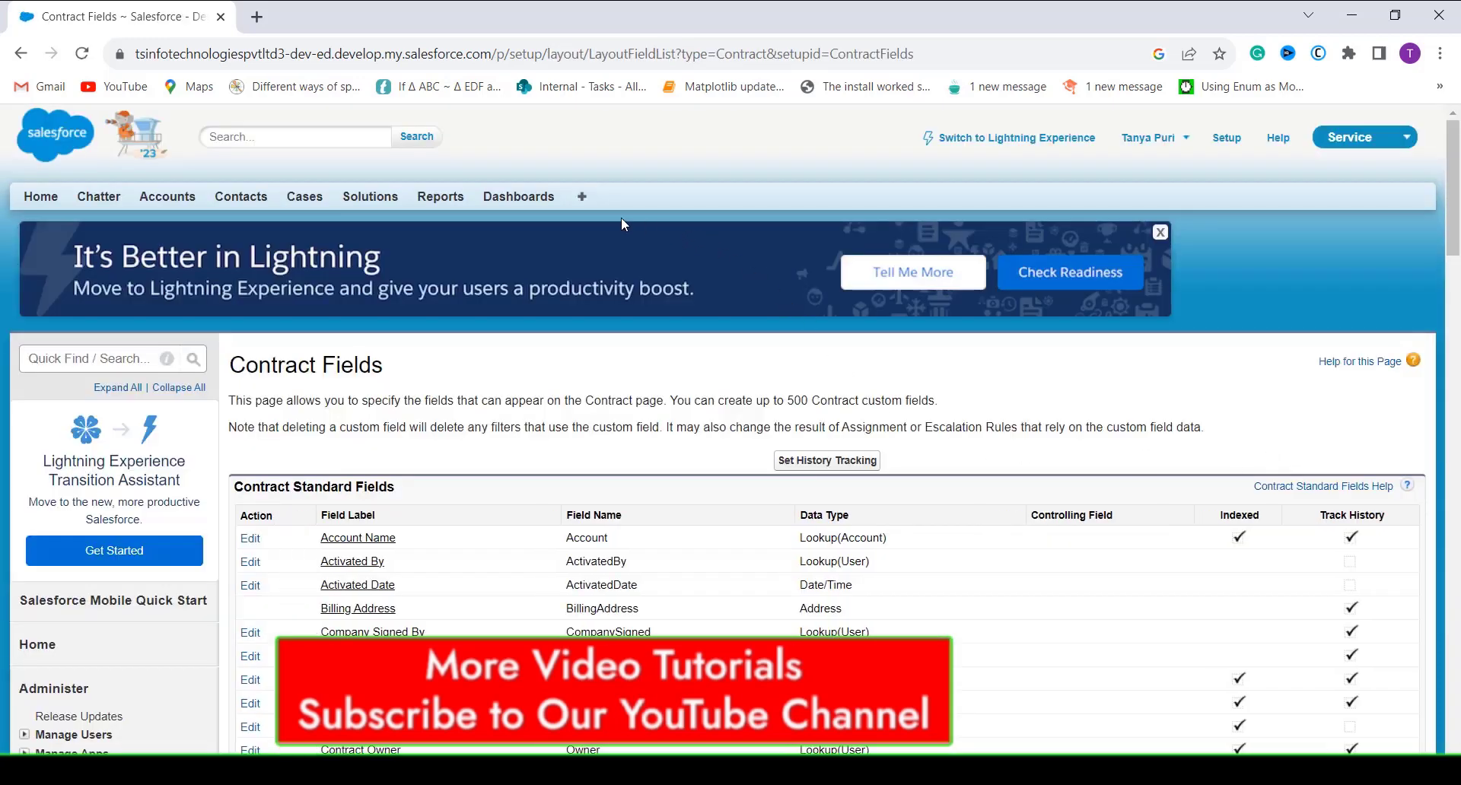
- Find Contracts in the full list of tabs and open the Abbott Insurance contract record
{"action": "left_click", "coordinate": [585, 199]}
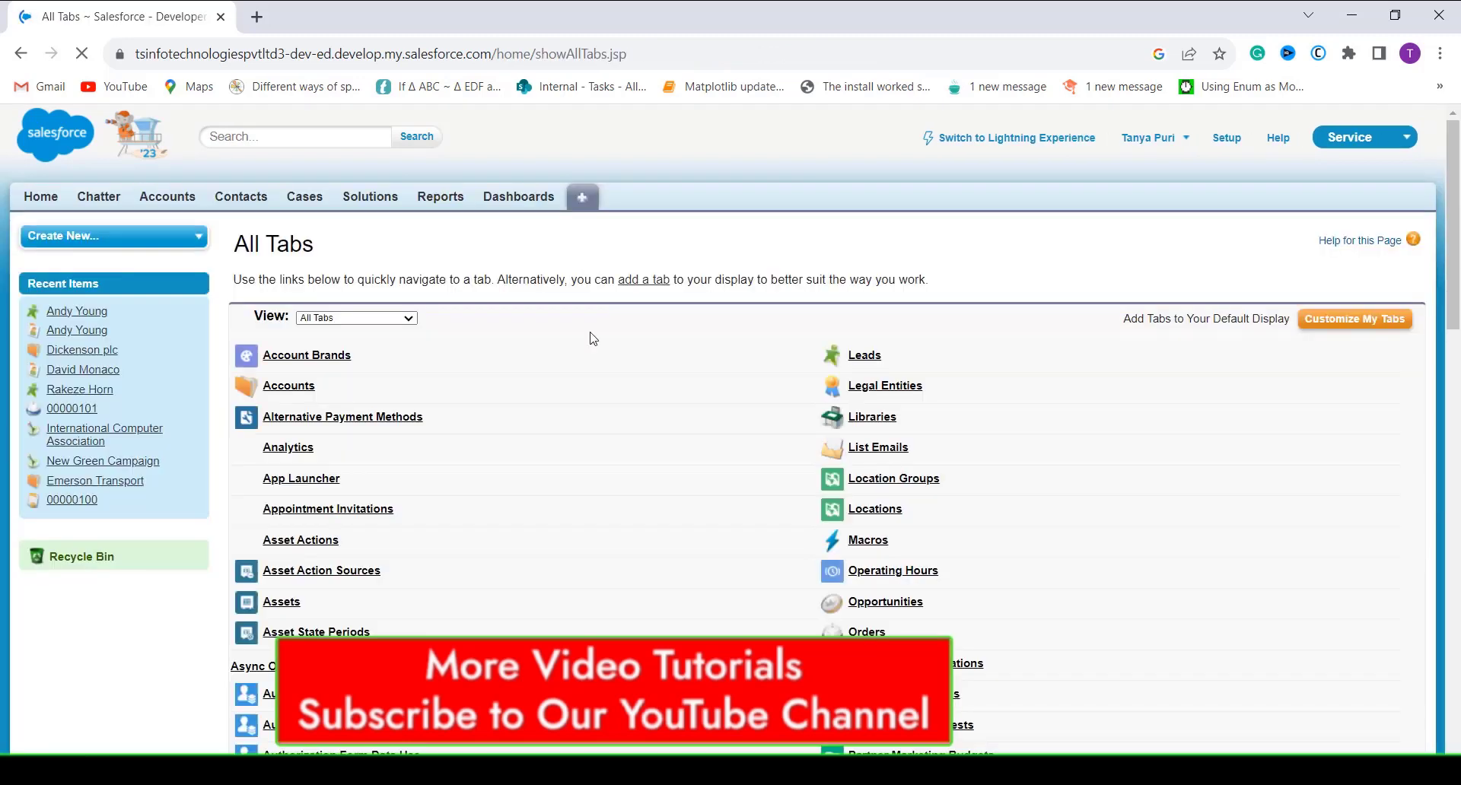
{"action": "scroll", "coordinate": [633, 489], "scroll_direction": "down", "scroll_amount": 2}
{"action": "scroll", "coordinate": [636, 490], "scroll_direction": "down", "scroll_amount": 6}
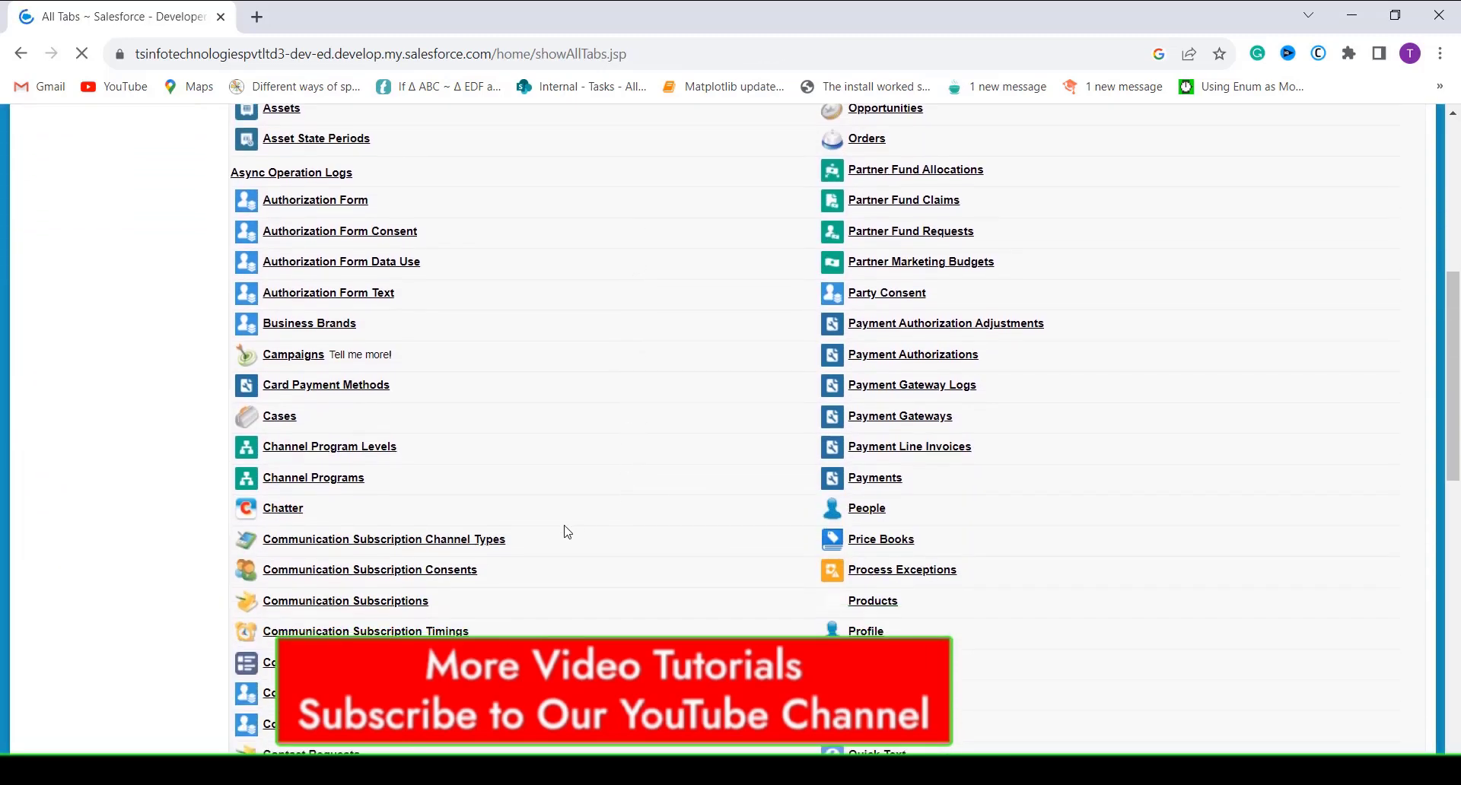
{"action": "left_click", "coordinate": [270, 663]}
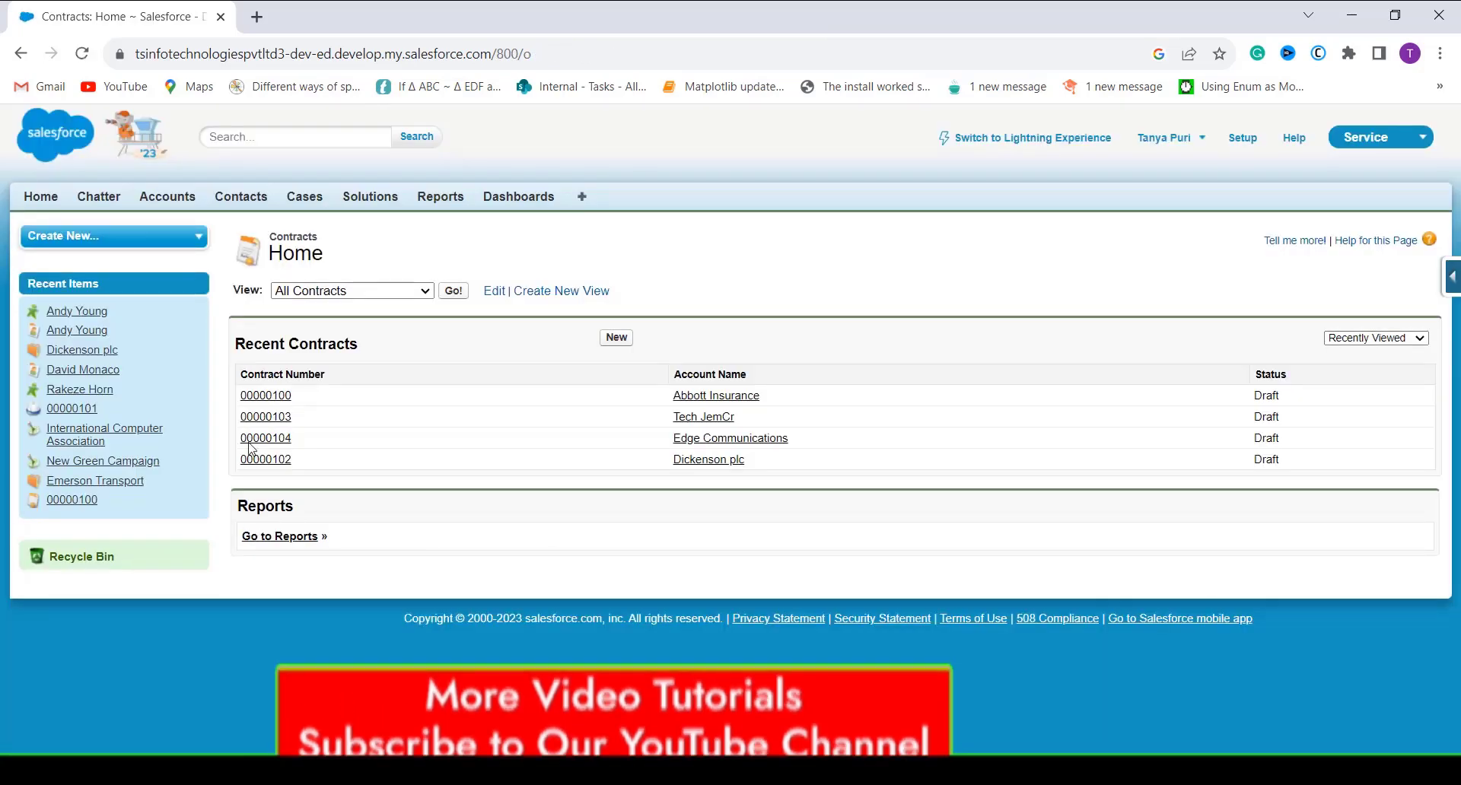
{"action": "left_click", "coordinate": [276, 398]}
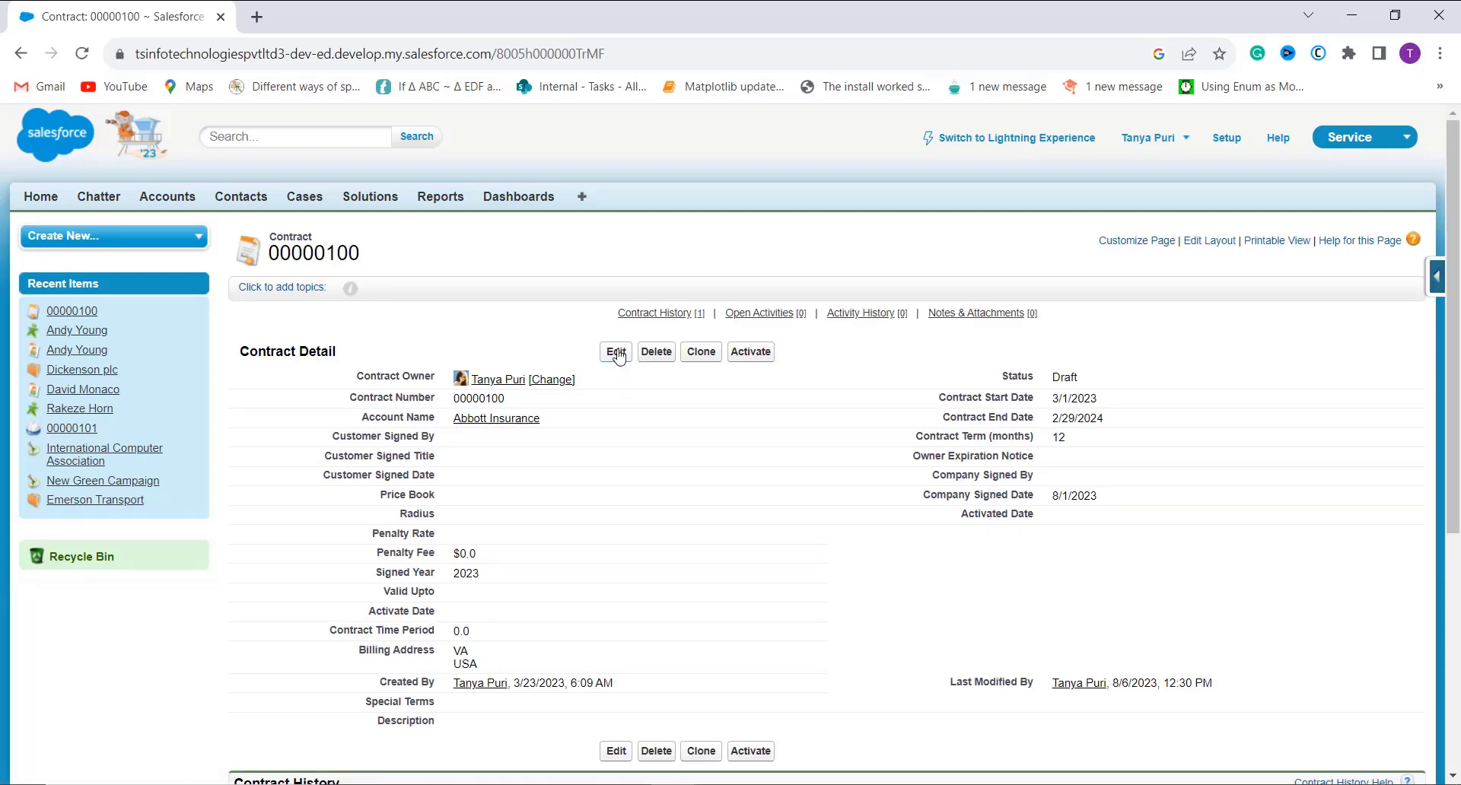
- Edit the Abbott Insurance contract and set Valid Upto to 3/6/2023, 12:50 PM
{"action": "left_click", "coordinate": [616, 352]}
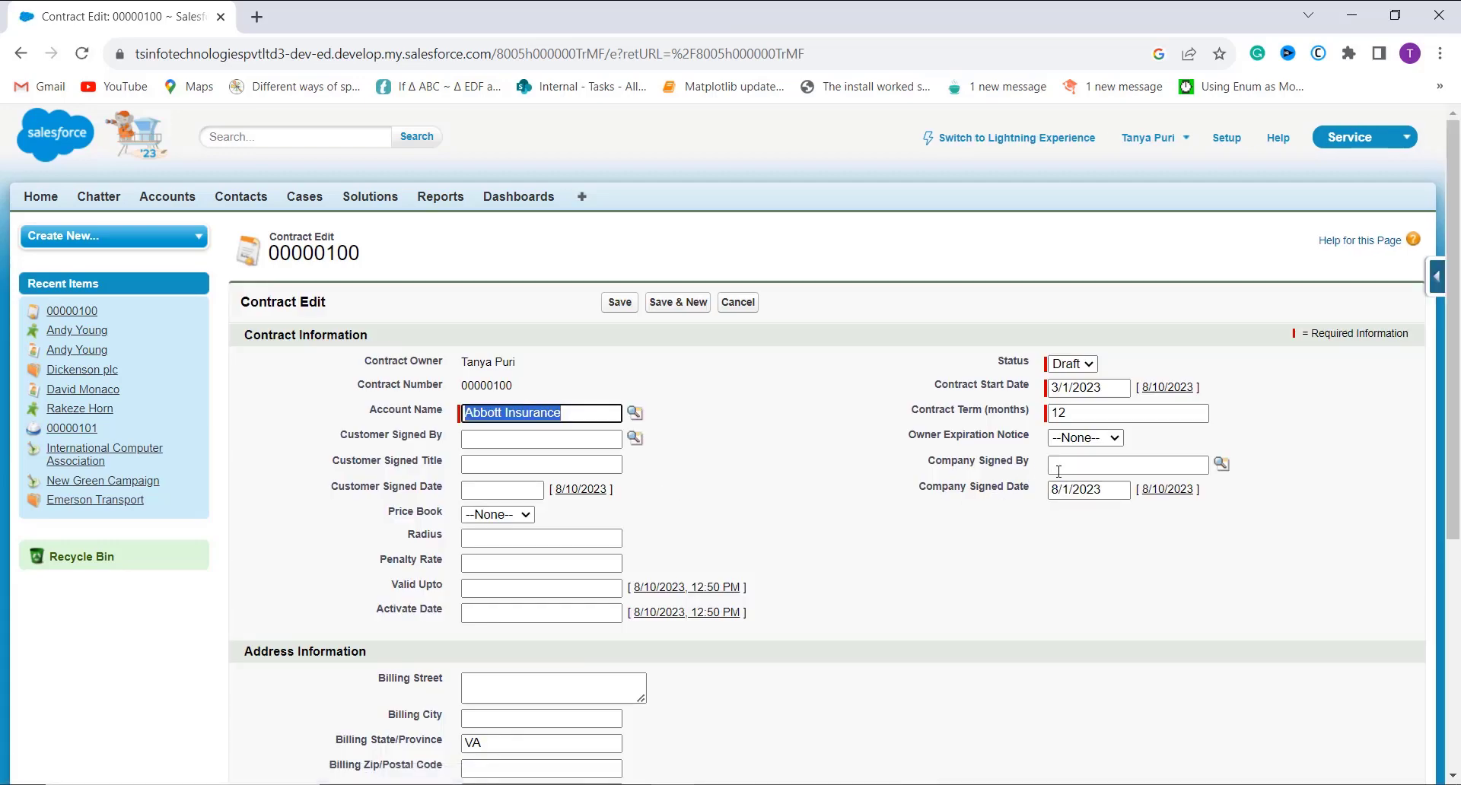
{"action": "scroll", "coordinate": [694, 565], "scroll_direction": "down", "scroll_amount": 1}
{"action": "scroll", "coordinate": [694, 567], "scroll_direction": "down", "scroll_amount": 3}
{"action": "left_click", "coordinate": [566, 462]}
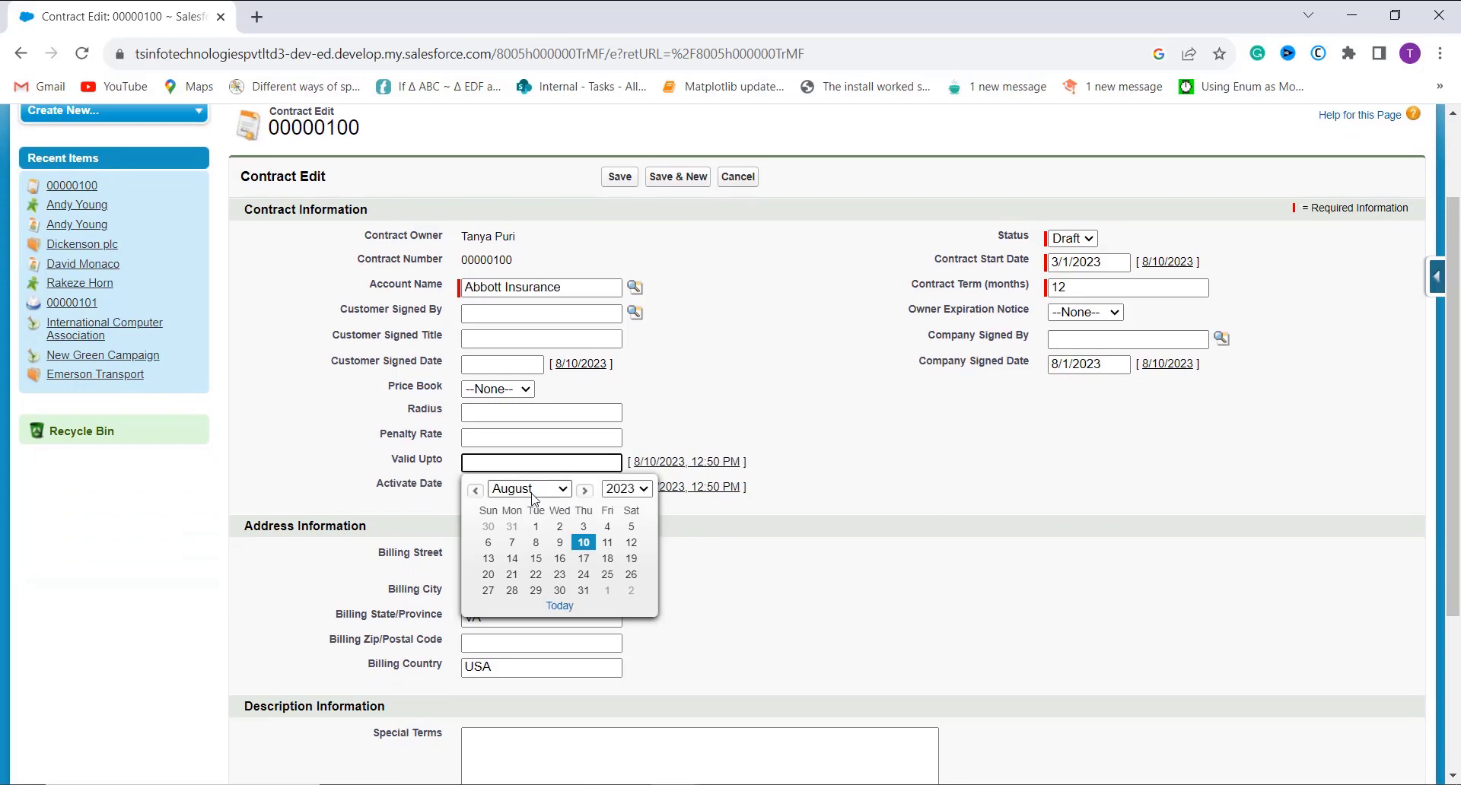
{"action": "left_click", "coordinate": [533, 491]}
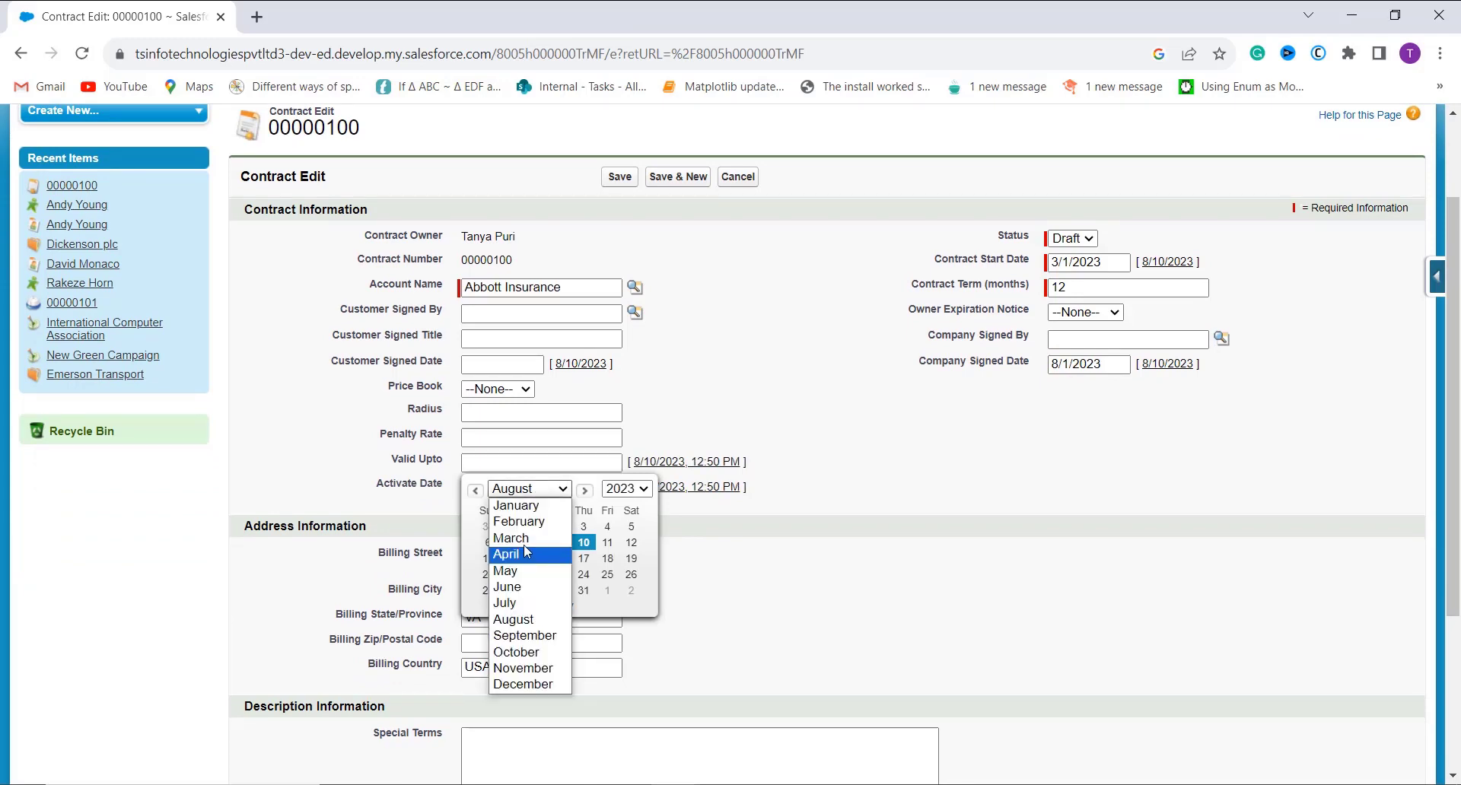
{"action": "left_click", "coordinate": [523, 539]}
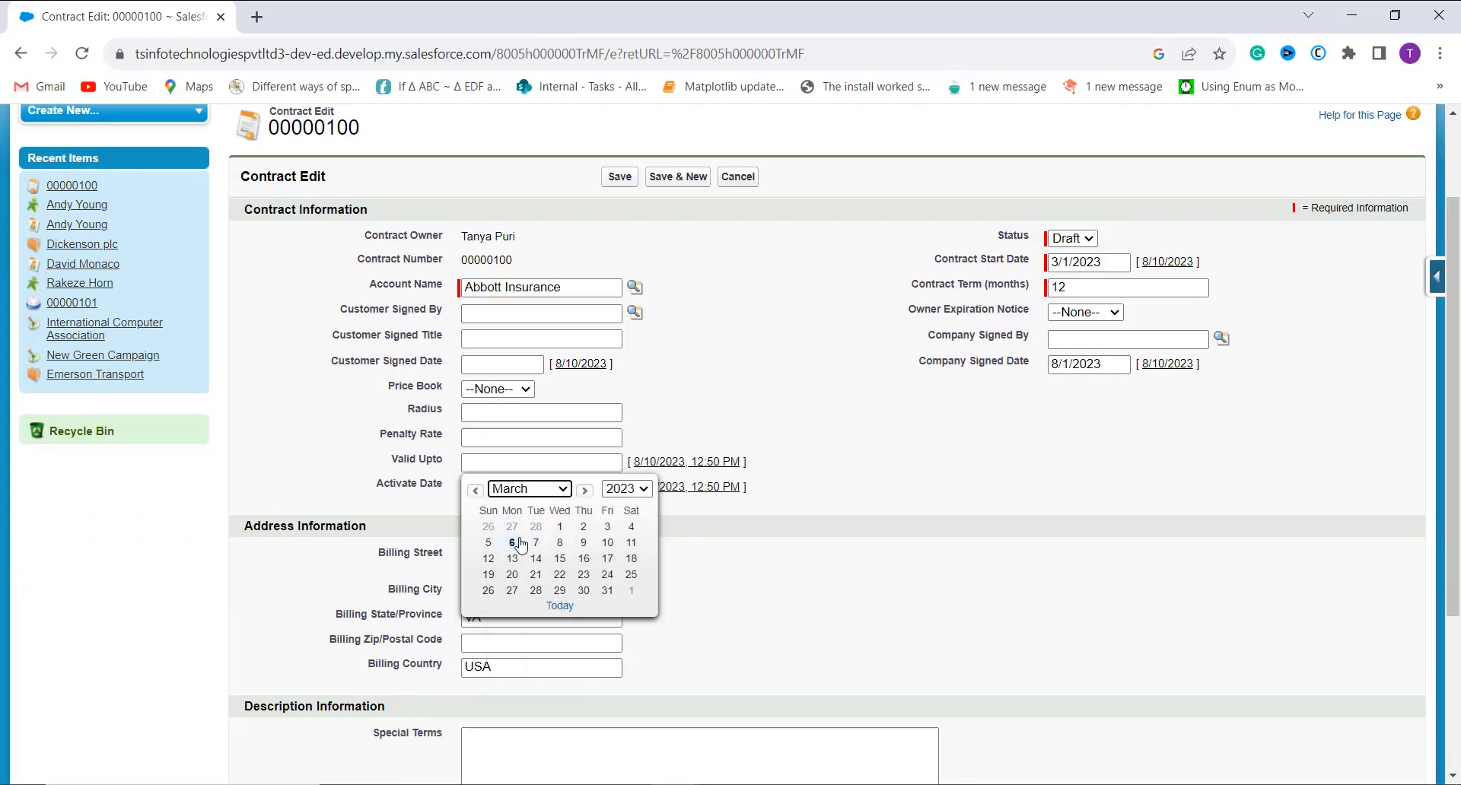
{"action": "left_click", "coordinate": [521, 543]}
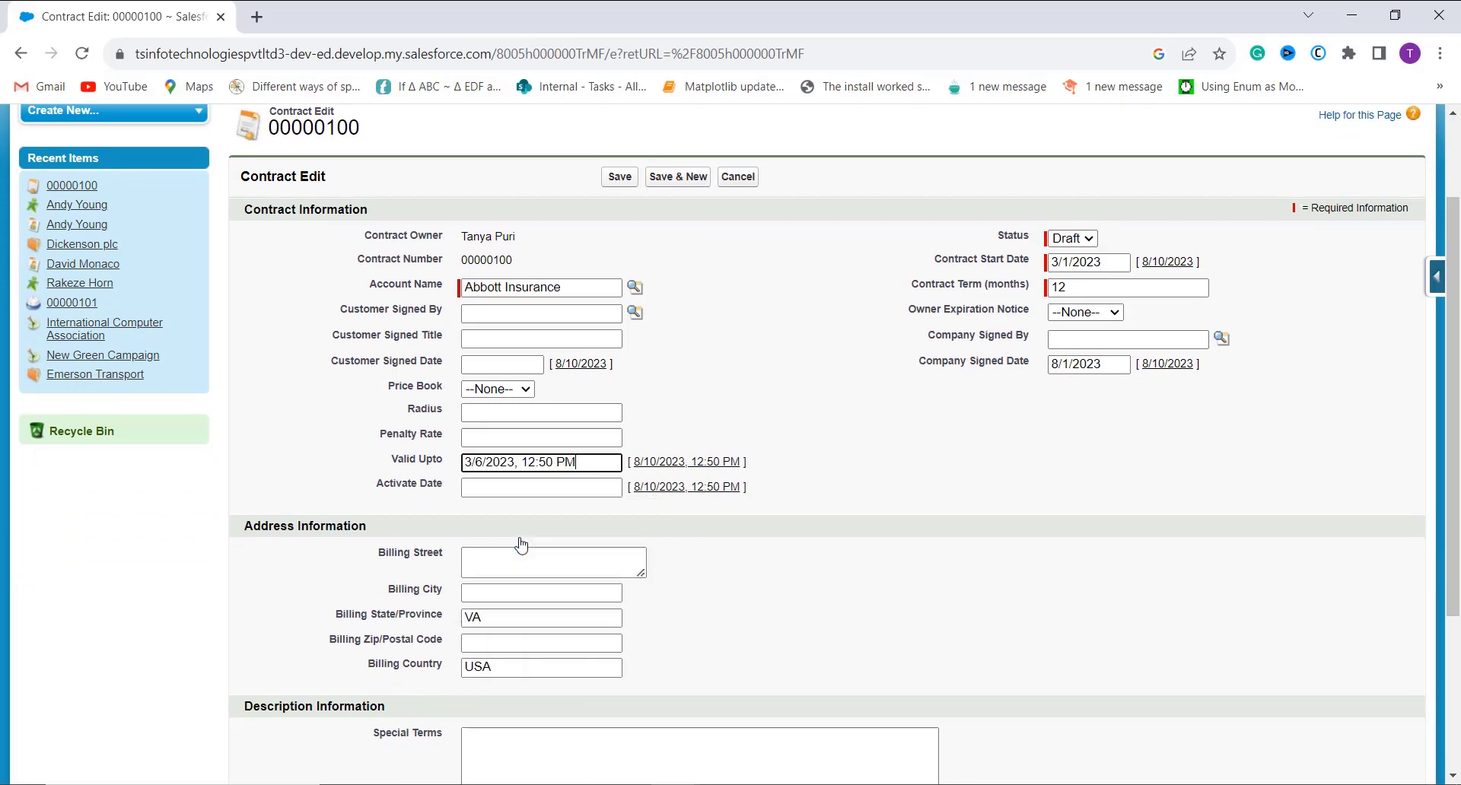
- Set the contract's Activate Date to 3/9/2023, 02:50 PM and save the record
{"action": "left_click", "coordinate": [549, 486]}
{"action": "left_click", "coordinate": [563, 517]}
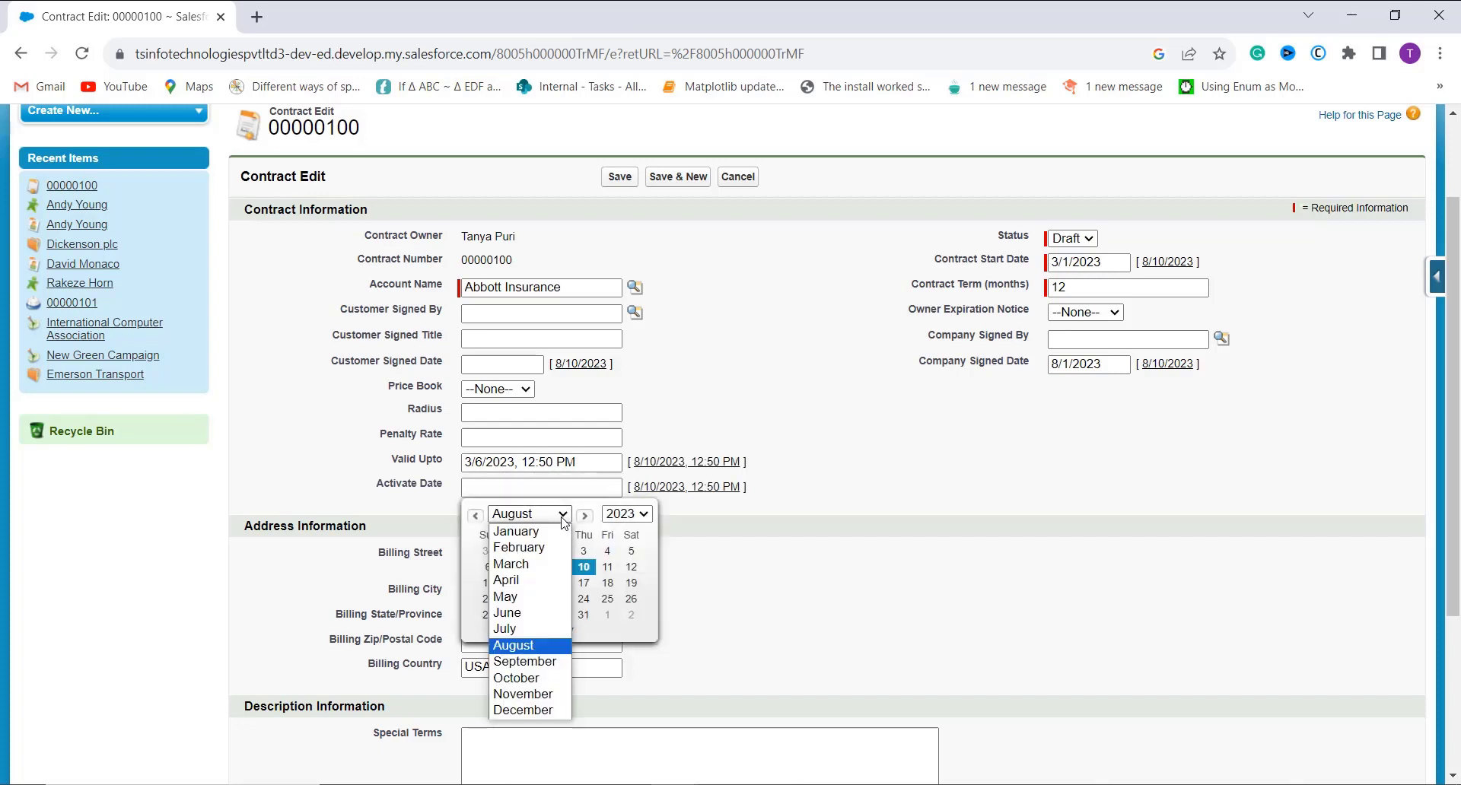
{"action": "left_click", "coordinate": [510, 564]}
{"action": "left_click", "coordinate": [584, 567]}
{"action": "left_click", "coordinate": [536, 487]}
{"action": "key", "text": "BackSpace"}
{"action": "key", "text": "BackSpace"}
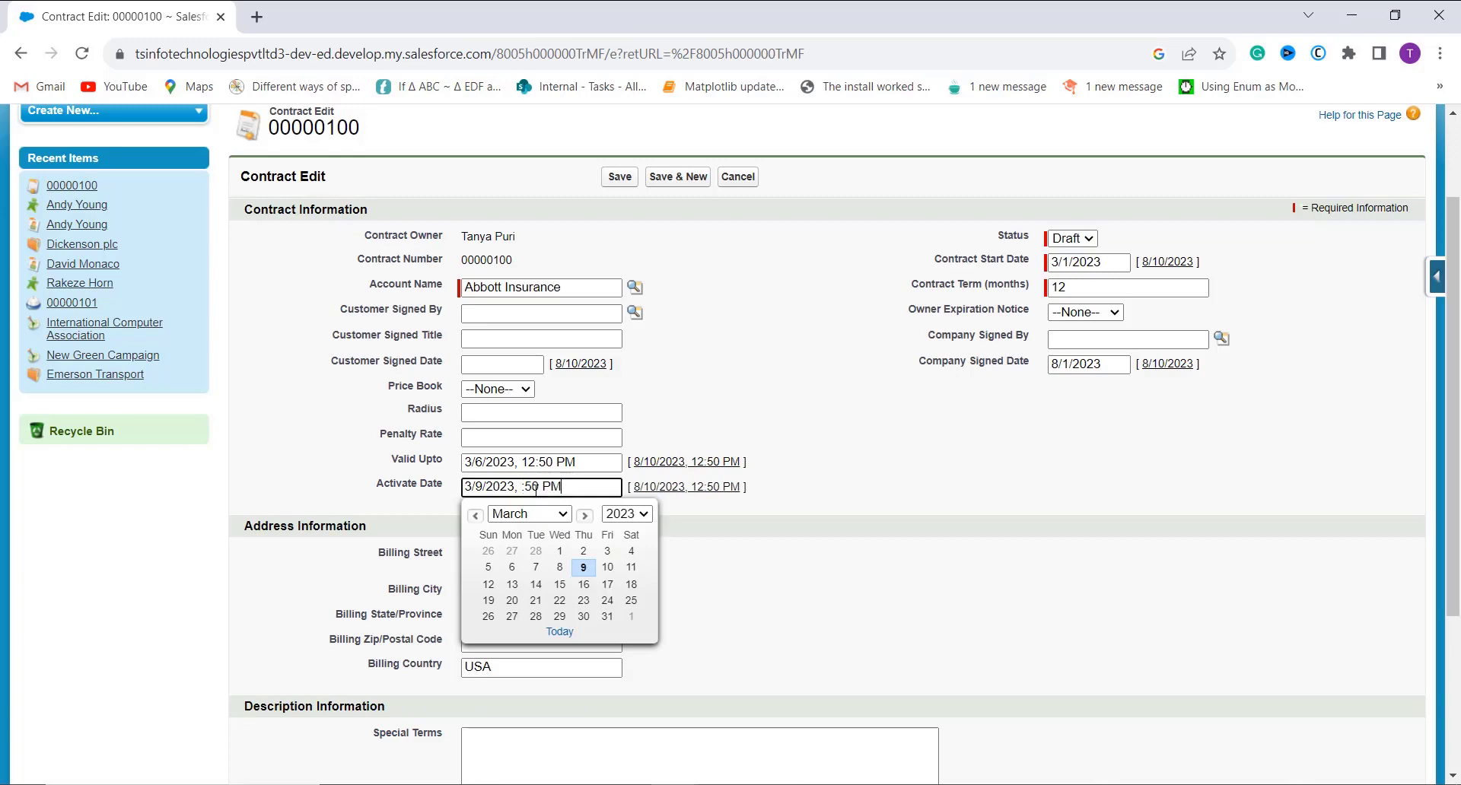
{"action": "type", "text": "02"}
{"action": "left_click", "coordinate": [777, 399]}
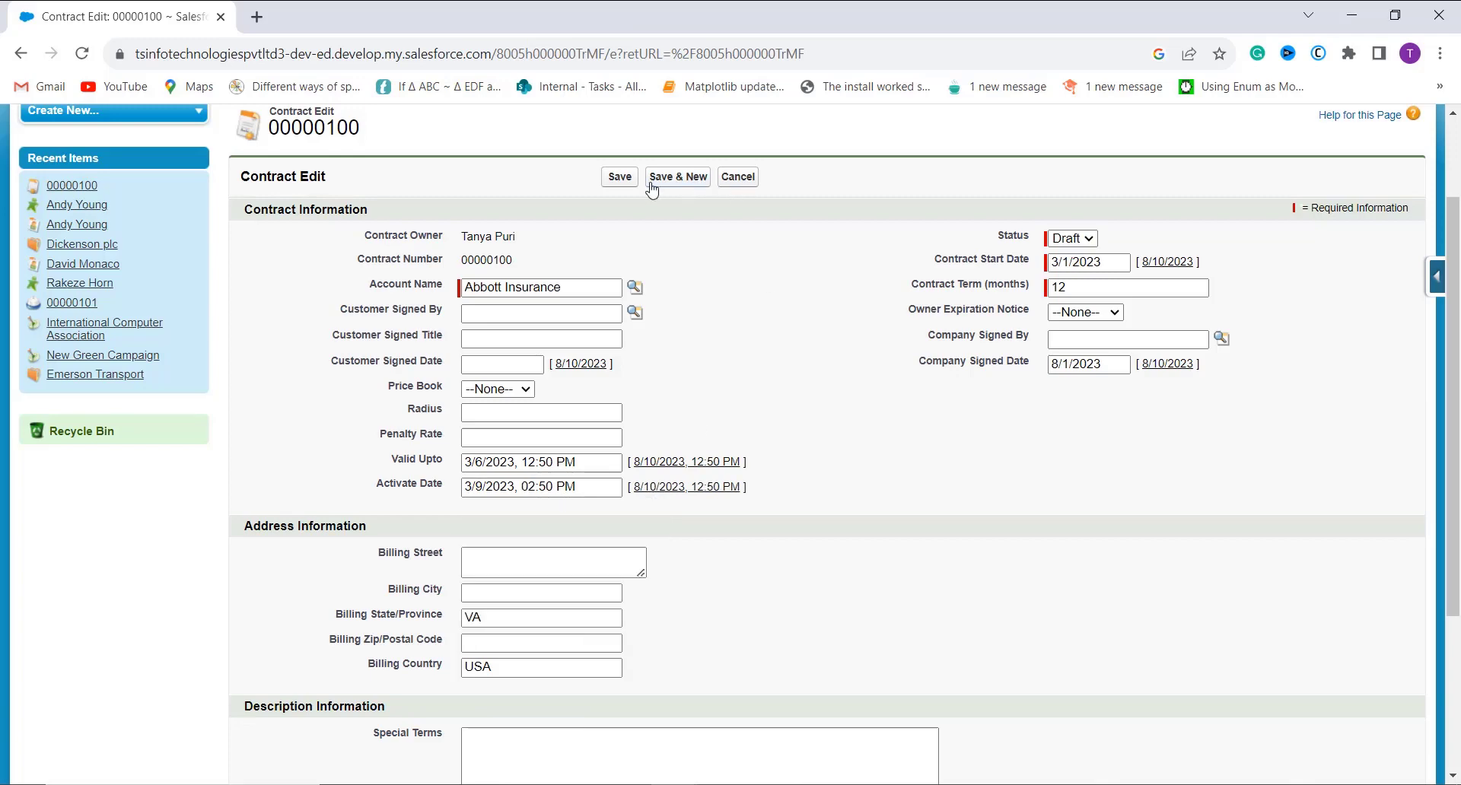
{"action": "left_click", "coordinate": [626, 184]}
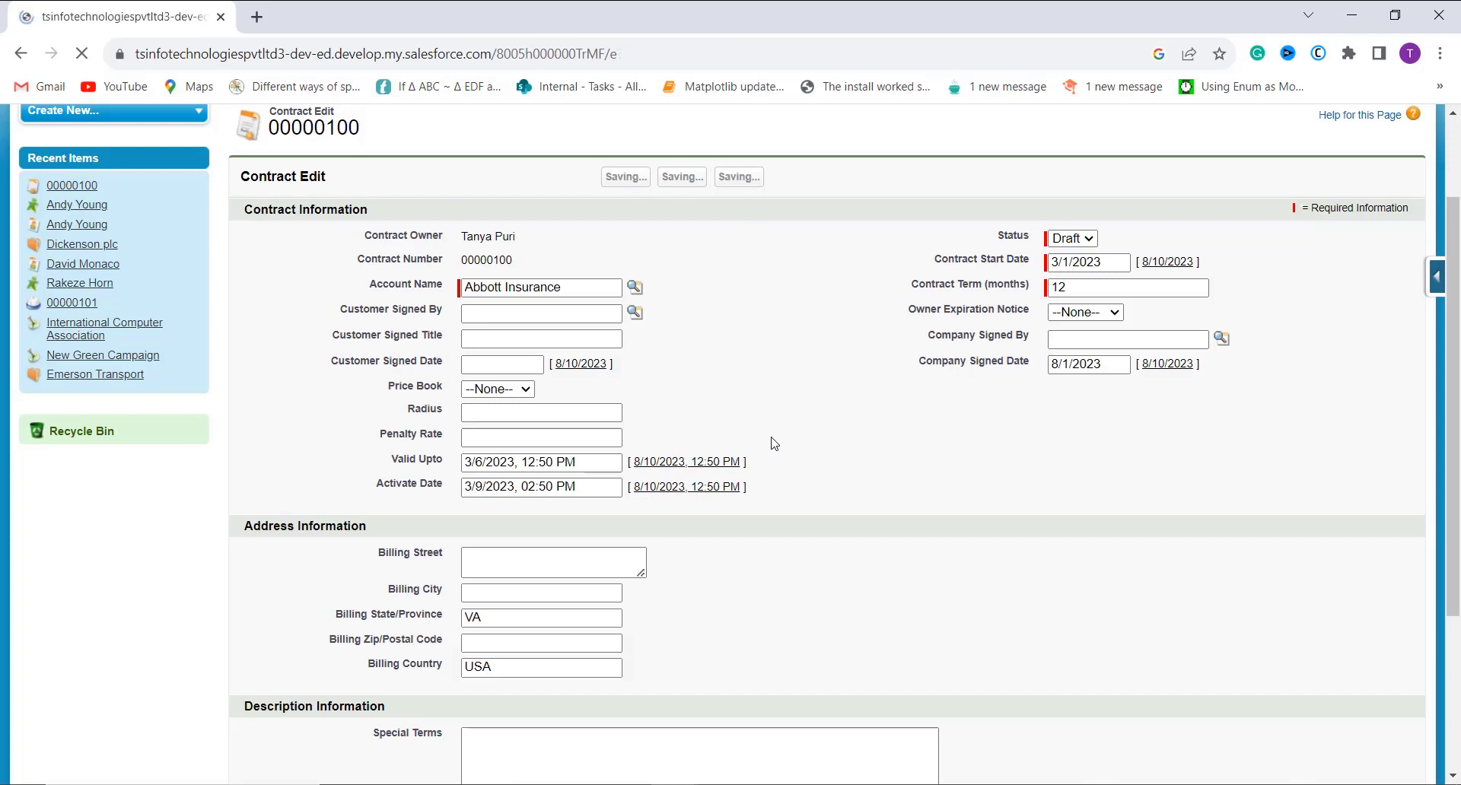